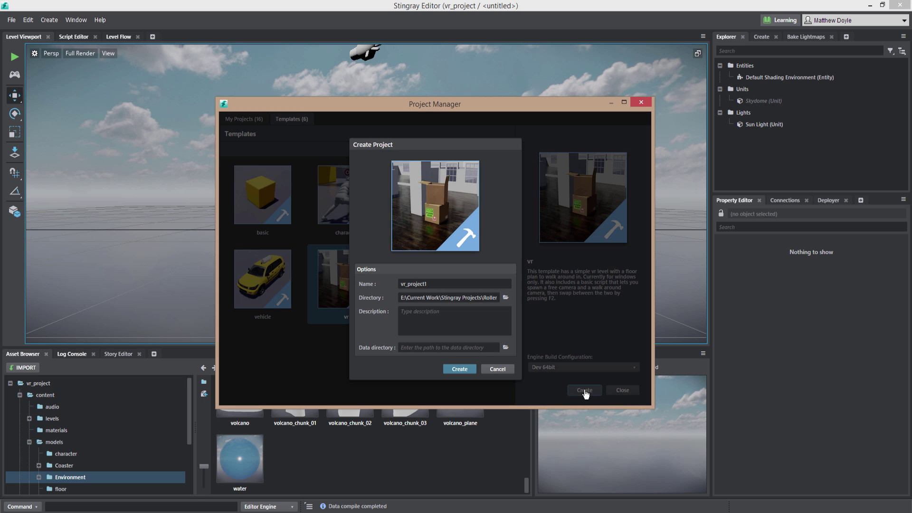
Create a folder named vr_gdc inside Stingray Projects and set it as the new project's directory
left_click(506, 298)
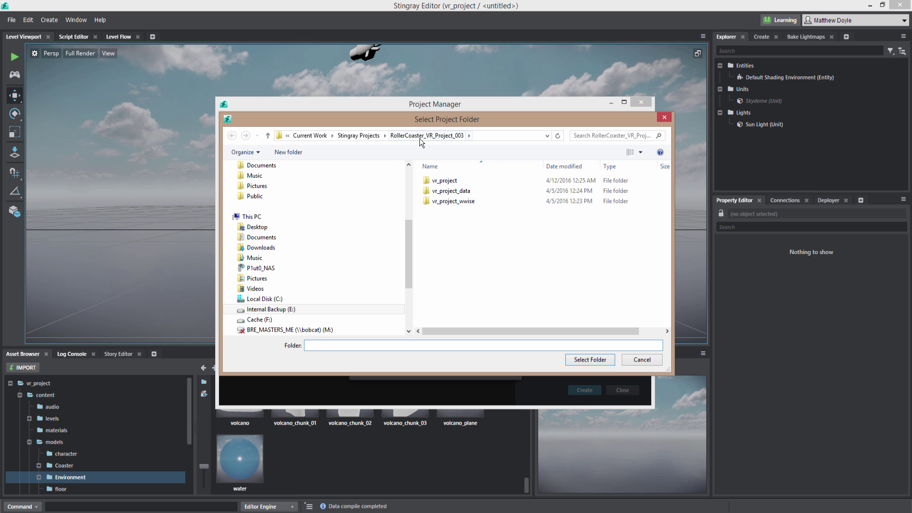
left_click(366, 135)
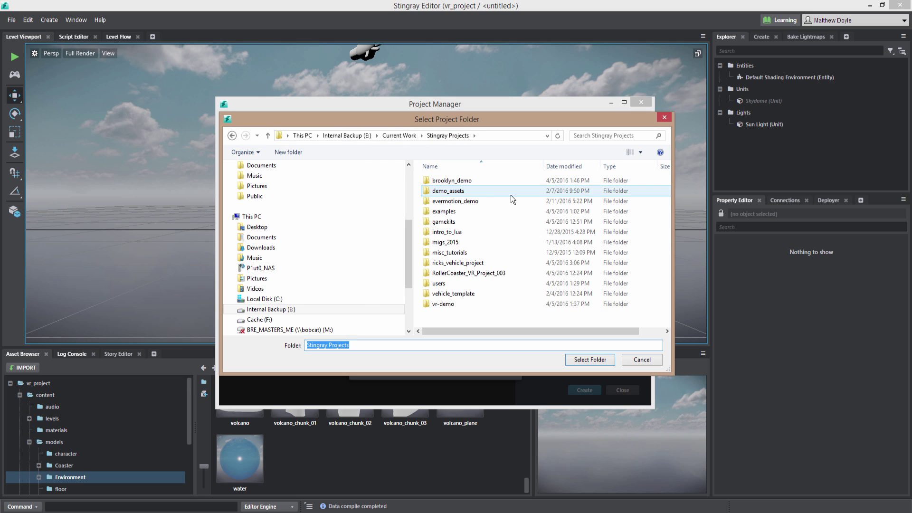
left_click(292, 150)
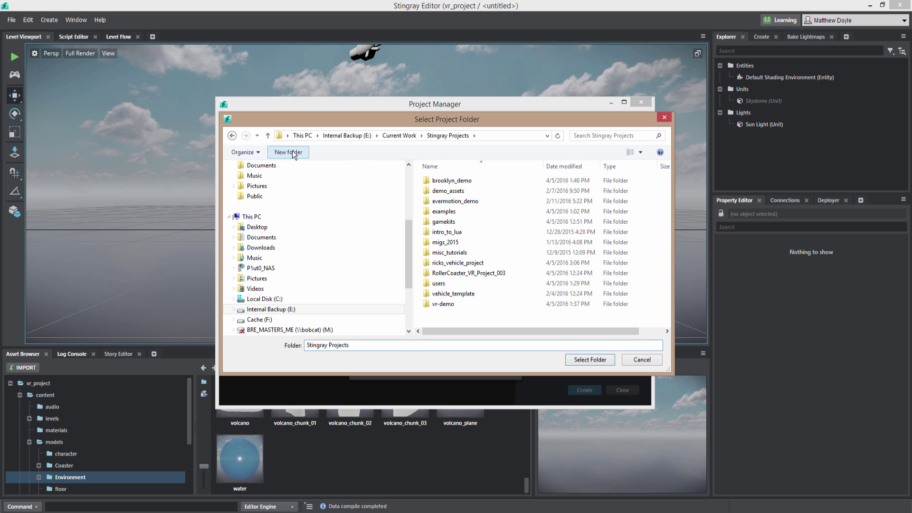
type("vr_gdc")
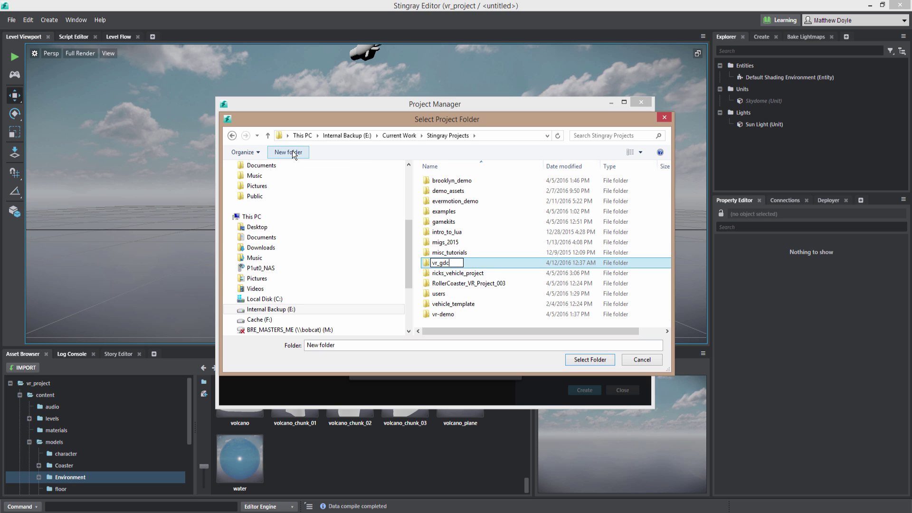
key("Return")
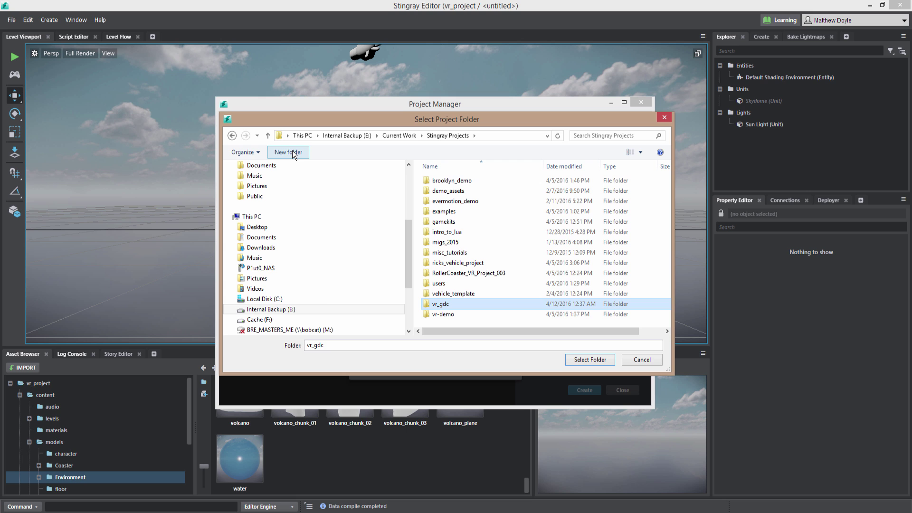
double_click(433, 304)
left_click(588, 359)
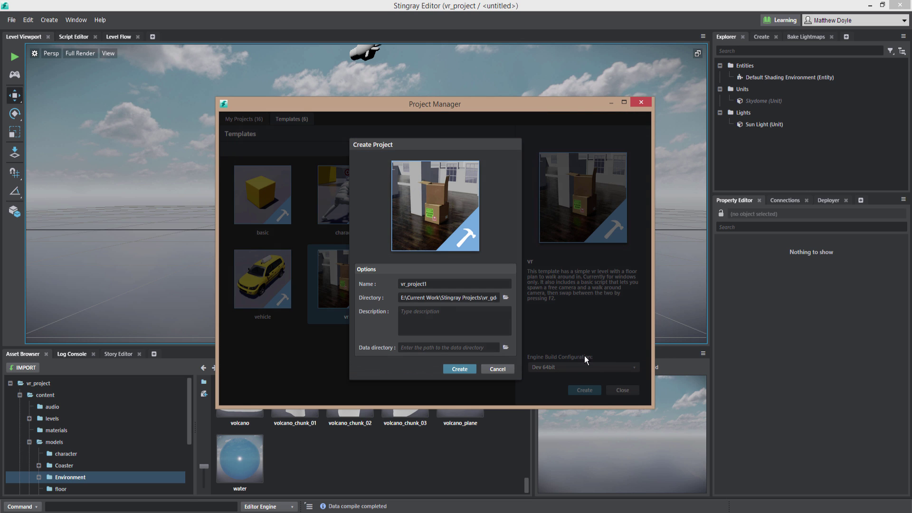
Name the new project vr_gdc and create it from the vr template
double_click(426, 284)
type("vr_")
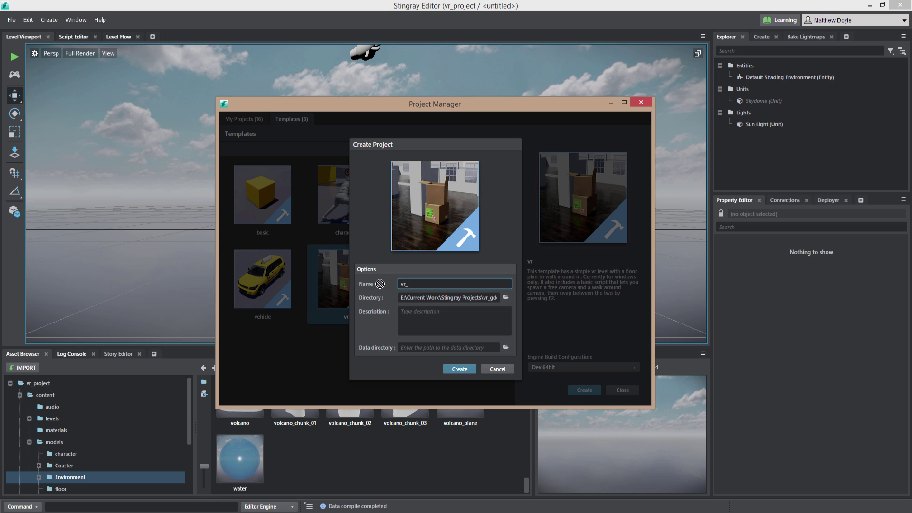
type("gdc")
left_click(458, 369)
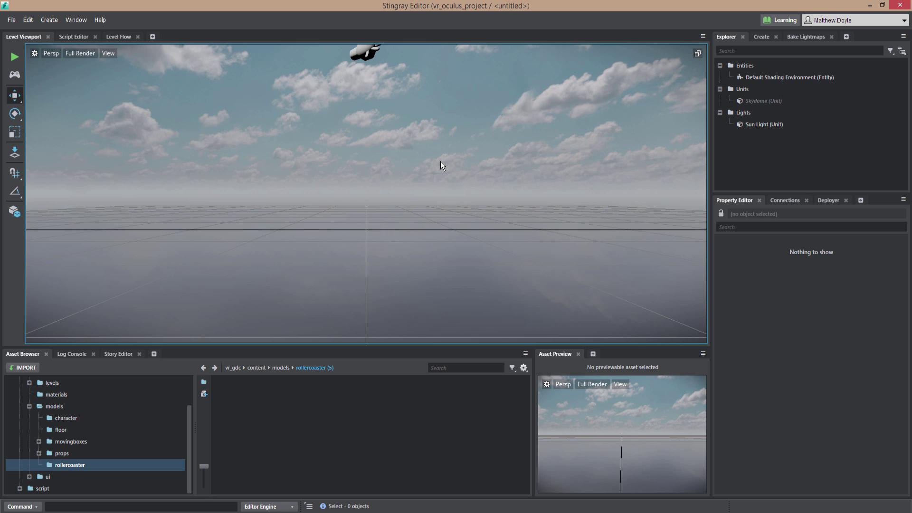
Import Coaster_Rails_A.FBX into the rollercoaster models folder with Cameras and Animation and Skeleton disabled
mouse_move(187, 418)
left_mouse_down()
mouse_move(188, 390)
mouse_move(195, 423)
mouse_move(189, 388)
mouse_move(186, 428)
left_mouse_up()
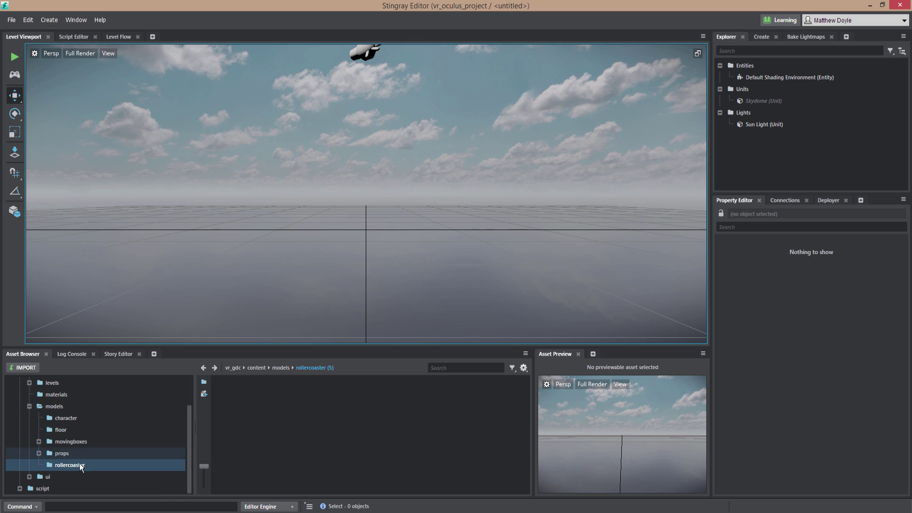
left_click(28, 367)
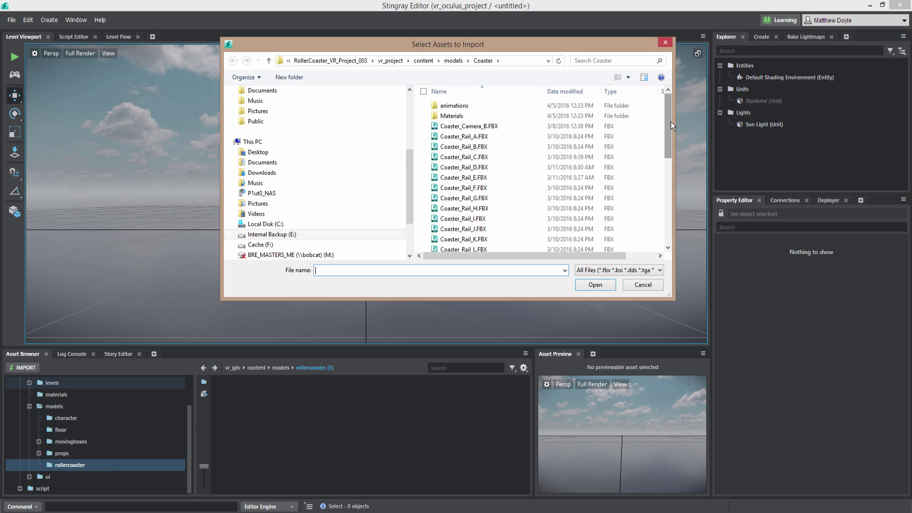
left_click_drag(671, 122, 659, 164)
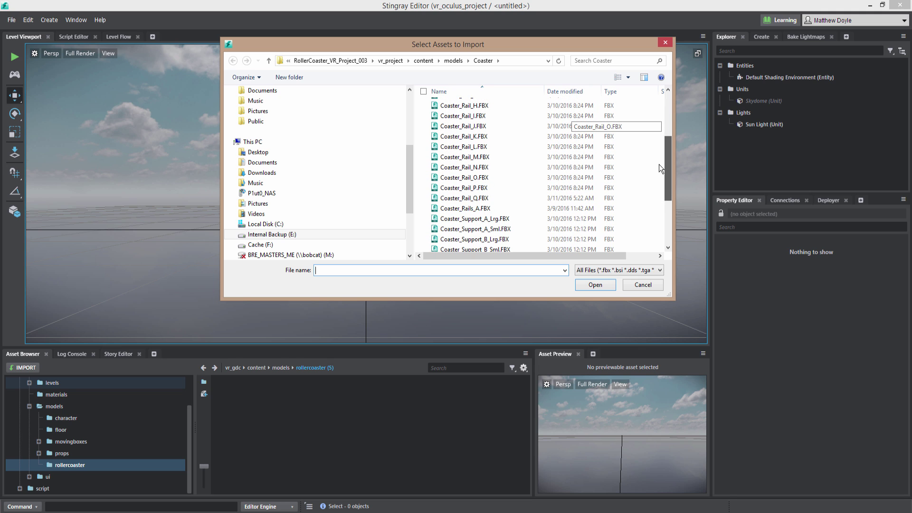
left_click_drag(659, 163, 659, 165)
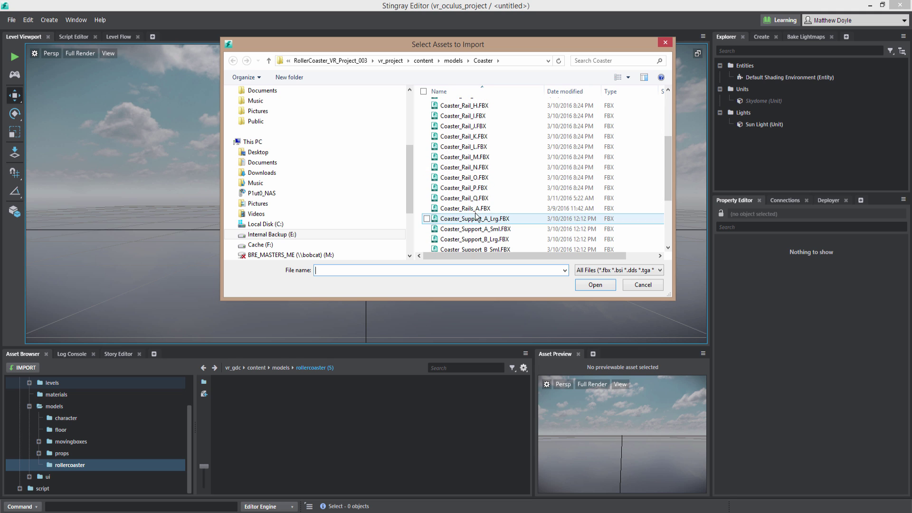
double_click(449, 209)
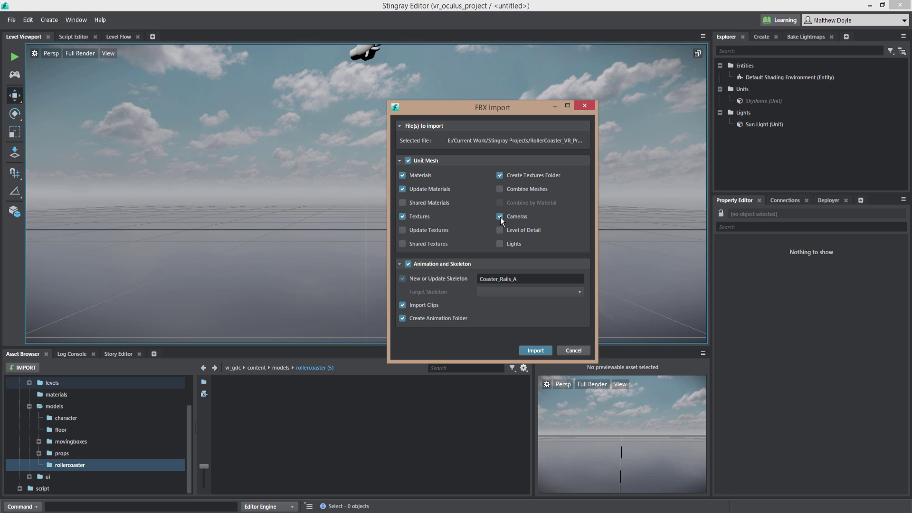
left_click(408, 263)
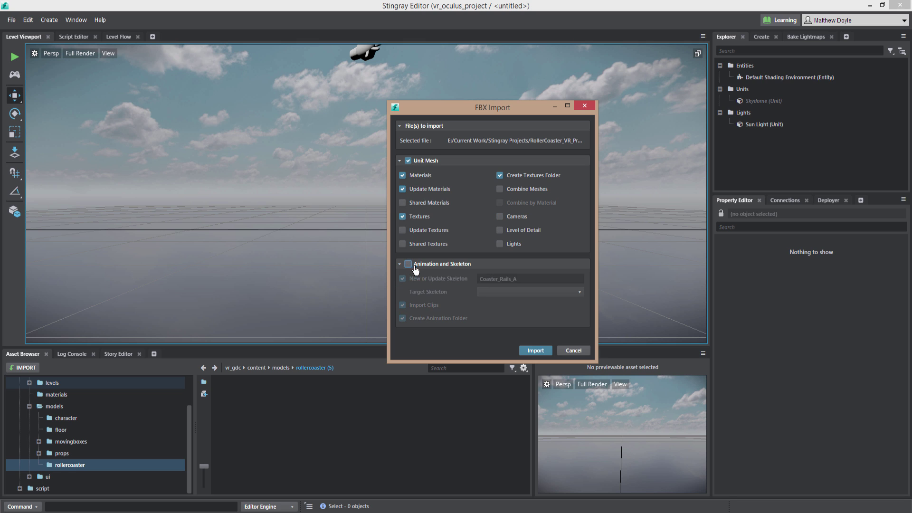
left_click(533, 352)
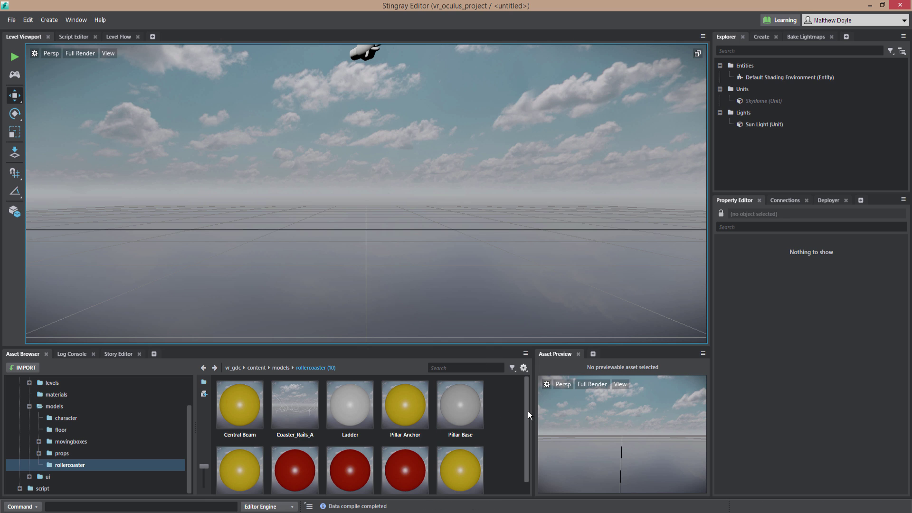
Examine the imported rail unit and its materials in the rollercoaster folder
scroll(528, 411, "down", 1)
scroll(528, 411, "up", 1)
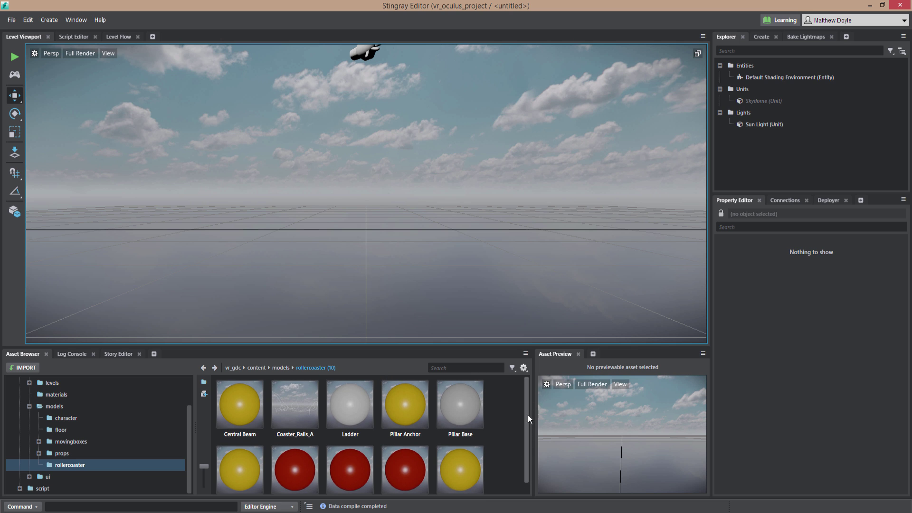
scroll(527, 431, "down", 1)
scroll(524, 400, "up", 1)
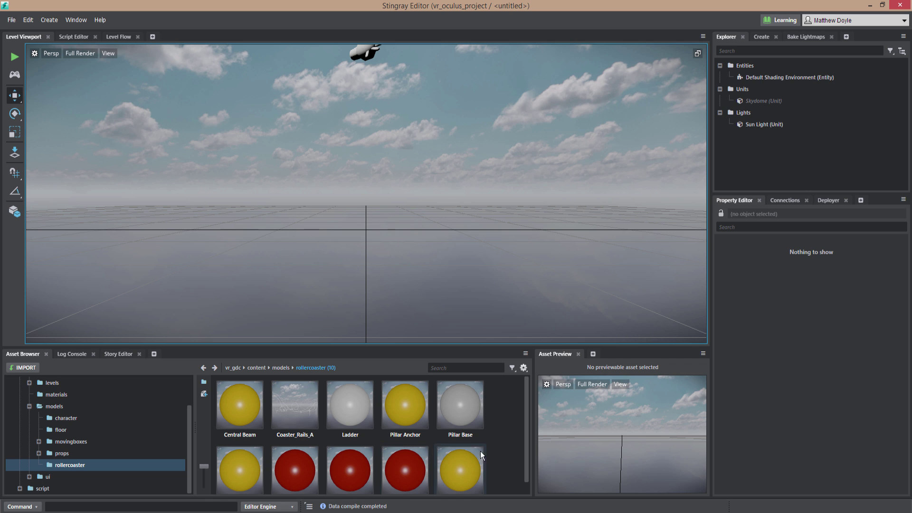
scroll(526, 429, "down", 1)
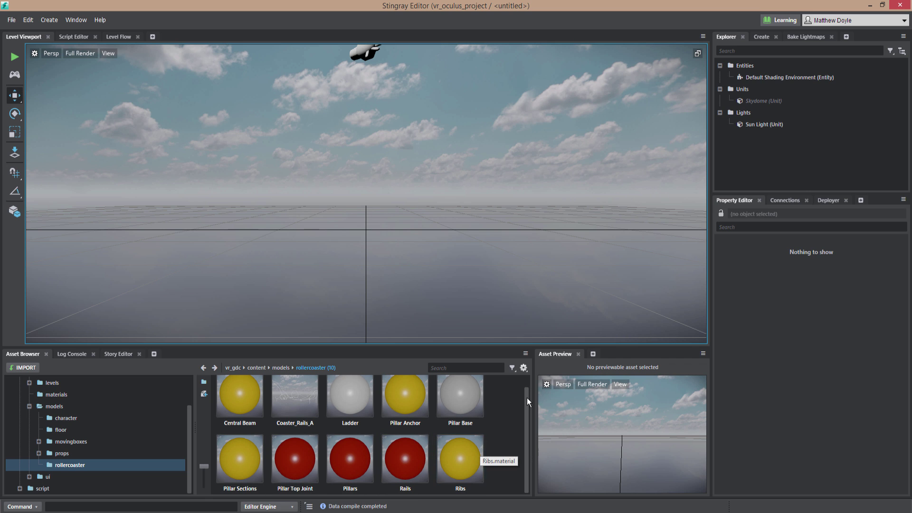
scroll(527, 395, "down", 1)
scroll(526, 389, "up", 1)
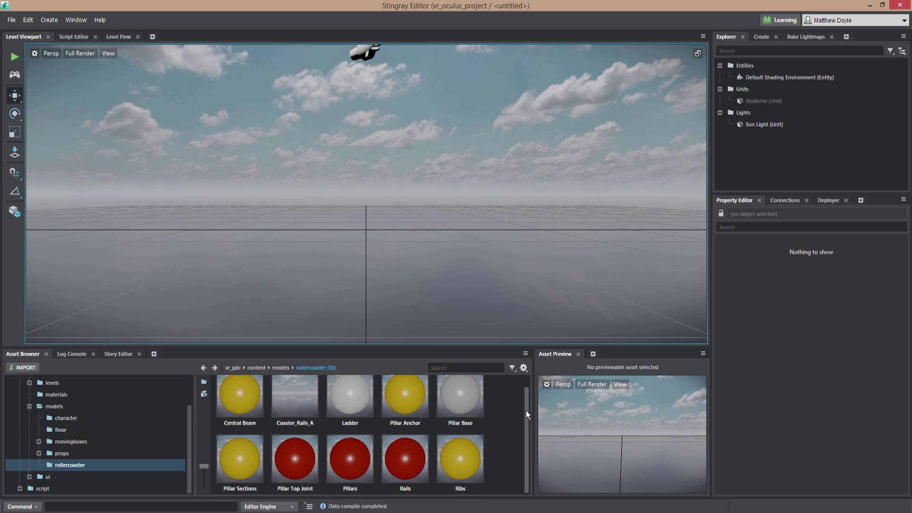
scroll(525, 385, "up", 1)
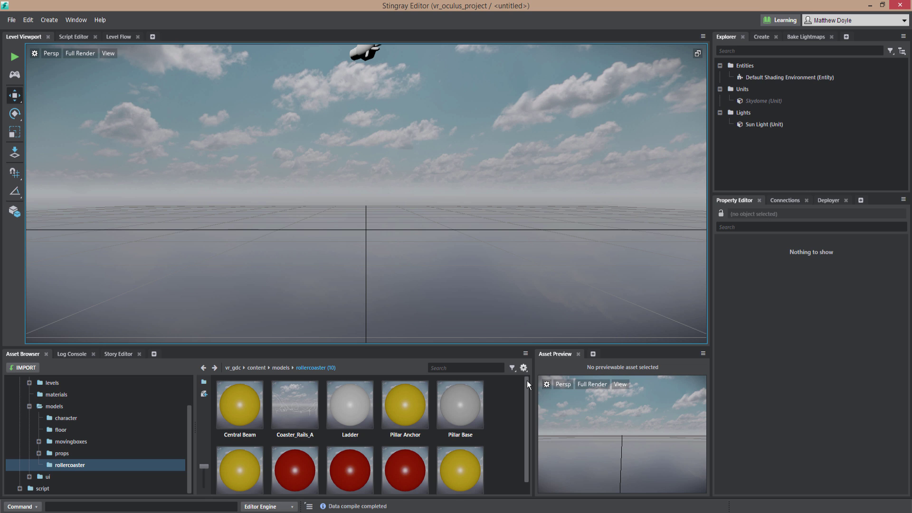
mouse_move(526, 381)
left_mouse_down()
mouse_move(527, 413)
mouse_move(528, 381)
left_mouse_up()
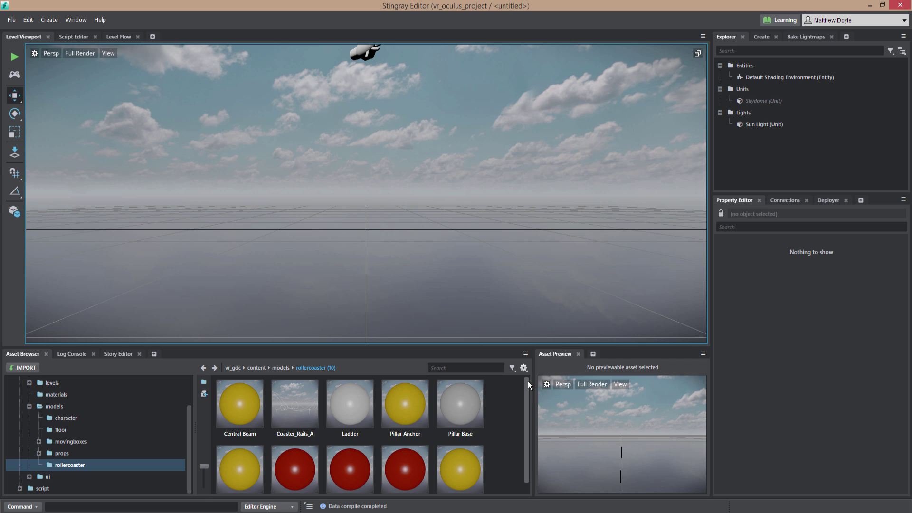
mouse_move(528, 381)
left_mouse_down()
mouse_move(526, 409)
mouse_move(527, 377)
left_mouse_up()
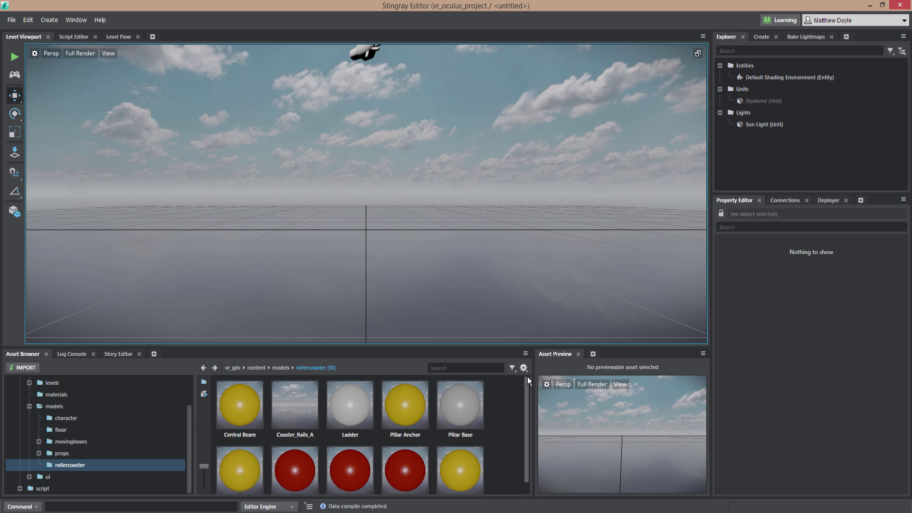
Place the Coaster_Rails_A unit in the level and set its X and Y translation to 0
left_click(293, 402)
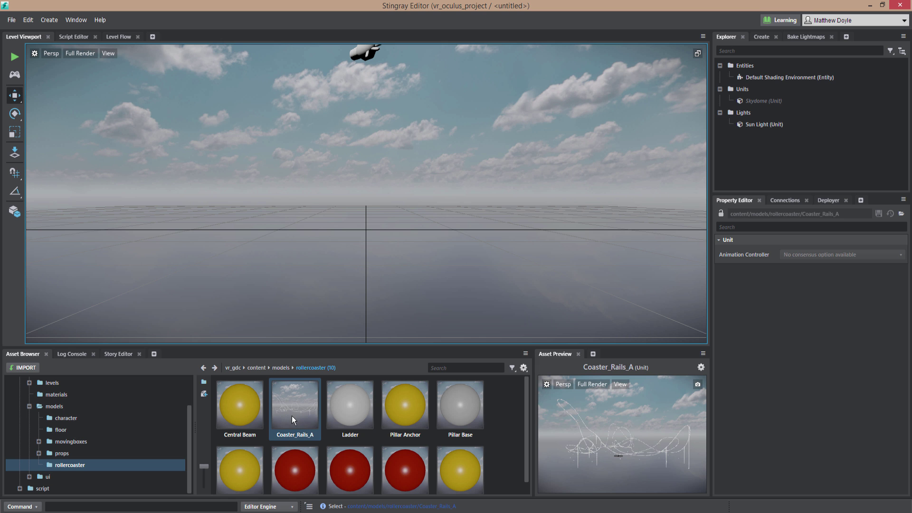
left_click_drag(292, 419, 352, 245)
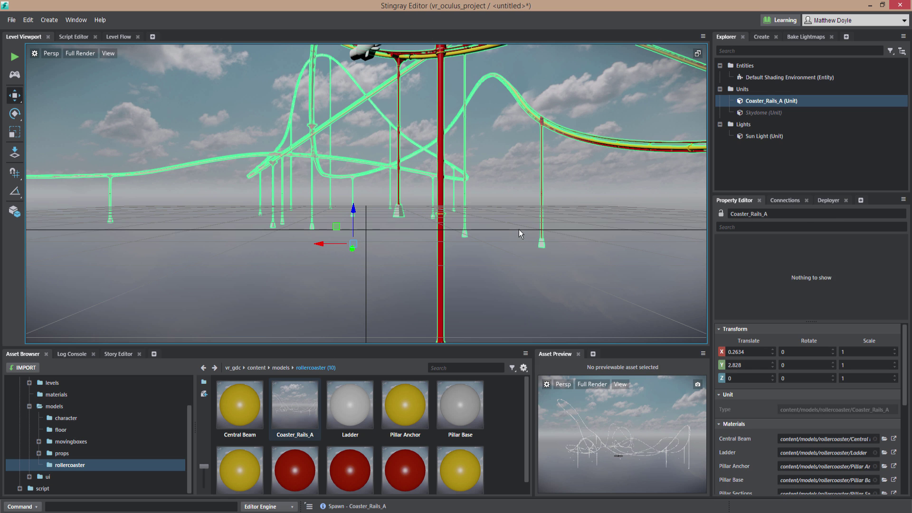
left_click(748, 352)
type("0")
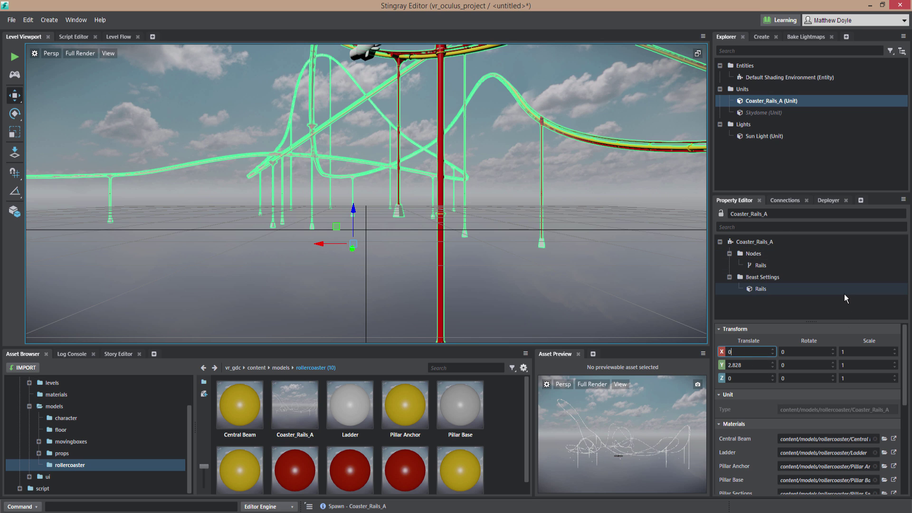
key("Tab")
type("0")
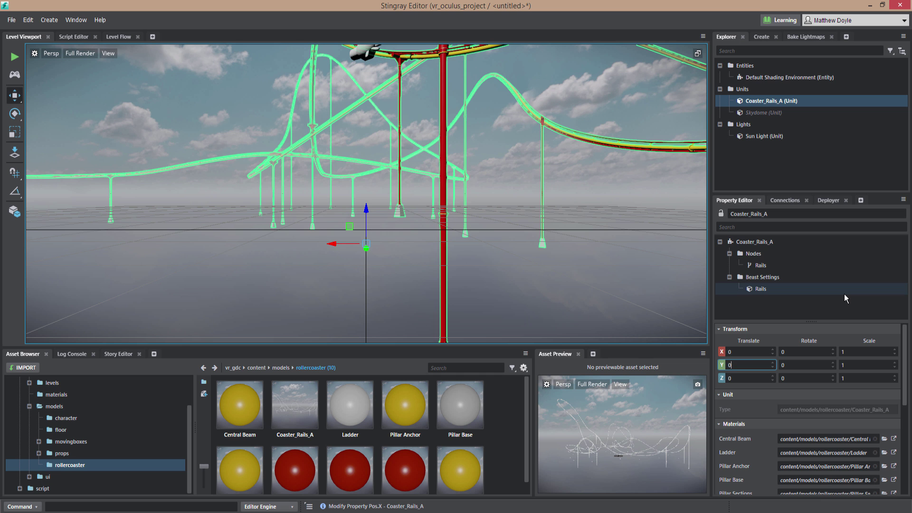
key("Tab")
left_click(597, 212)
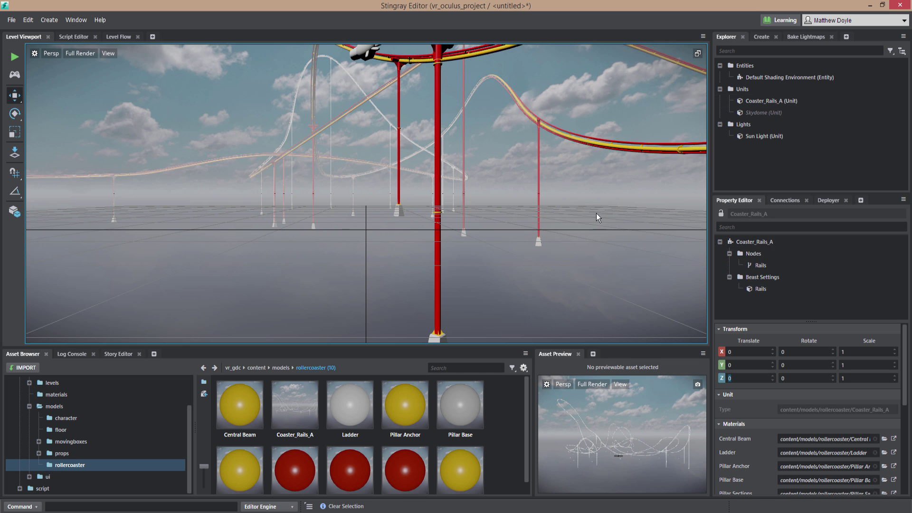
Hide the viewport grid and inspect the whole rollercoaster track from several angles
mouse_move(596, 213)
right_mouse_down()
mouse_move(565, 200)
mouse_move(597, 210)
right_mouse_up()
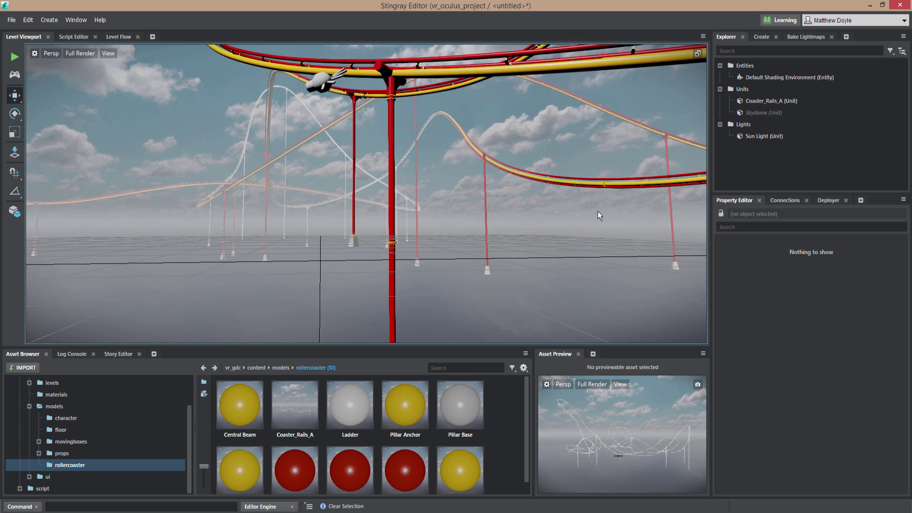
scroll(597, 212, "down", 8)
left_click_drag(471, 238, 458, 281, "alt")
key("g")
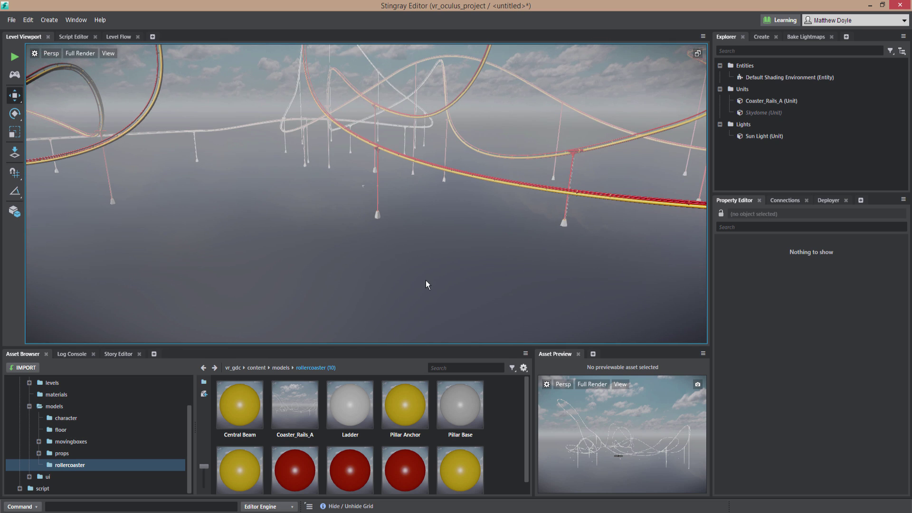
left_click_drag(320, 238, 418, 280, "alt")
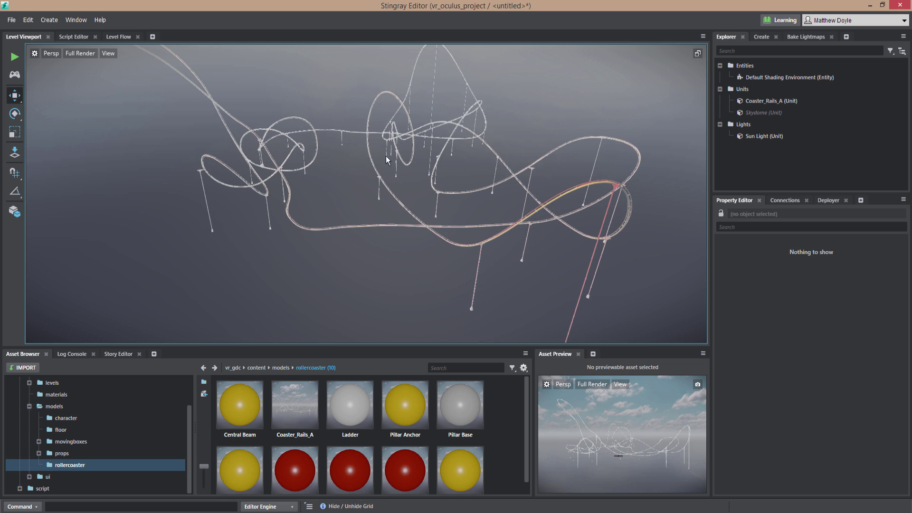
left_click_drag(523, 148, 255, 85, "alt")
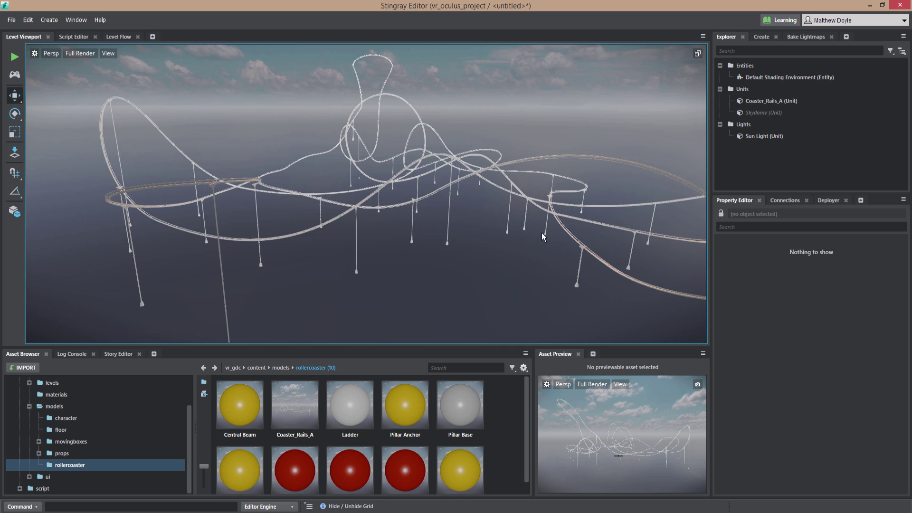
left_click_drag(541, 232, 588, 164, "alt")
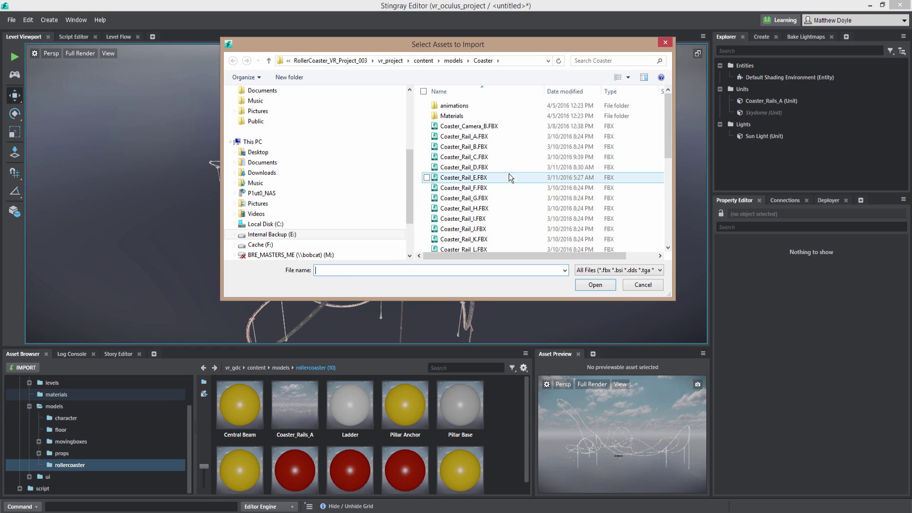
Import Coaster_Camera_B.FBX into the rollercoaster folder with Cameras and Animation and Skeleton enabled
double_click(475, 129)
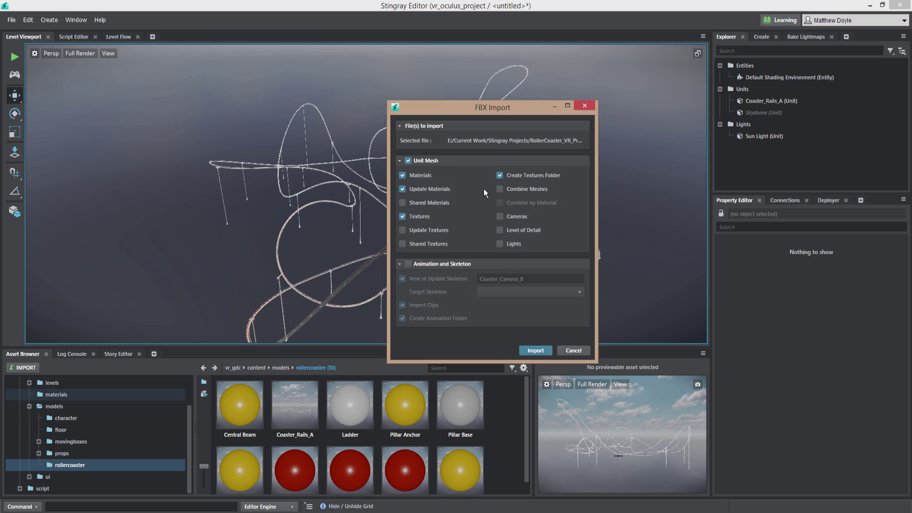
left_click(466, 263)
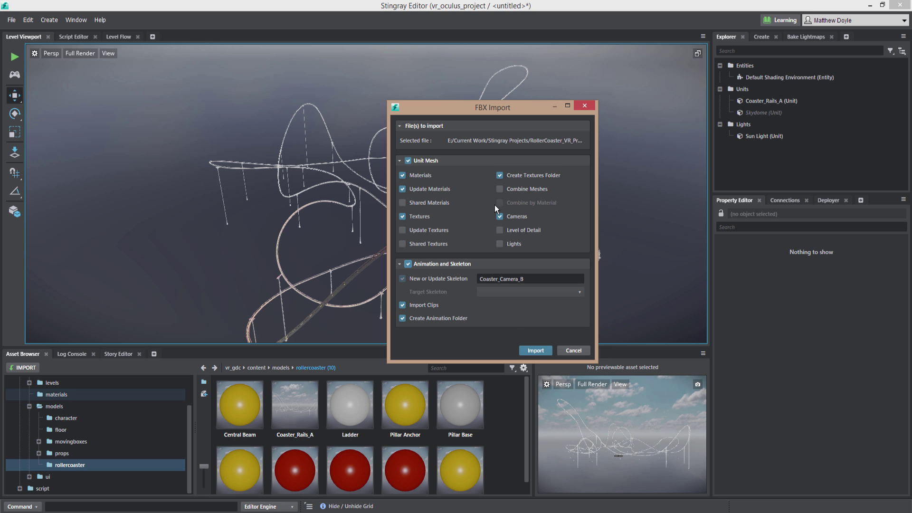
left_click(536, 351)
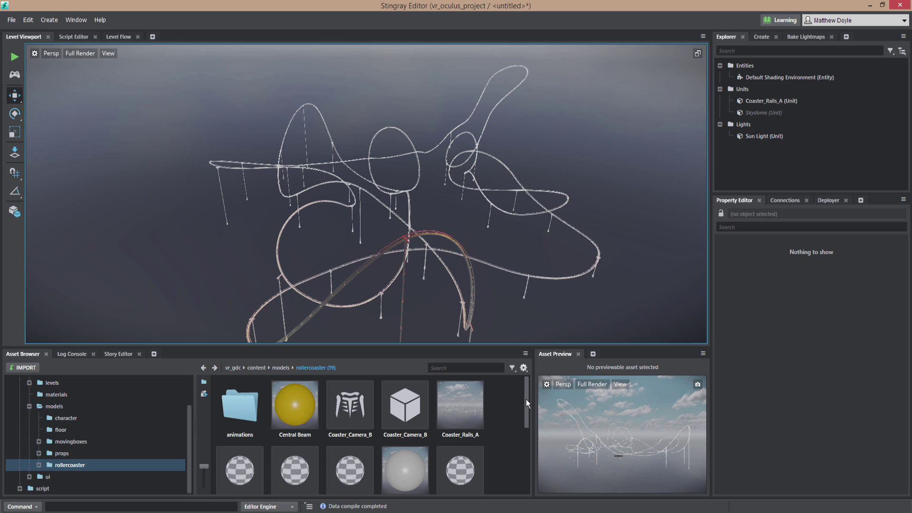
Open the Coaster_Camera_B unit in the Unit Editor and frame the cart model for inspection
left_click(416, 407)
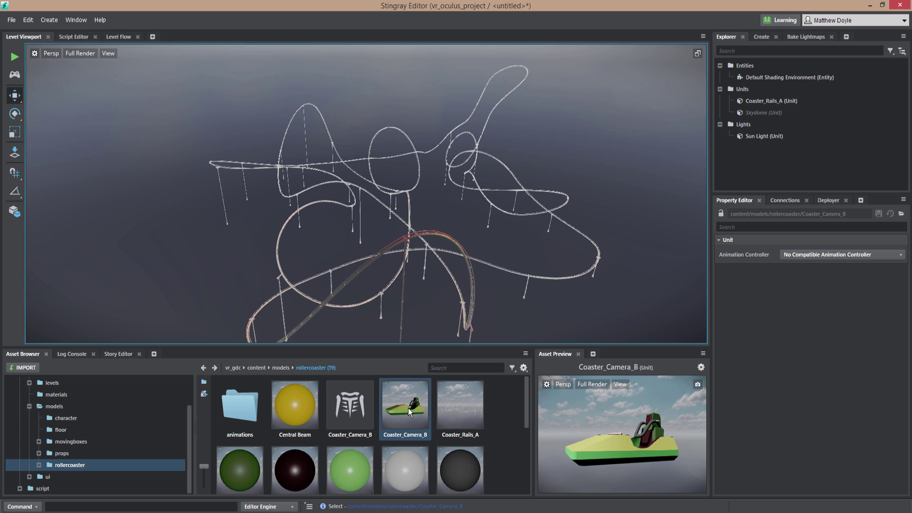
double_click(410, 411)
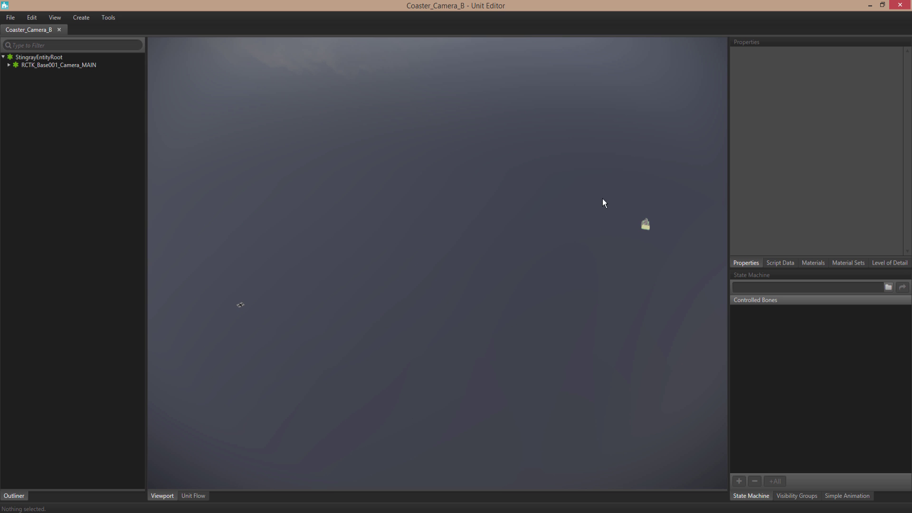
key("ctrl+a")
key("f")
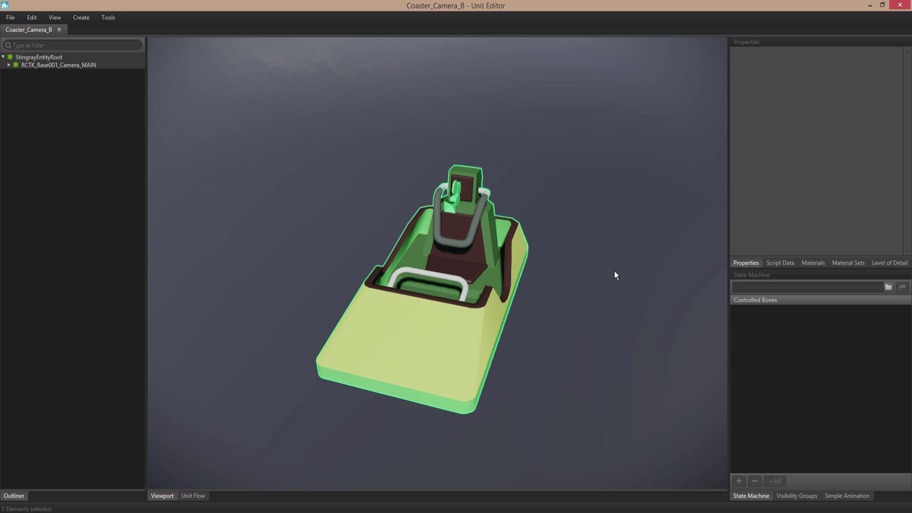
mouse_move(614, 272)
left_mouse_down("alt")
mouse_move(602, 244)
mouse_move(621, 261)
left_mouse_up("alt")
right_click_drag(621, 261, 578, 269, "alt")
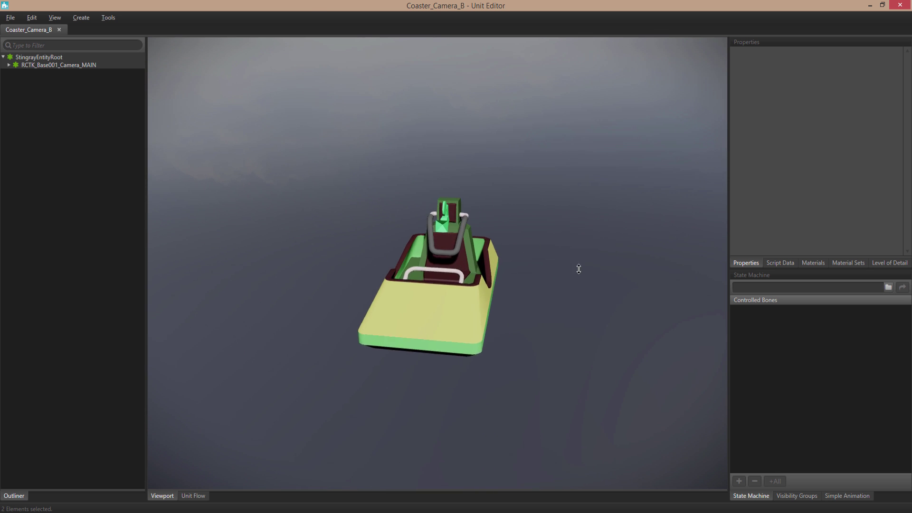
left_click_drag(578, 269, 515, 286, "alt")
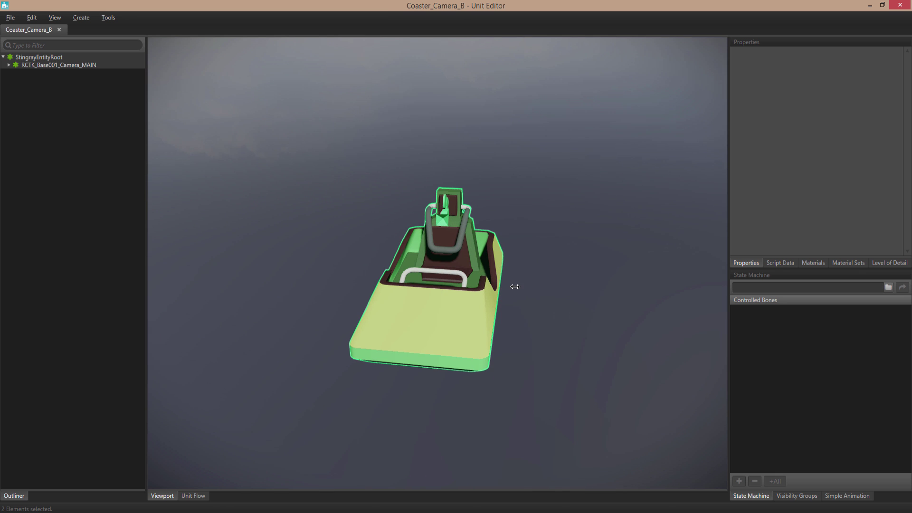
Create a physics actor for the Cart mesh under RCTK_Base001_Camera_MAIN
left_click(8, 65)
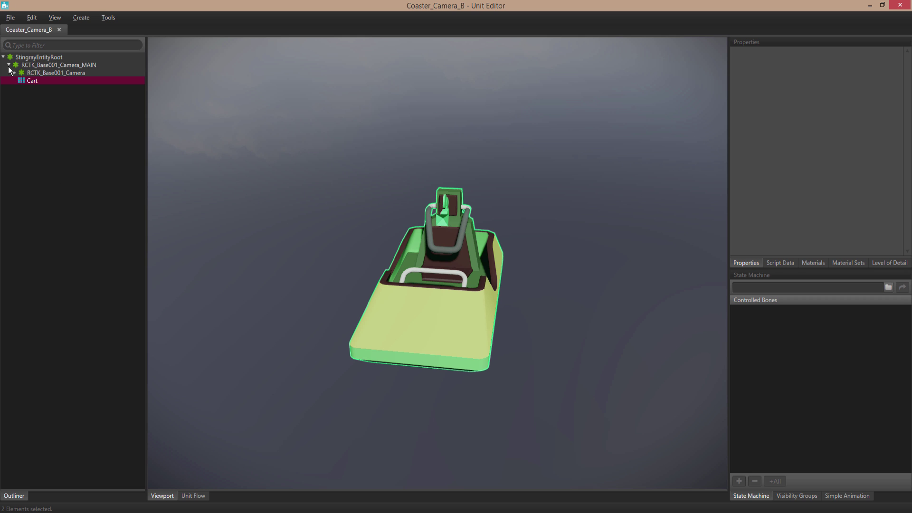
left_click(30, 80)
left_click(79, 18)
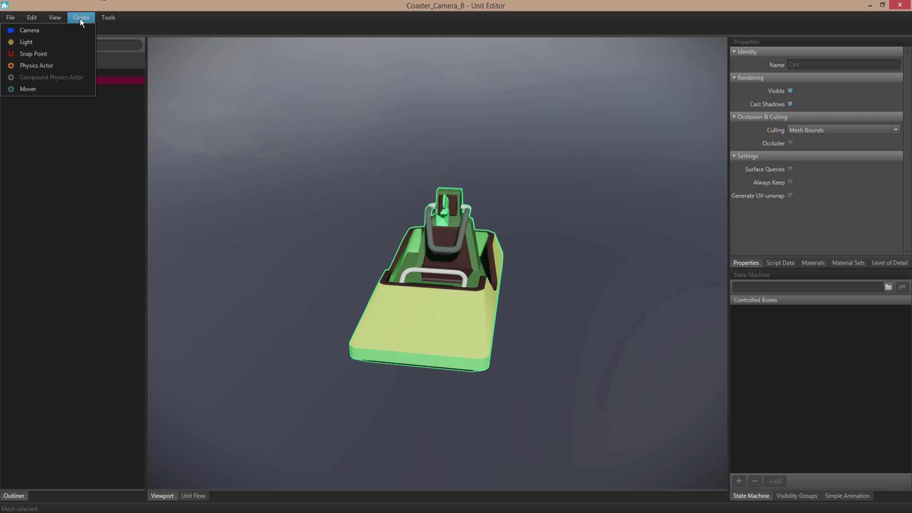
left_click(27, 67)
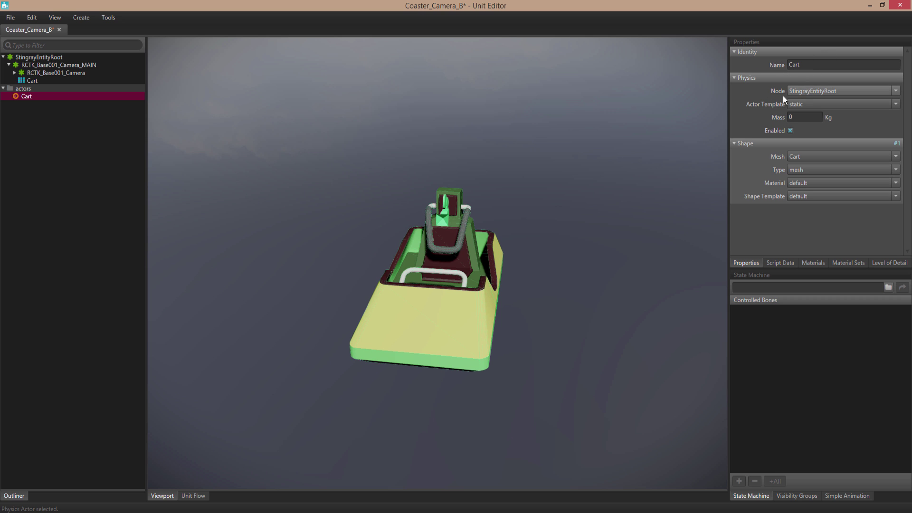
Assign the Cart physics actor to the Cart node and set its actor template to keyframed
left_click(825, 90)
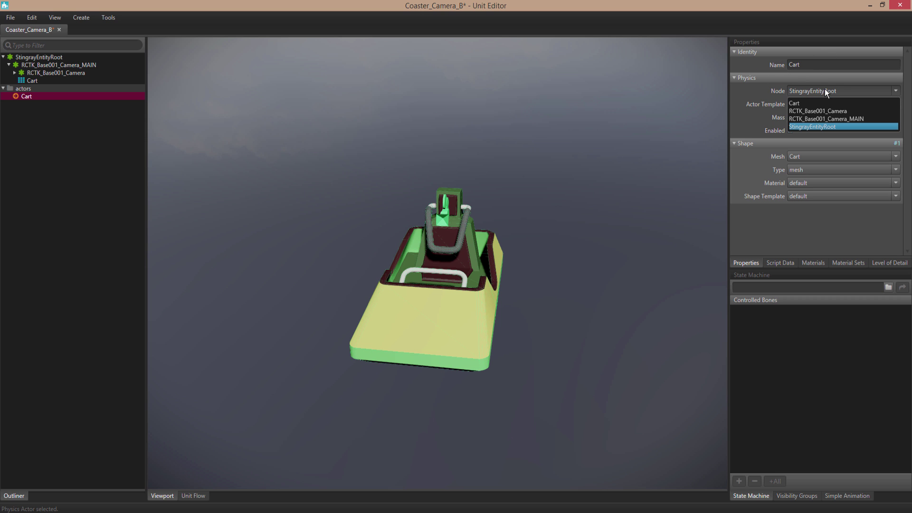
left_click(799, 103)
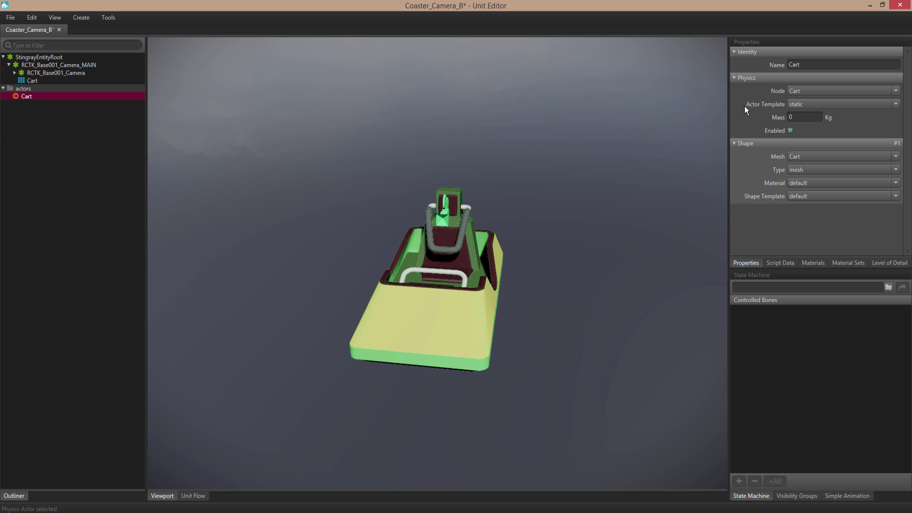
left_click(798, 106)
left_click(801, 124)
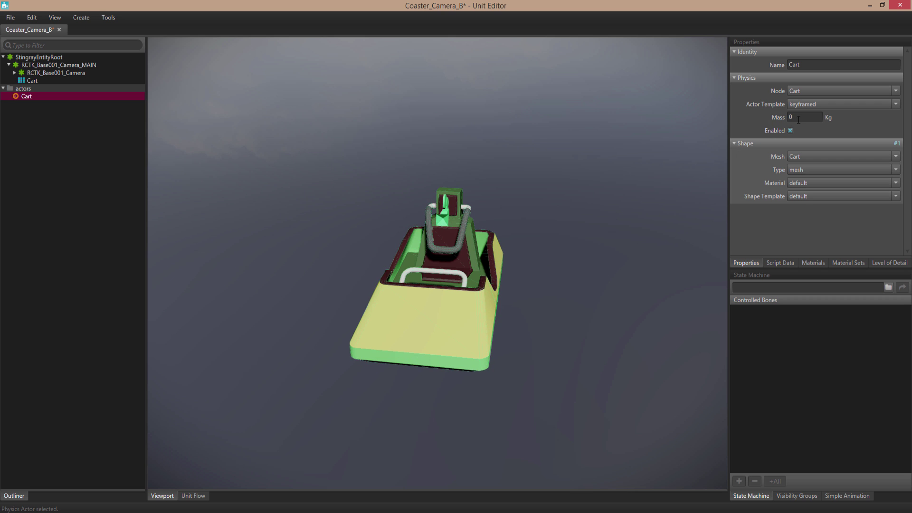
Set the Cart actor's collision shape type to box, keeping Cart as its mesh
left_click(799, 156)
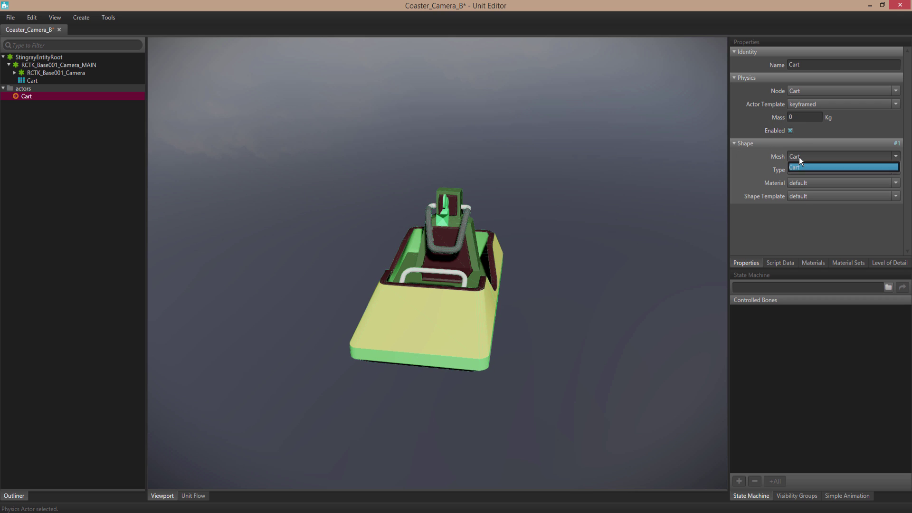
left_click(794, 169)
left_click(792, 170)
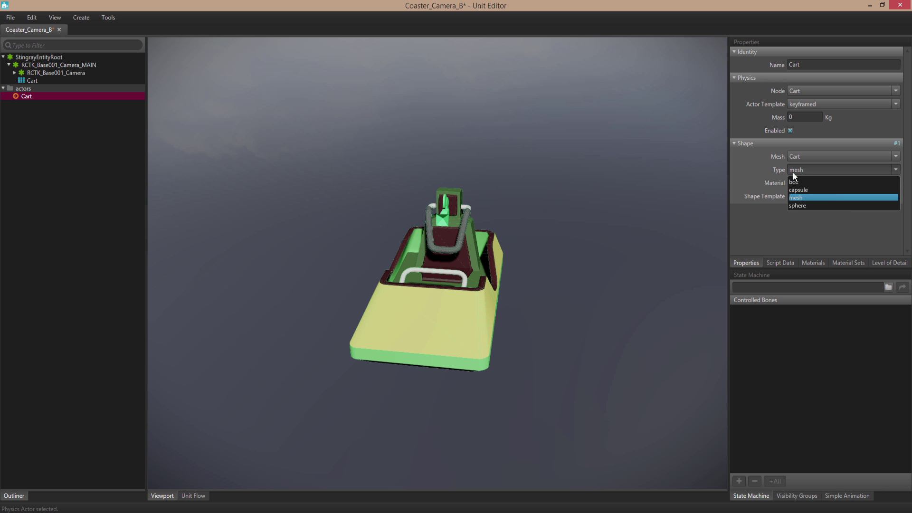
left_click(794, 183)
left_click_drag(627, 234, 340, 137, "alt")
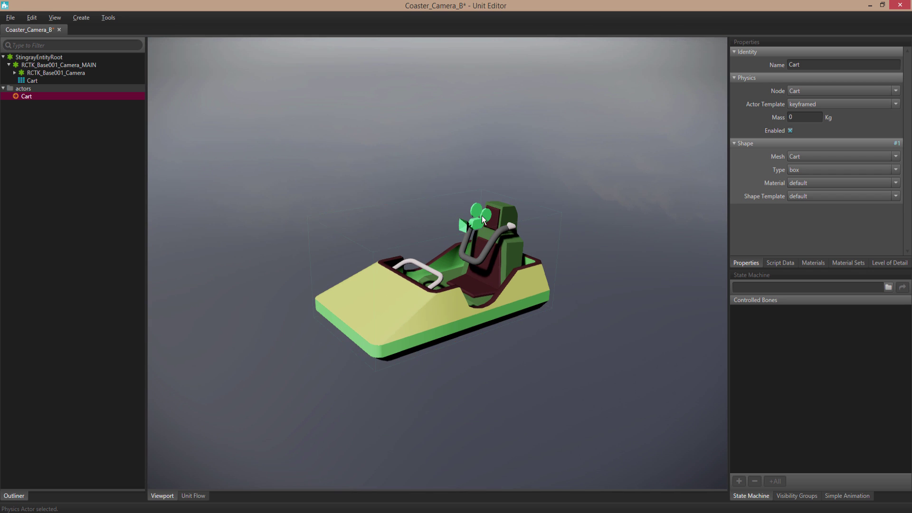
Save the Coaster_Camera_B unit and close the Unit Editor
left_click(10, 17)
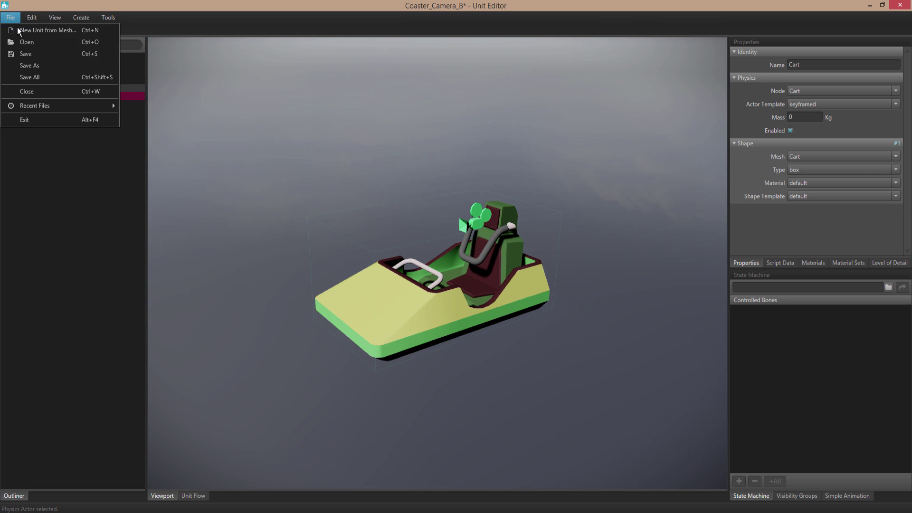
left_click(18, 57)
left_click(900, 5)
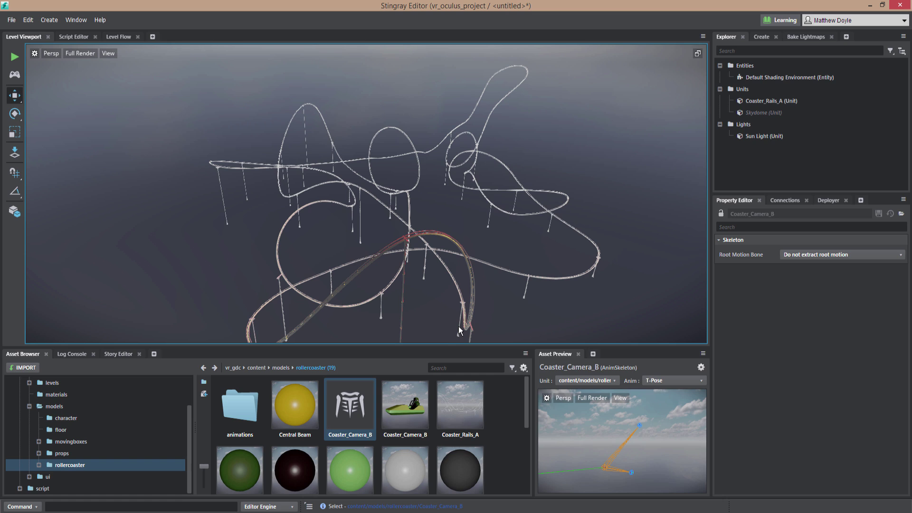
Open the Coaster_Camera_B clip from the rollercoaster animations folder and play it back to review the cart's motion
double_click(240, 411)
left_click(239, 397)
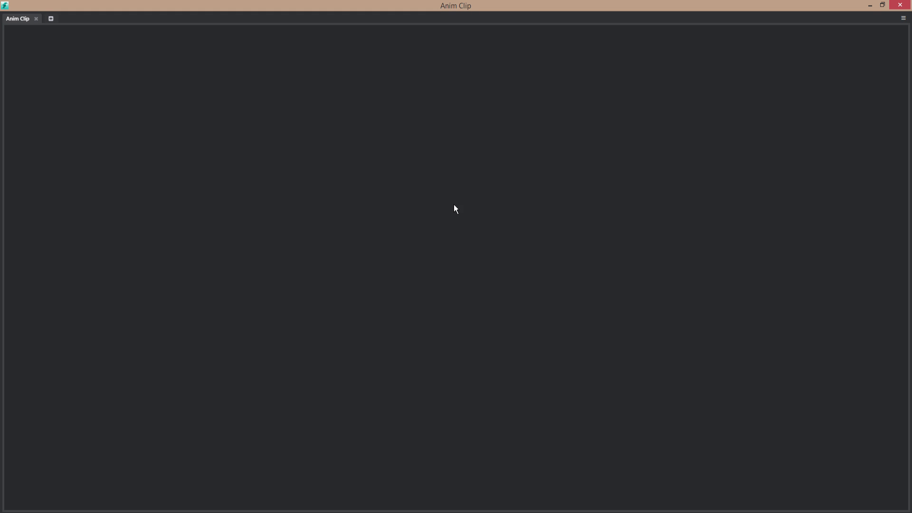
scroll(401, 179, "down", 5)
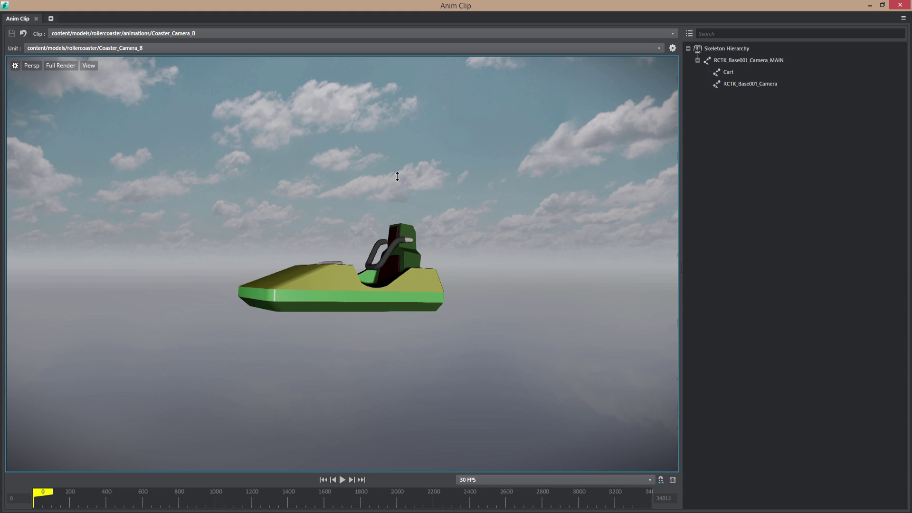
left_click(341, 480)
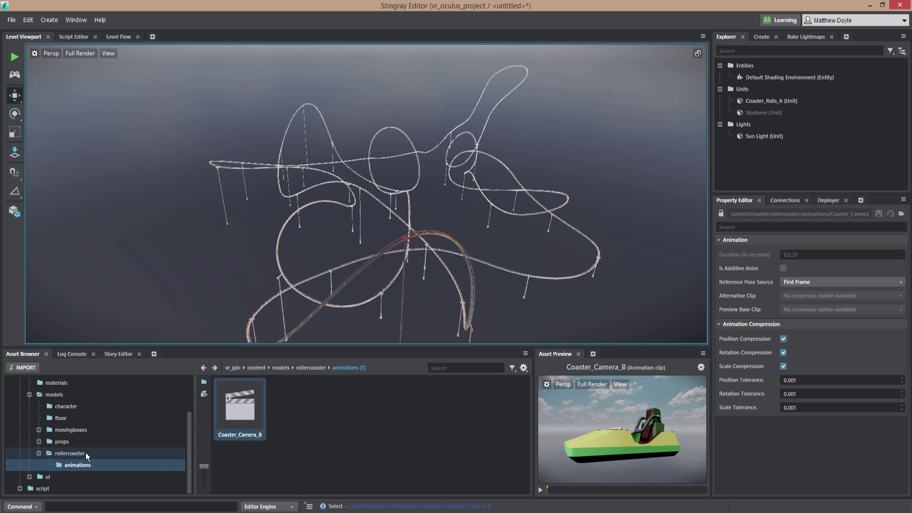
Place the Coaster_Camera_B unit from the rollercoaster folder in the level and set its X and Y translation to 0
left_click(69, 453)
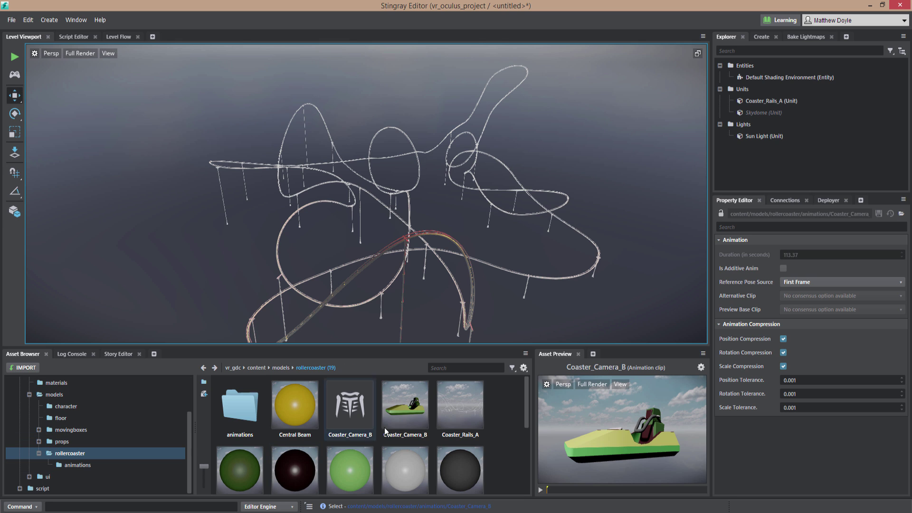
left_click_drag(413, 412, 467, 227)
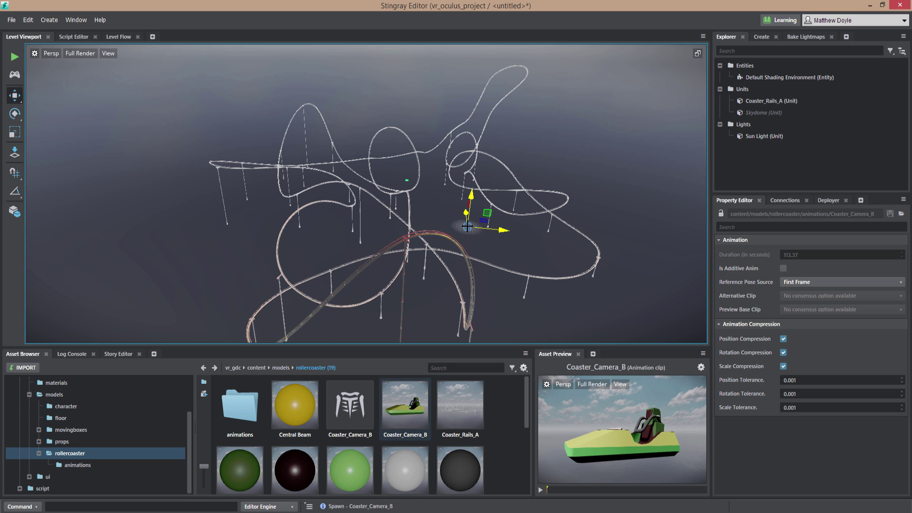
left_click(718, 351)
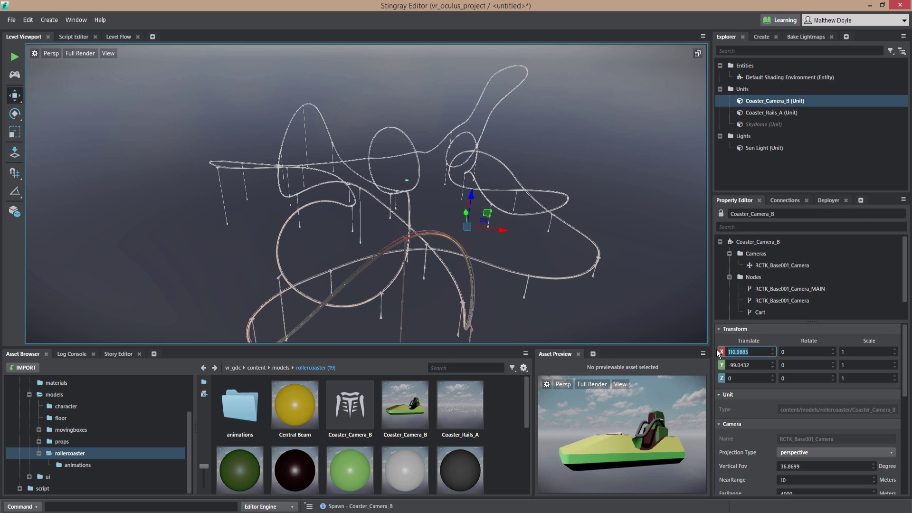
type("0")
key("Tab")
type("0")
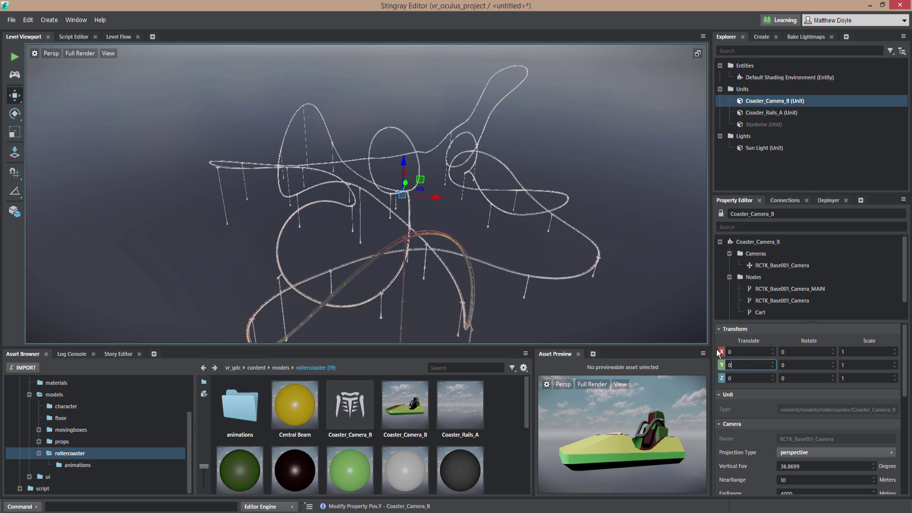
key("Tab")
left_click(489, 221)
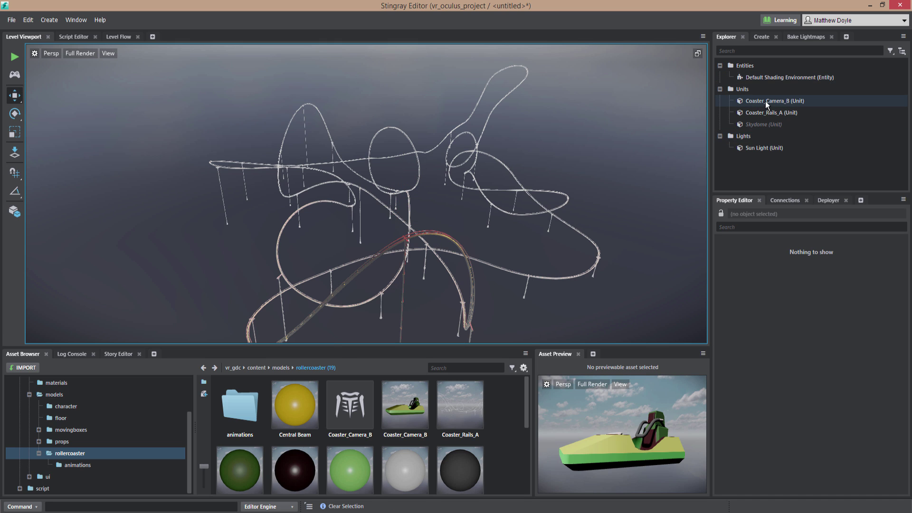
Frame the Coaster_Camera_B unit and examine how the cart sits on the rails from several angles
left_click(765, 101)
key("f")
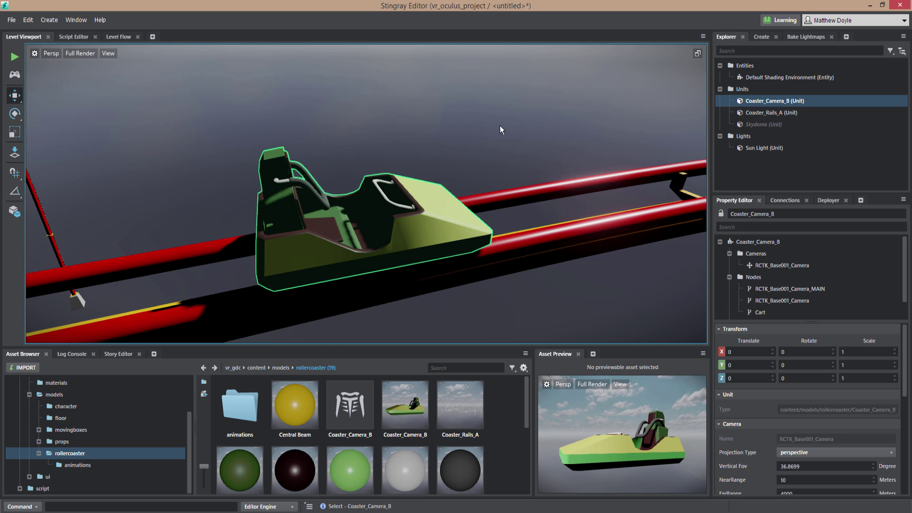
right_click_drag(500, 125, 324, 122, "alt")
left_click_drag(323, 122, 479, 159, "alt")
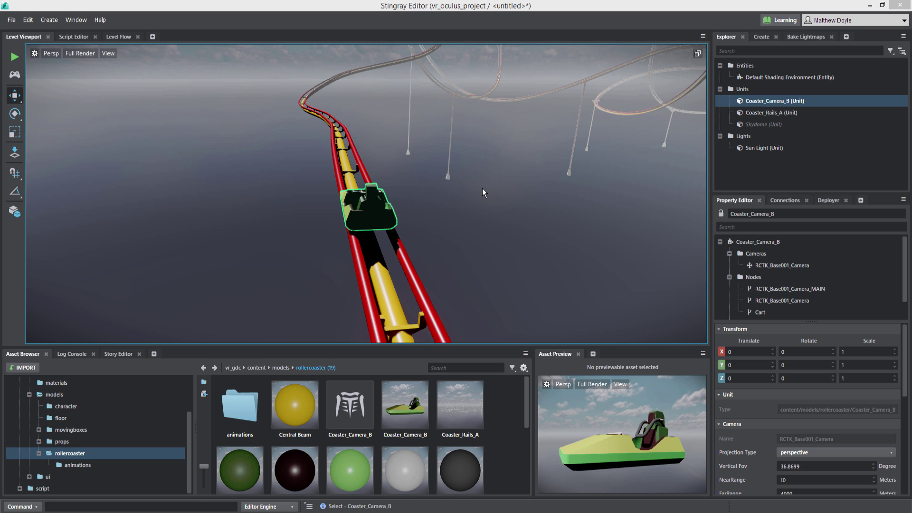
middle_click_drag(434, 208, 386, 205, "alt")
left_click_drag(513, 201, 579, 206, "alt")
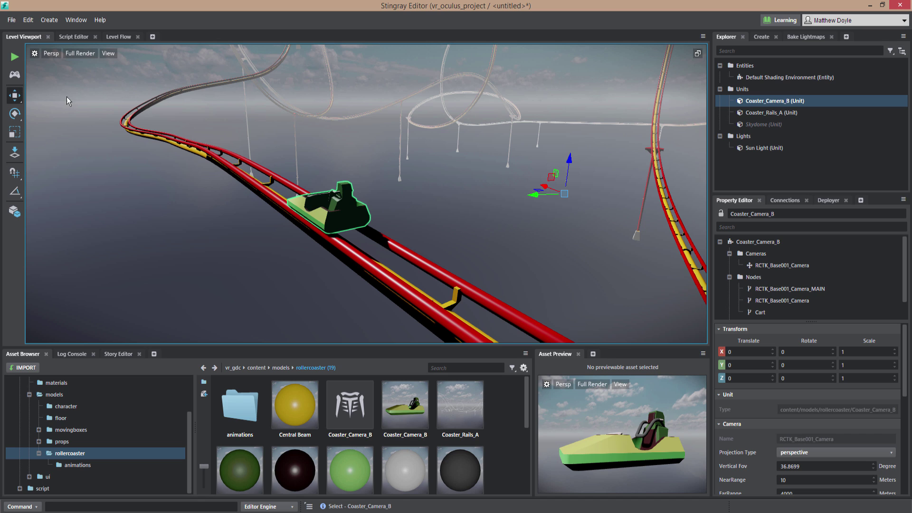
middle_click_drag(331, 166, 293, 243, "alt")
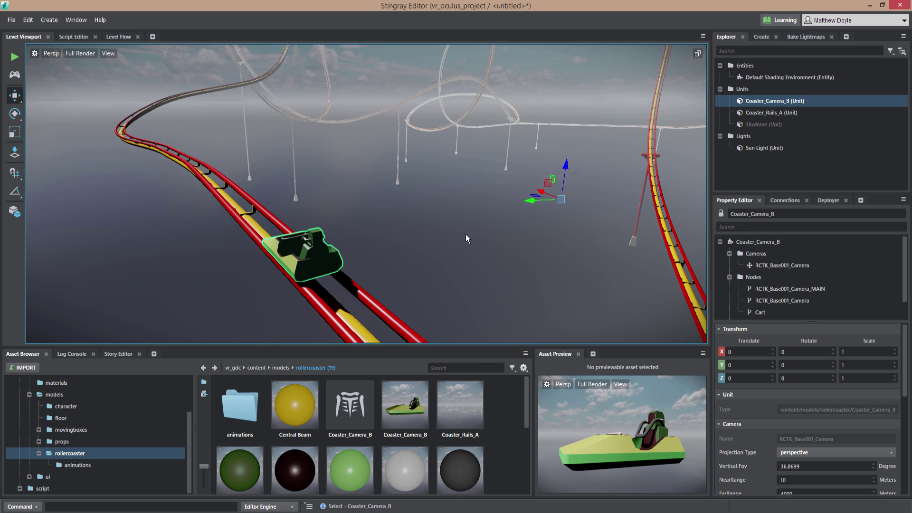
left_click_drag(466, 235, 450, 228, "alt")
Add a Level Unit node for Coaster_Camera_B to the level flow graph and position it near the graph's upper left
left_click(120, 36)
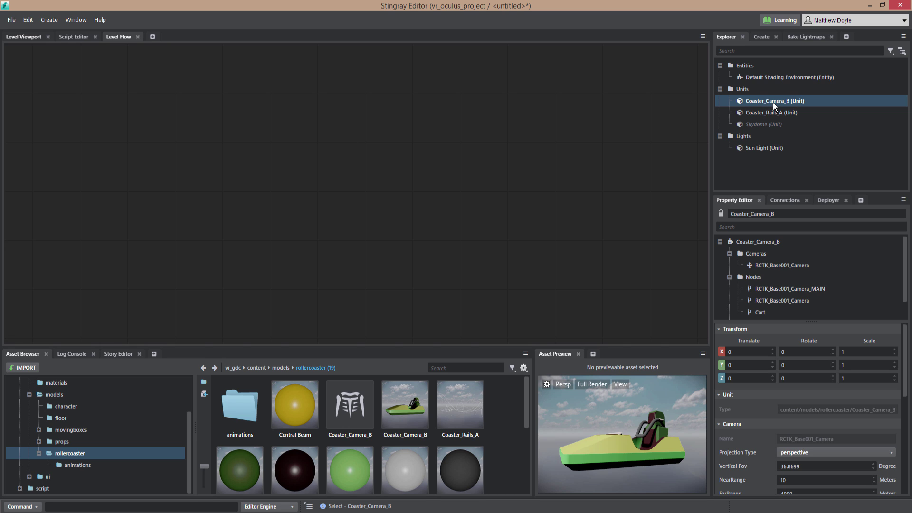
right_click(179, 97)
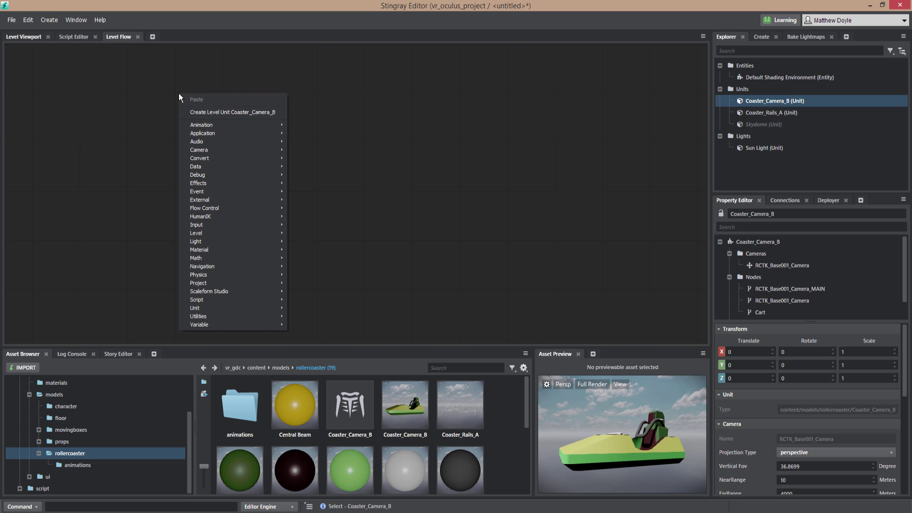
left_click(254, 117)
left_click_drag(203, 98, 151, 97)
left_click(299, 137)
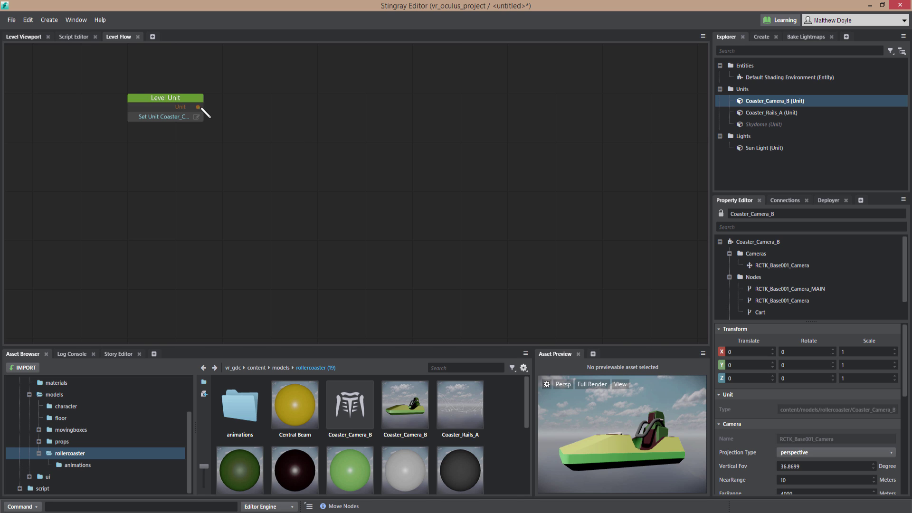
Add a Get Unit Camera node fed by the Level Unit node's Unit output
left_click_drag(202, 109, 260, 106)
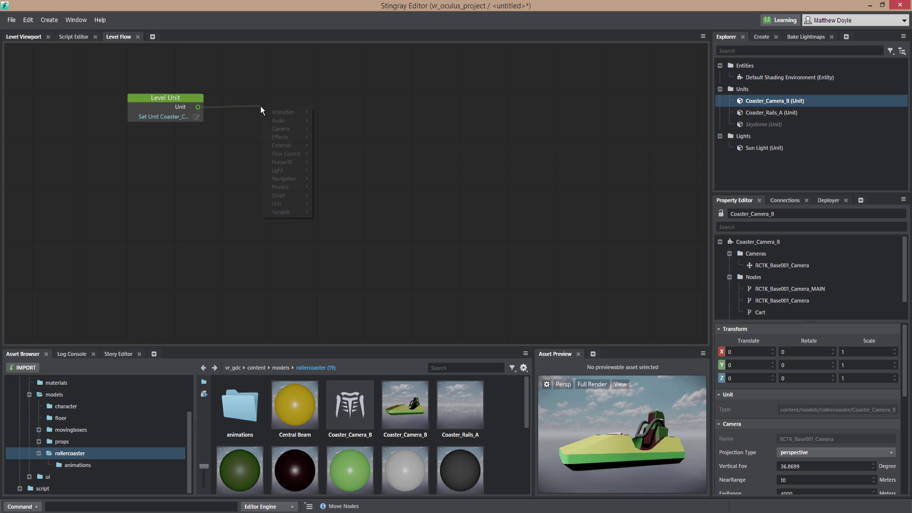
mouse_move(287, 132)
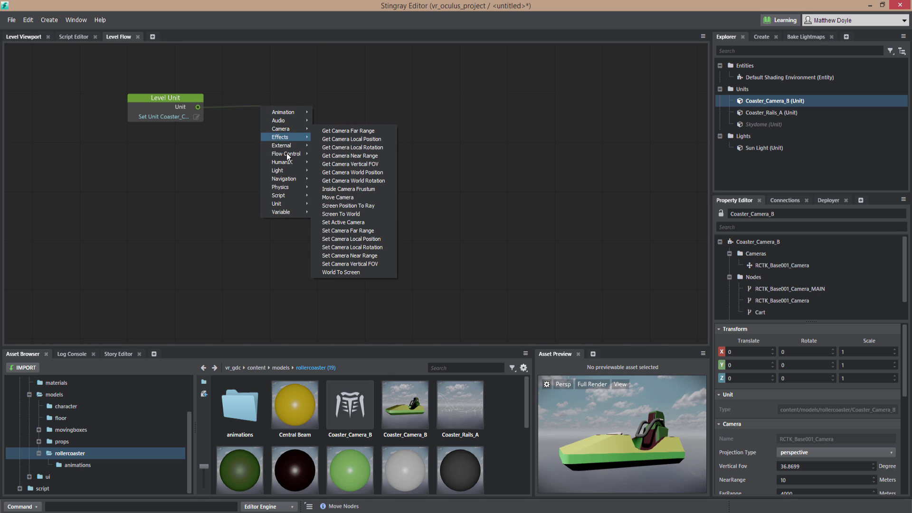
mouse_move(289, 205)
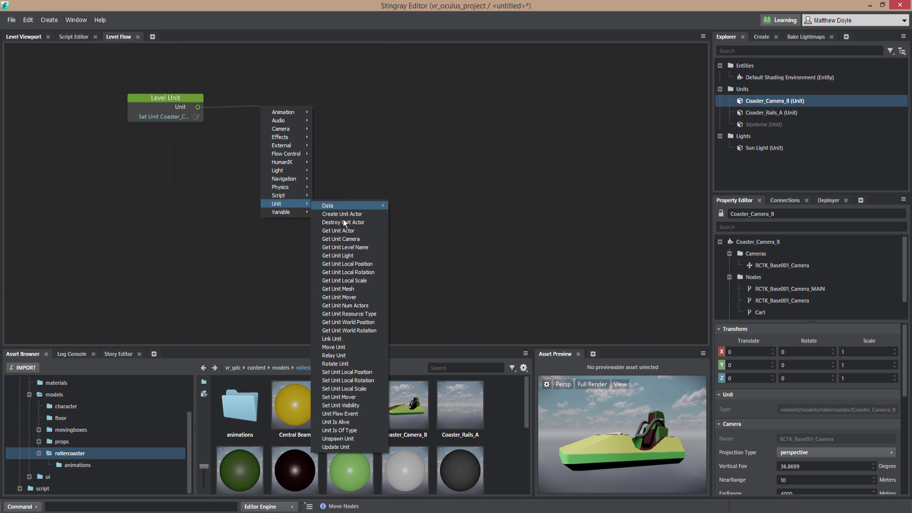
left_click(341, 239)
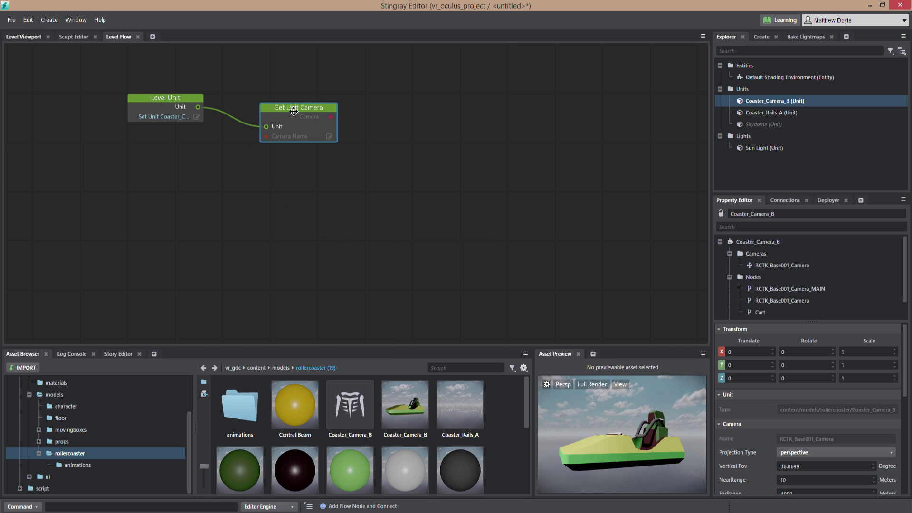
Add a Set Active Camera node fed by Get Unit Camera's Camera output and connect its Unit input to the Level Unit node
left_click_drag(291, 107, 281, 98)
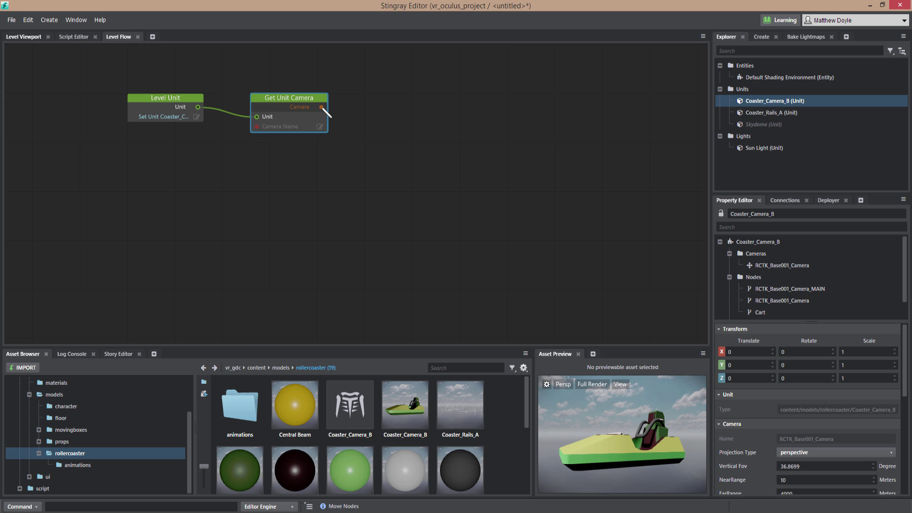
left_click_drag(323, 109, 376, 166)
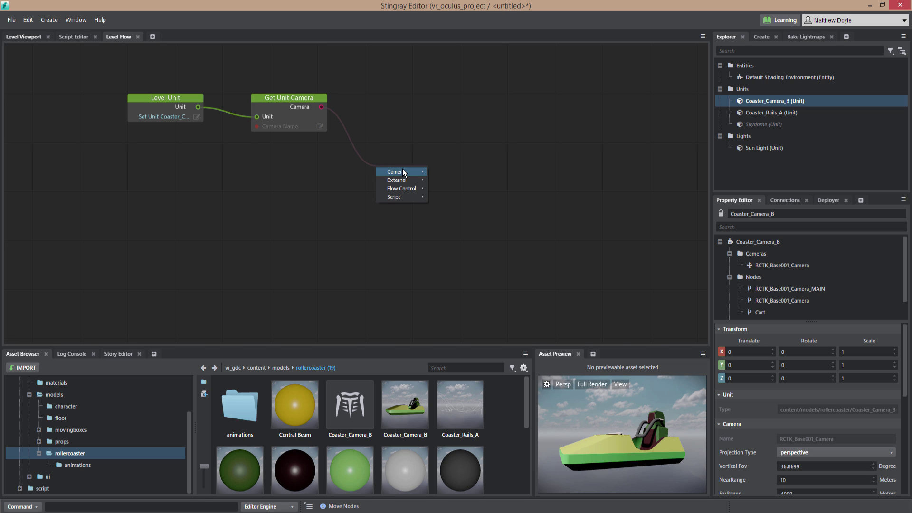
mouse_move(402, 170)
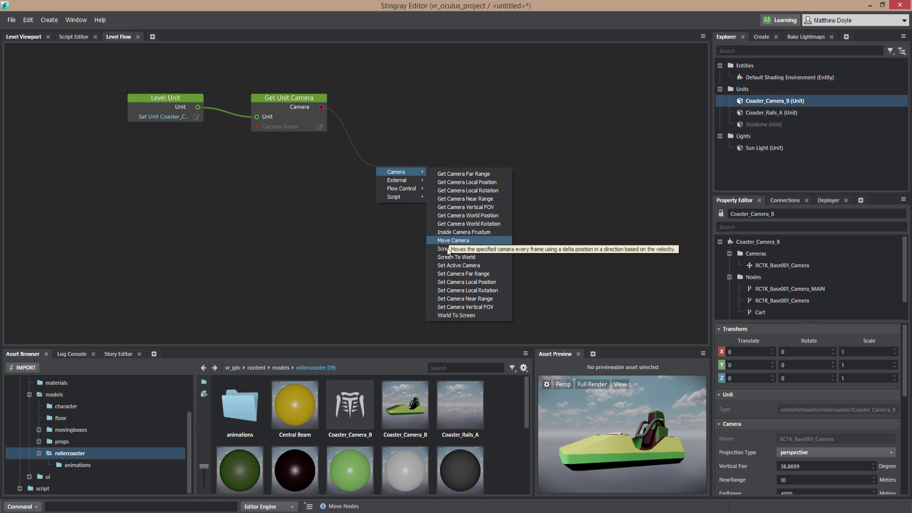
left_click(451, 264)
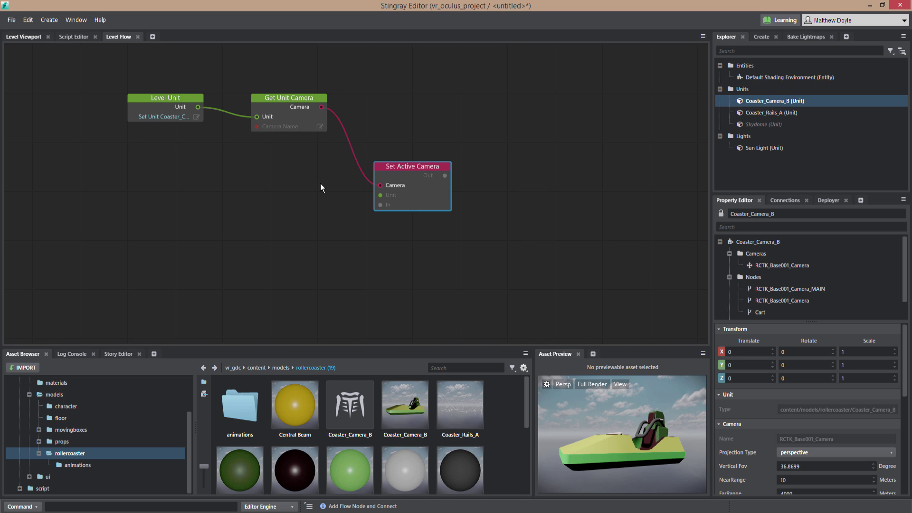
left_click_drag(380, 195, 196, 109)
left_click_drag(273, 98, 302, 88)
Add a Level Loaded event node that triggers Set Active Camera's In input and position it below the Level Unit node
left_click_drag(379, 205, 219, 217)
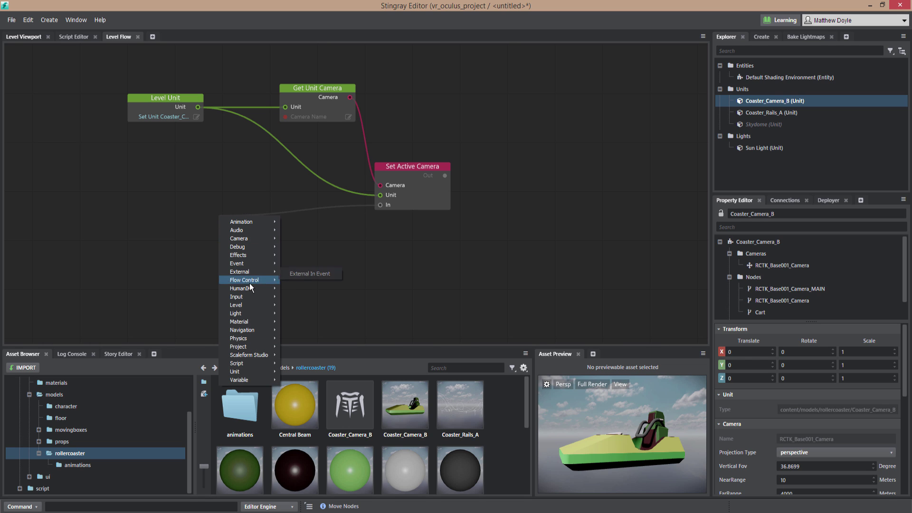
mouse_move(246, 261)
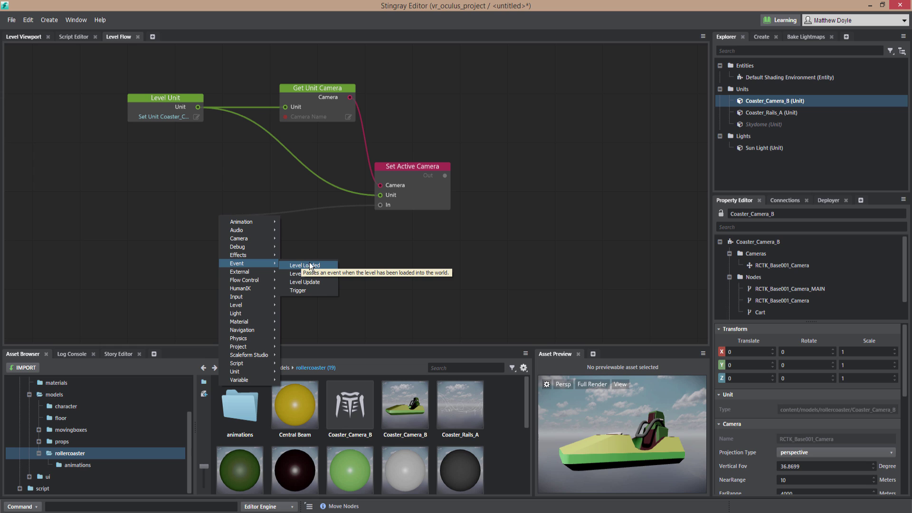
left_click(309, 265)
left_click_drag(221, 210, 124, 200)
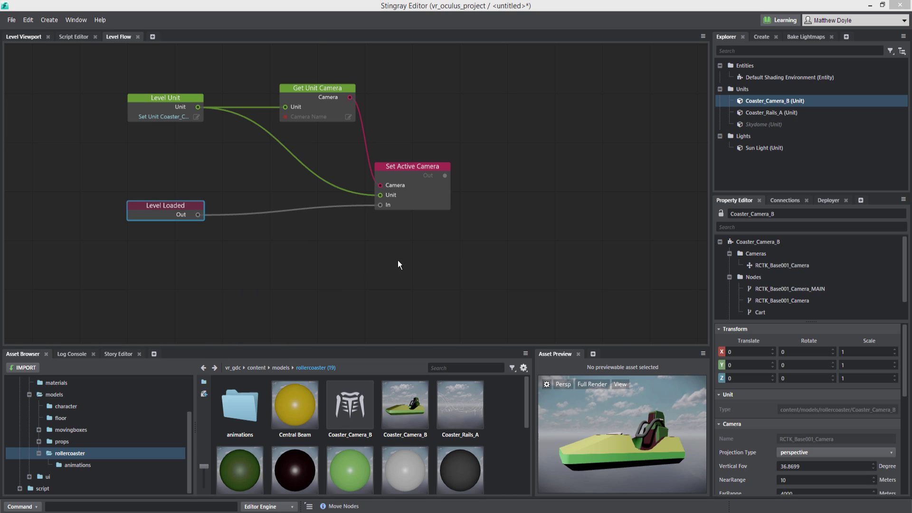
Add an Xbox Button node below the Level Loaded node and set its Button Name to start
middle_click_drag(326, 264, 306, 237)
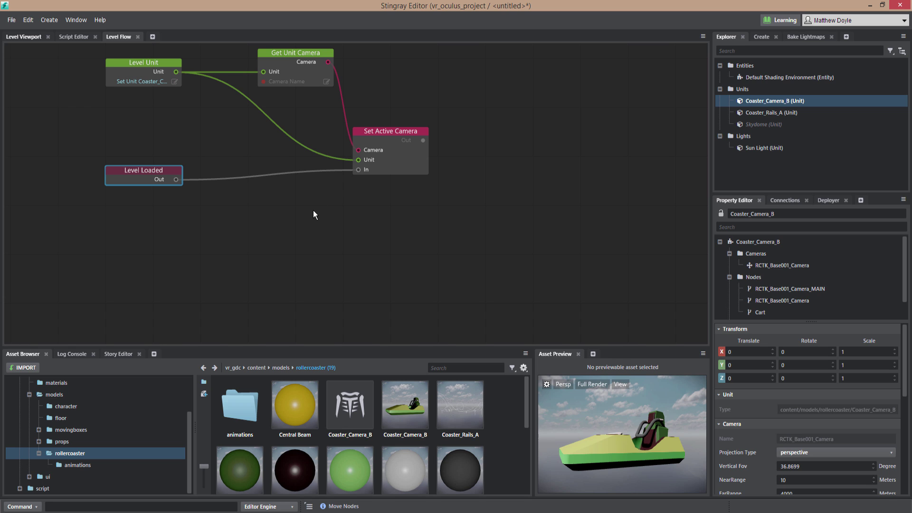
middle_click_drag(350, 238, 319, 204)
right_click(198, 204)
mouse_move(252, 353)
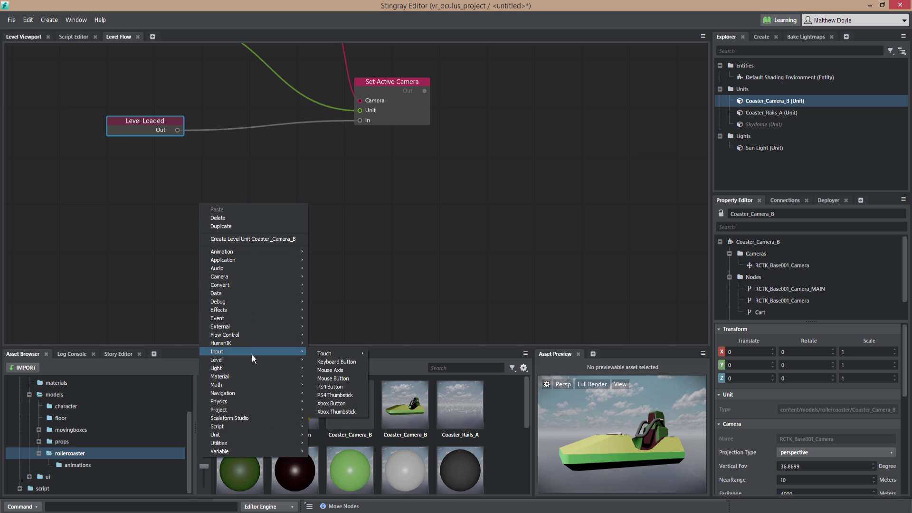
left_click(335, 403)
left_click_drag(196, 220, 120, 194)
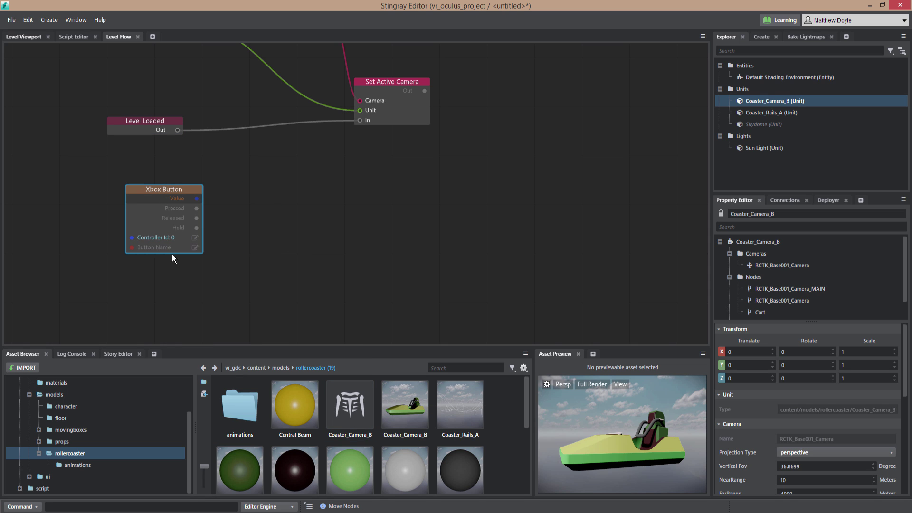
left_click(196, 248)
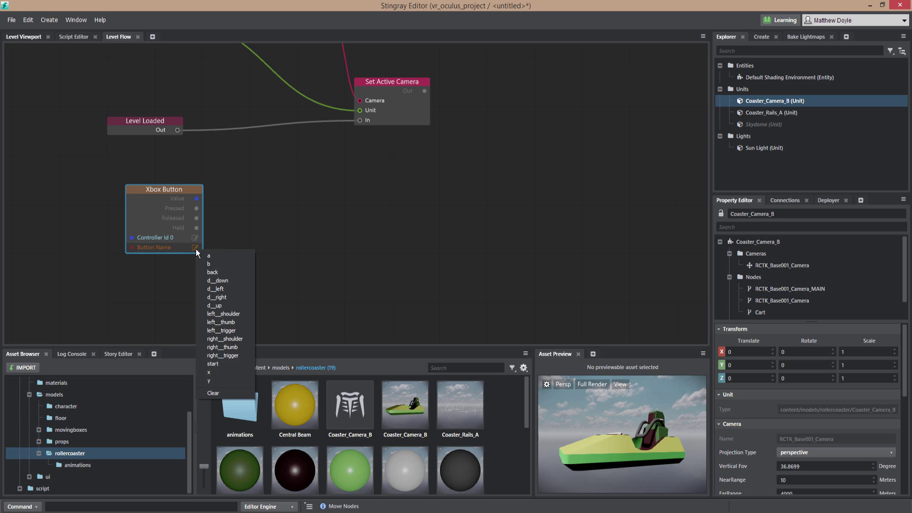
left_click(220, 363)
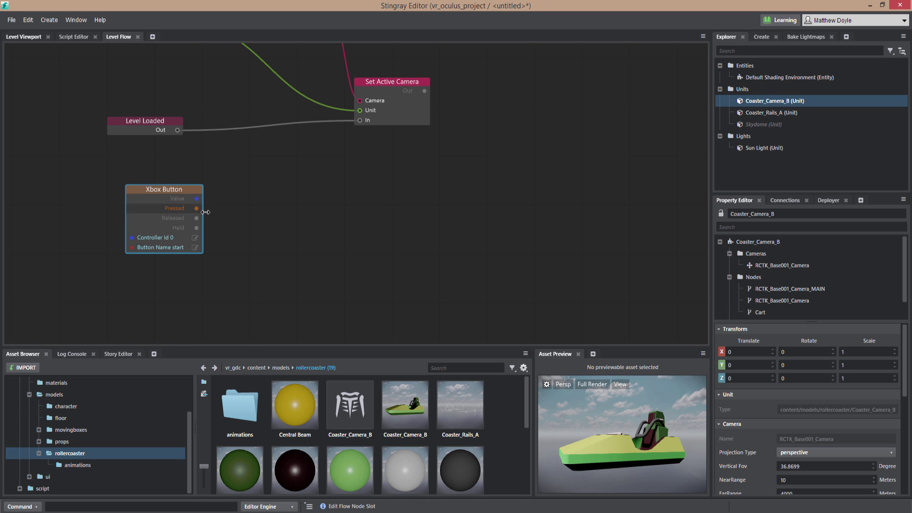
Add an Animation Clip Reset and Play node, with Play triggered by Xbox Button's Pressed output and Unit fed by the Level Unit node
left_click_drag(196, 208, 304, 204)
mouse_move(331, 211)
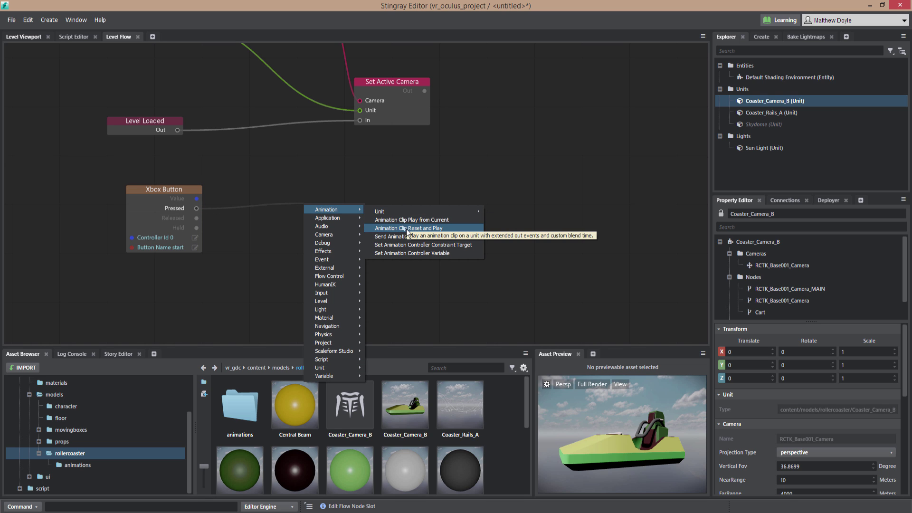
left_click(407, 231)
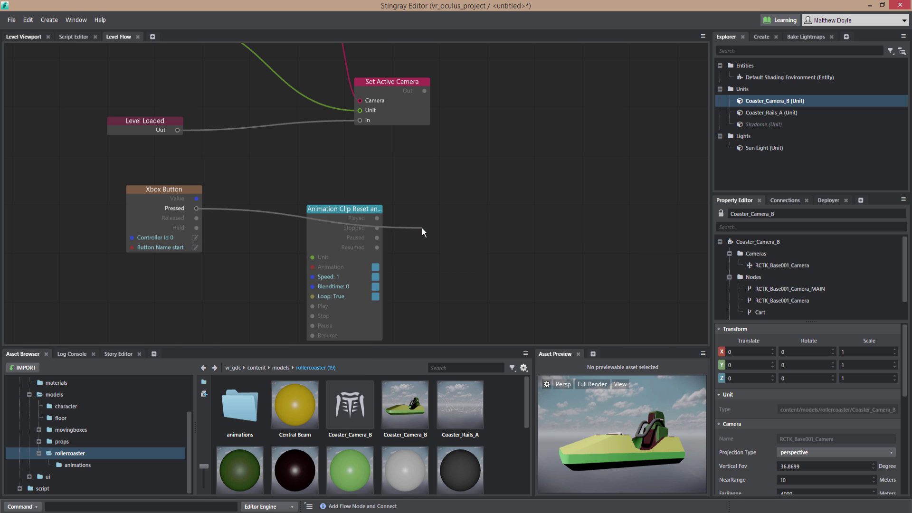
left_click_drag(337, 208, 404, 179)
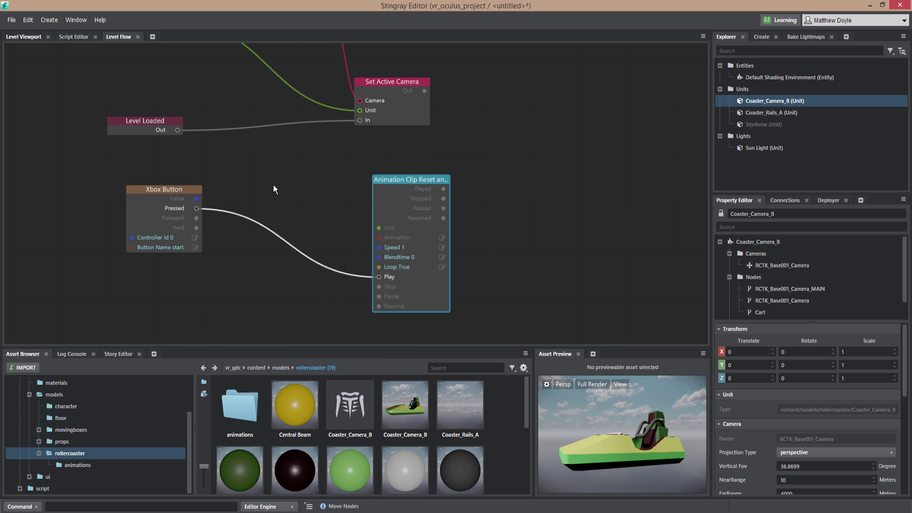
key("a")
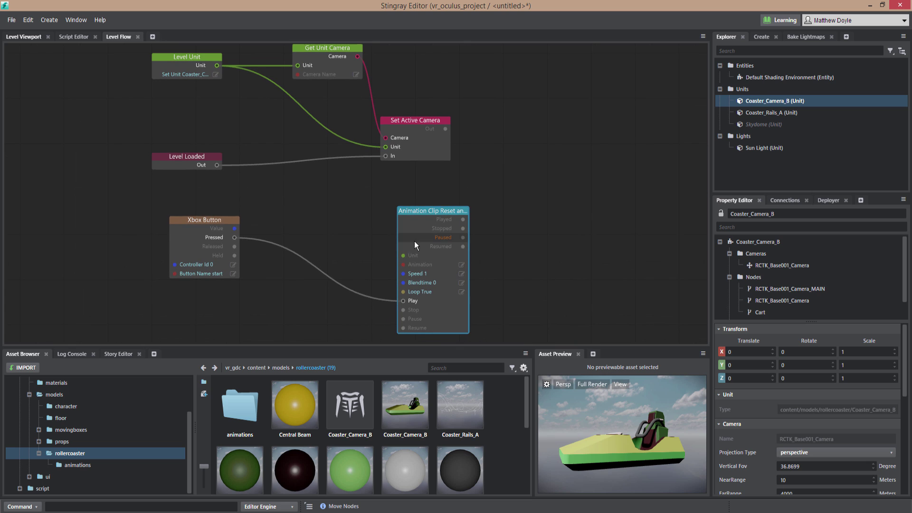
left_click_drag(404, 255, 217, 66)
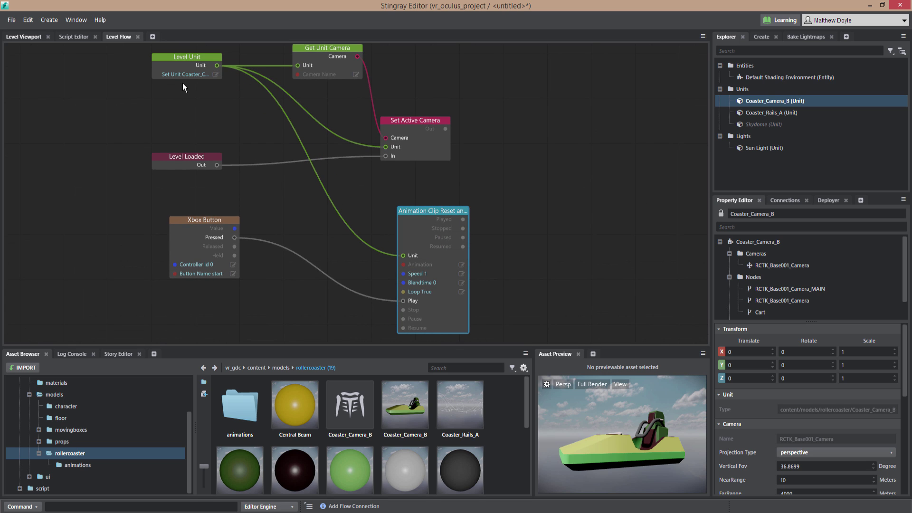
Assign content/models/rollercoaster/animations/Coaster_Camera_B as the animation clip node's Animation and set its Loop to False
scroll(348, 232, "down", 2)
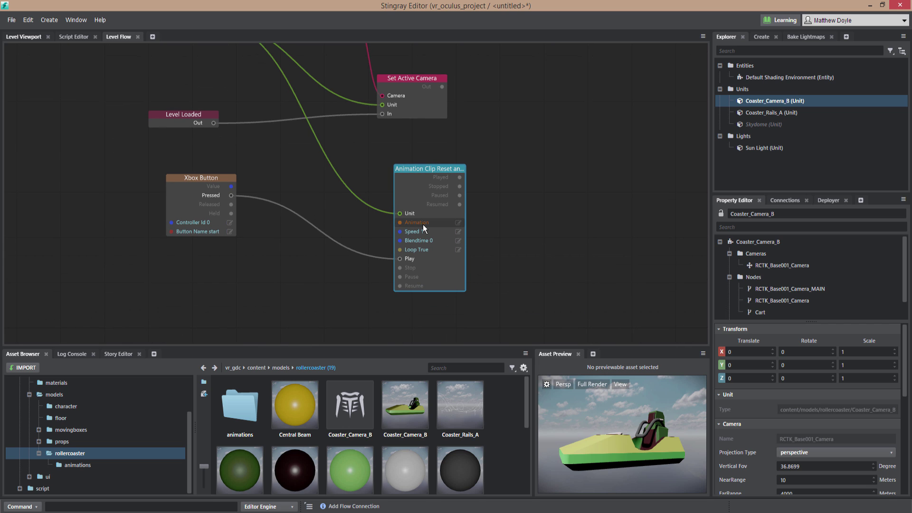
left_click(458, 224)
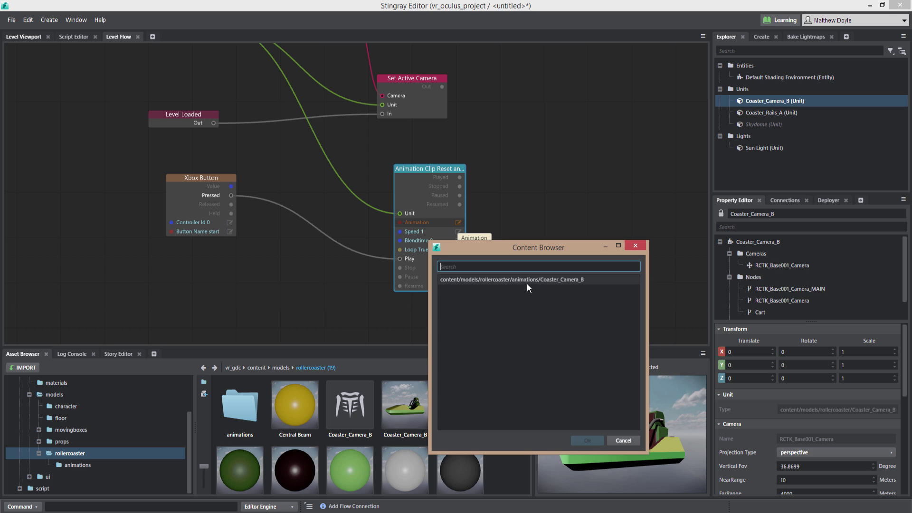
double_click(556, 282)
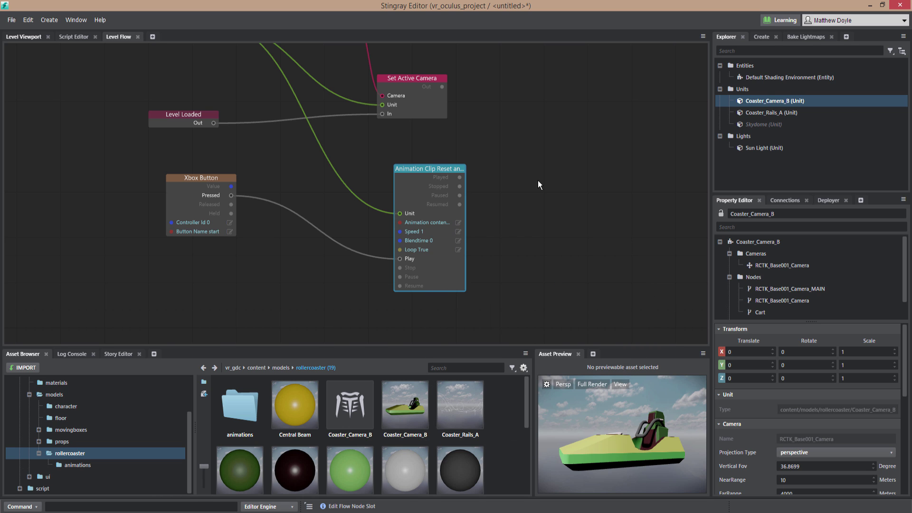
left_click(458, 251)
left_click(474, 256)
key("f")
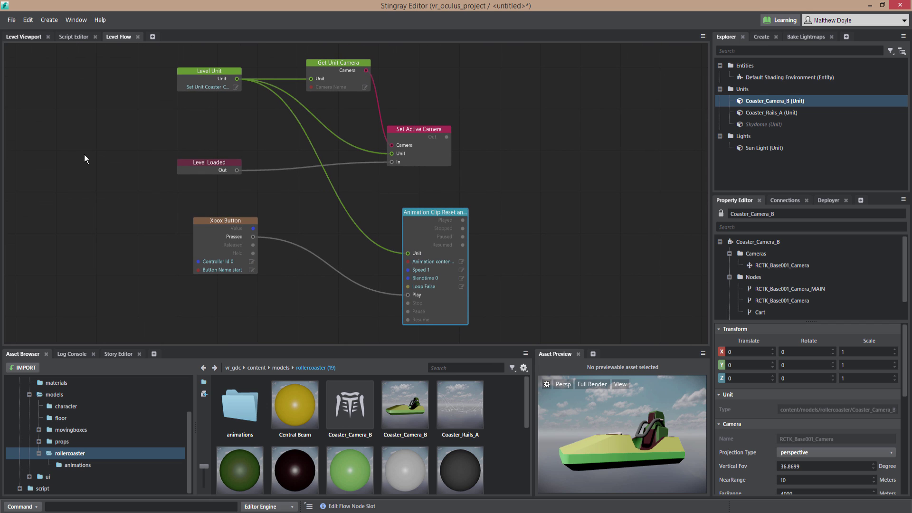
Save the level as gdc_vr in the content/levels folder and run it as a test
left_click(27, 37)
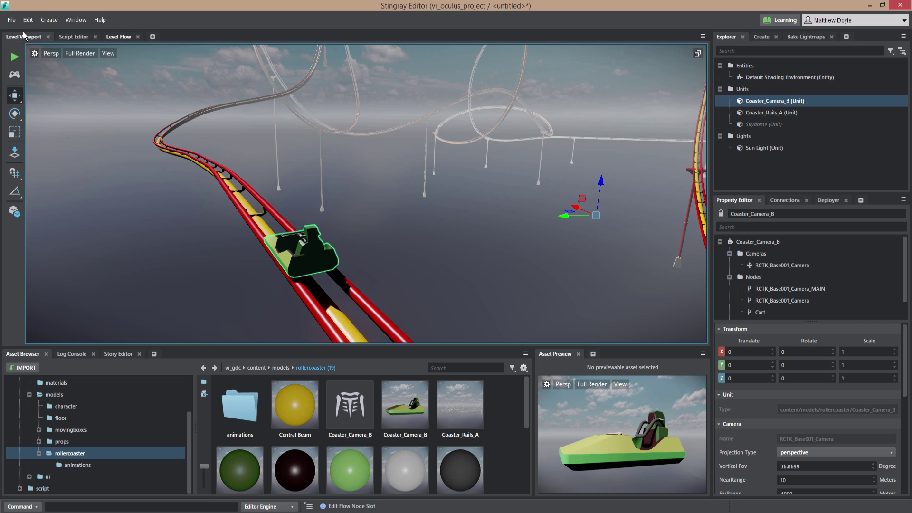
left_click(12, 20)
left_click(28, 60)
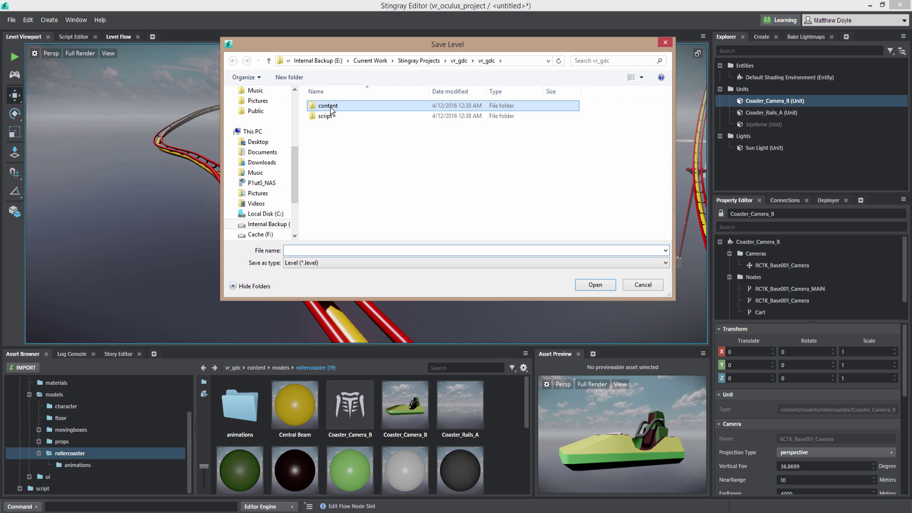
double_click(326, 106)
double_click(325, 117)
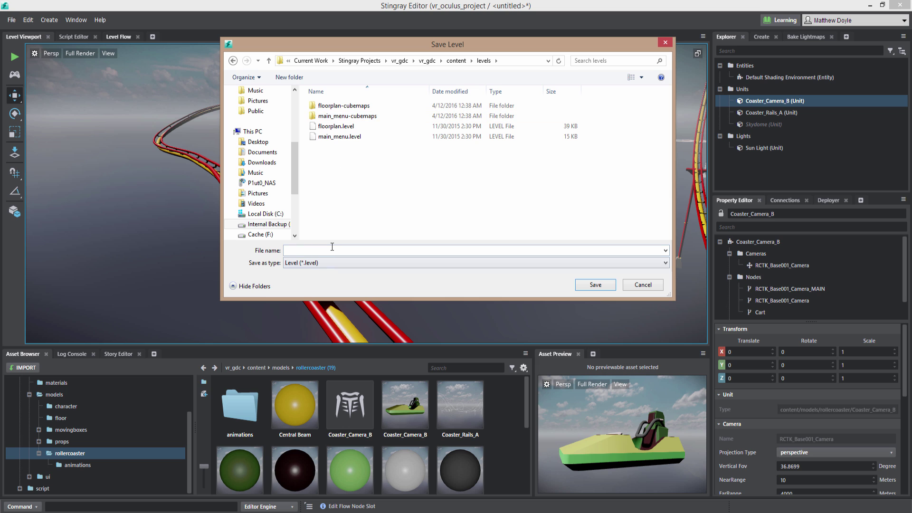
type("gdc_vr")
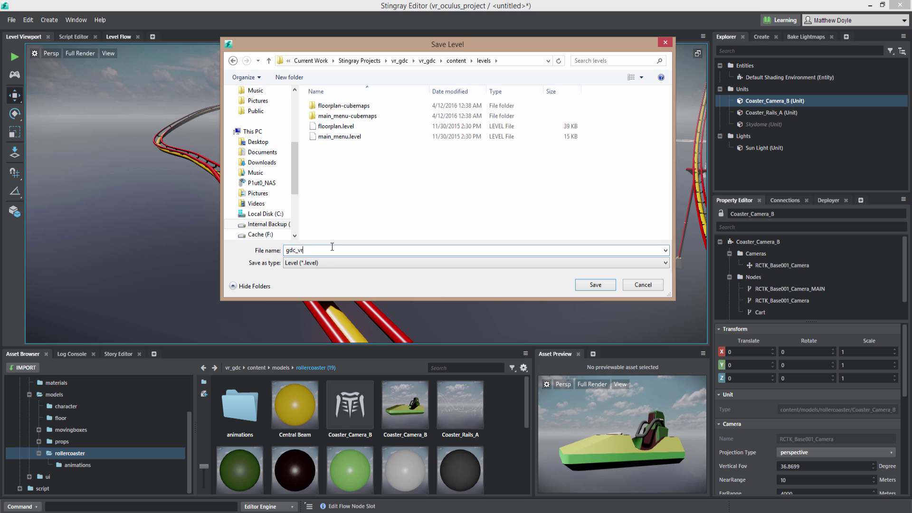
key("Return")
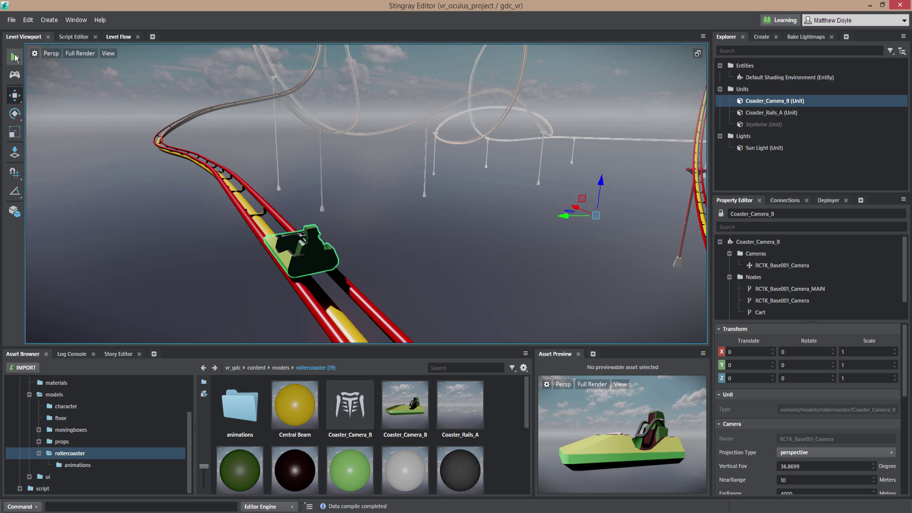
left_click(15, 58)
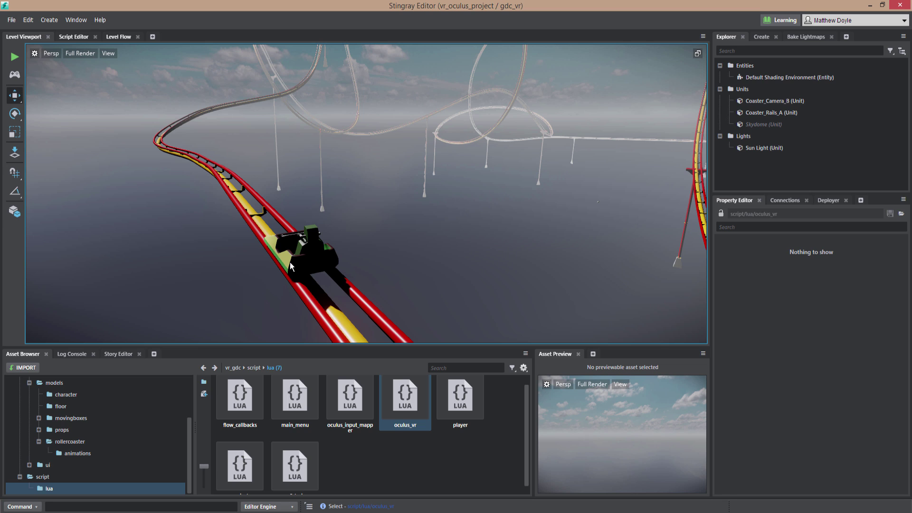
Open the project Lua script from the script/lua folder and place the cursor at the end of the floorplan level path
left_click_drag(189, 448, 186, 406)
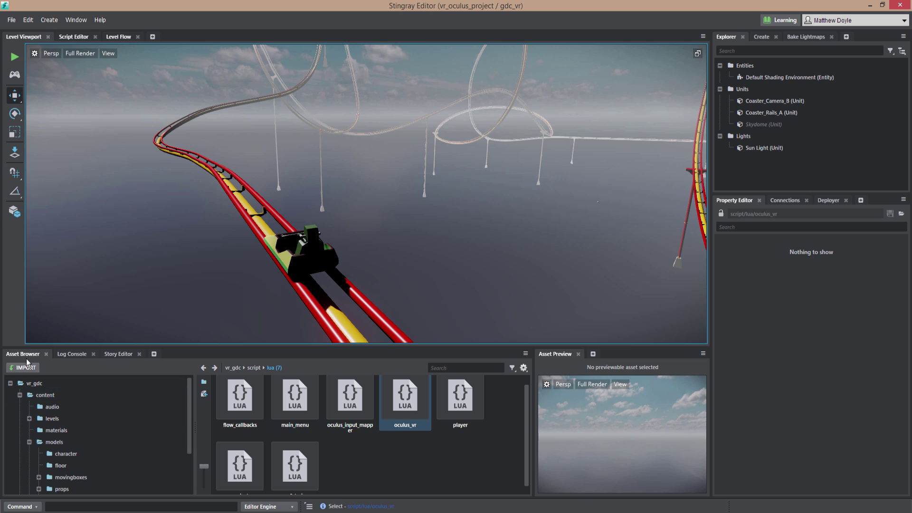
scroll(132, 400, "down", 2)
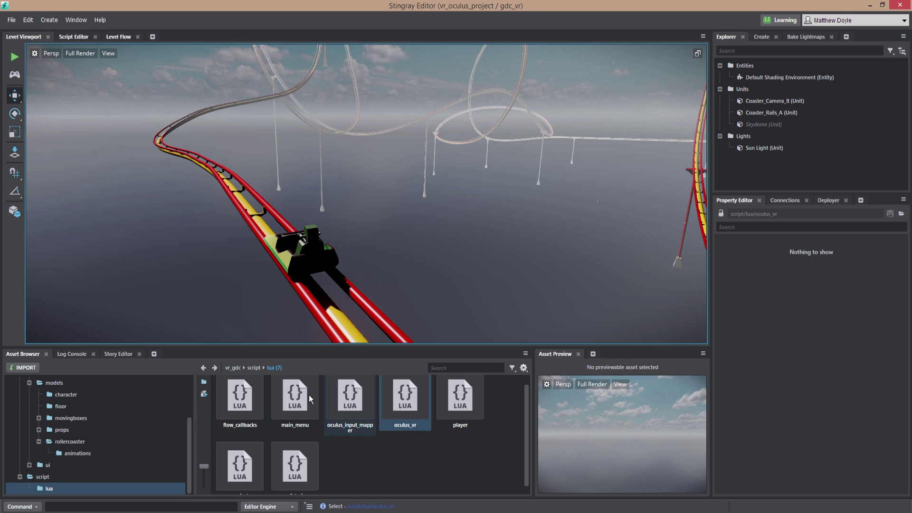
left_click(344, 403)
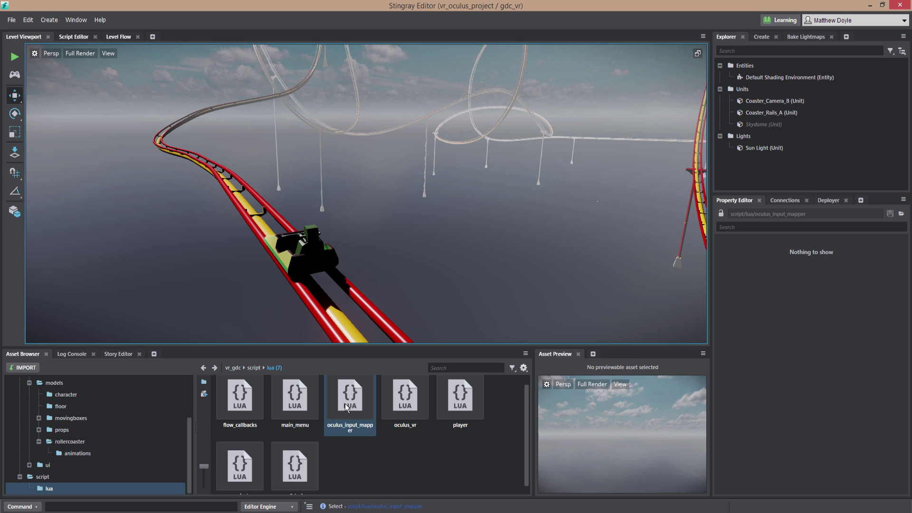
left_click(405, 401)
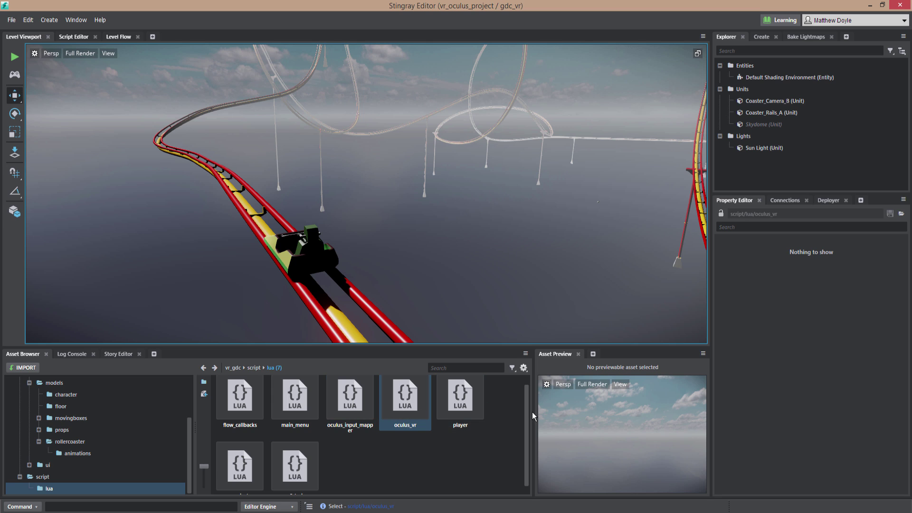
scroll(526, 407, "down", 1)
scroll(521, 419, "down", 1)
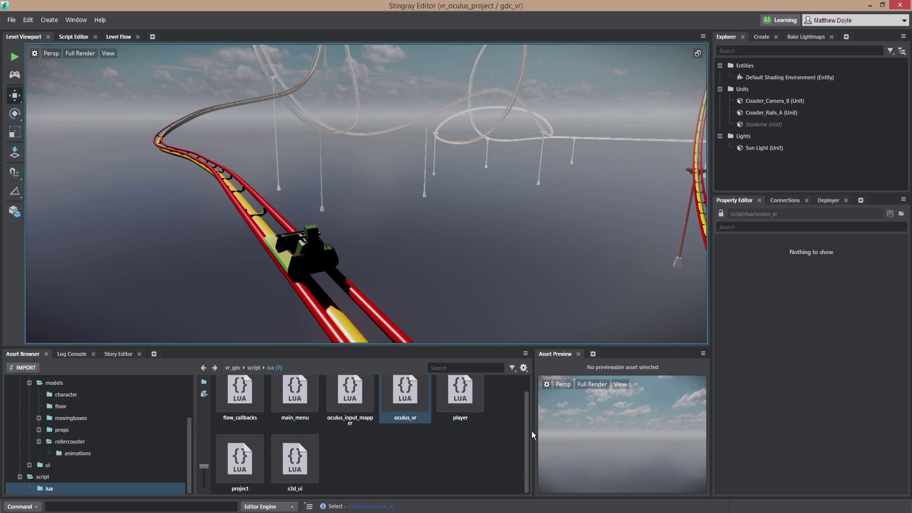
mouse_move(527, 432)
left_mouse_down()
mouse_move(525, 415)
mouse_move(522, 440)
left_mouse_up()
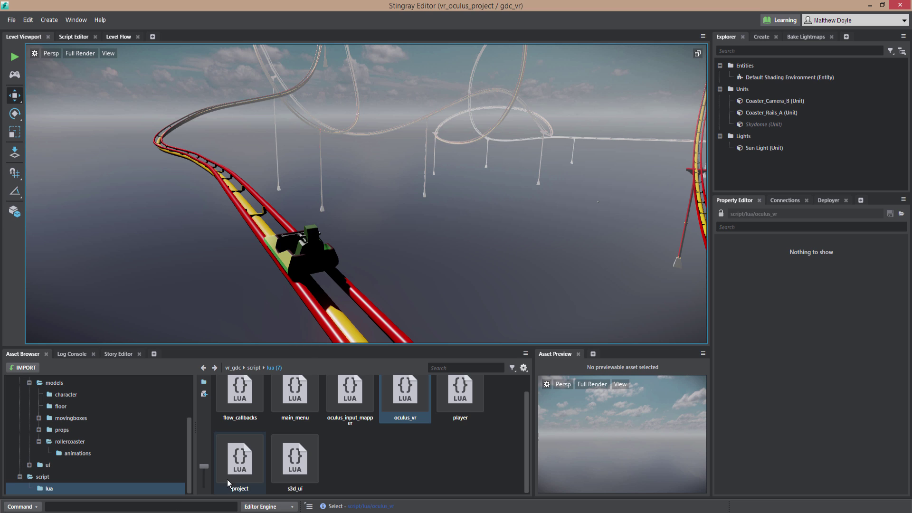
double_click(238, 463)
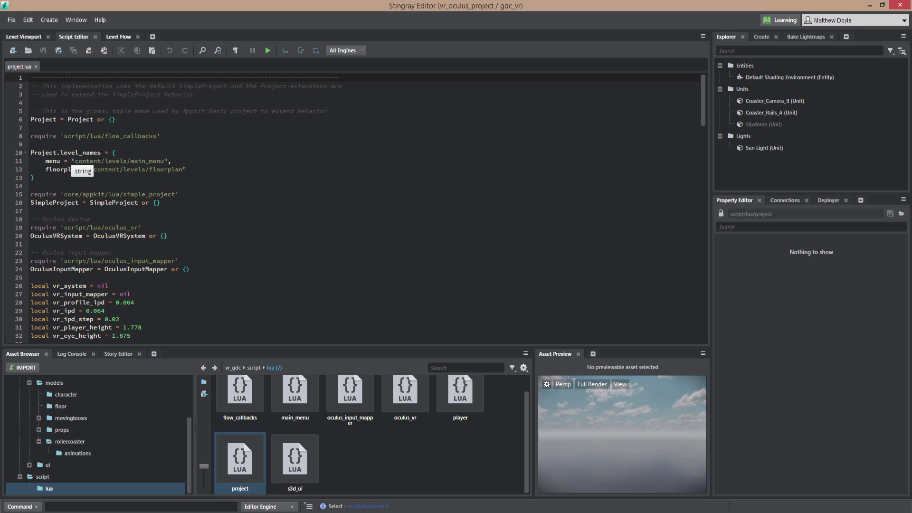
left_click(202, 165)
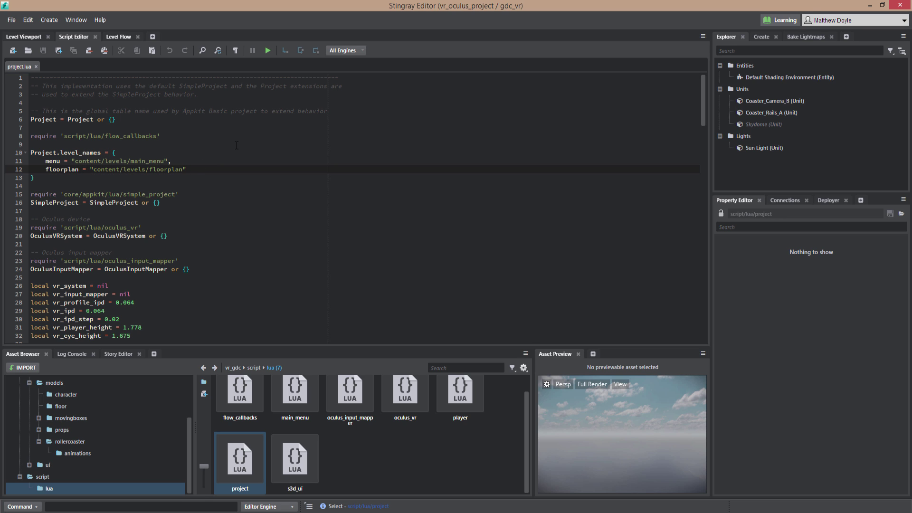
Add a gdc_vr entry with the path "content/levels/gdc_vr" after floorplan in the Project.level_names table
type(",")
key("Return")
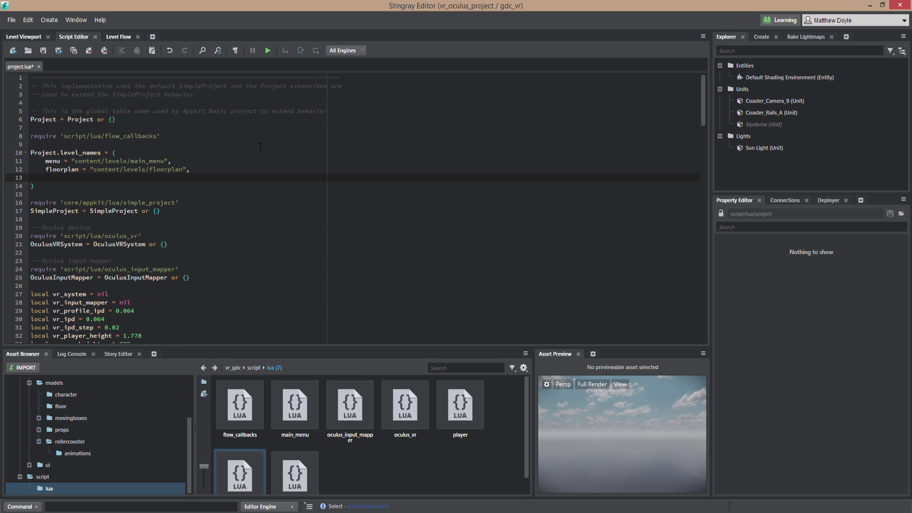
type("gdc_vr = \"content/lev")
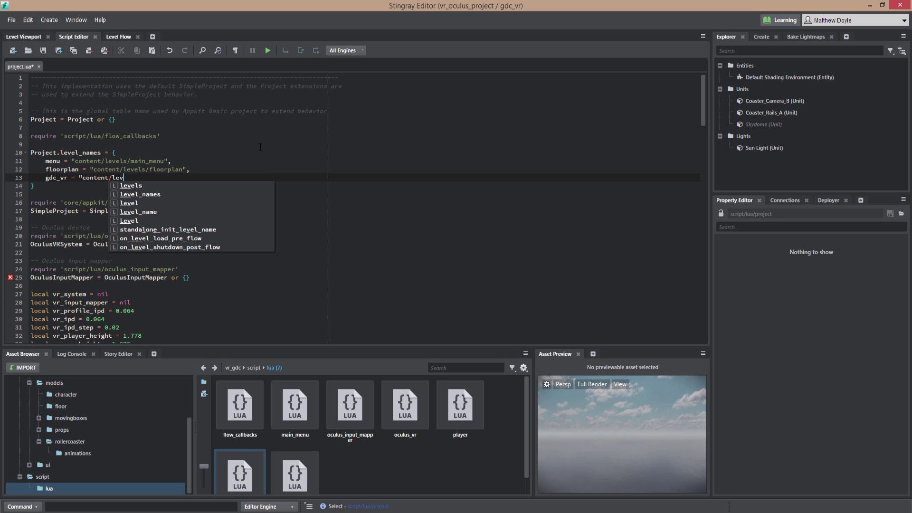
type("els/gdc_v")
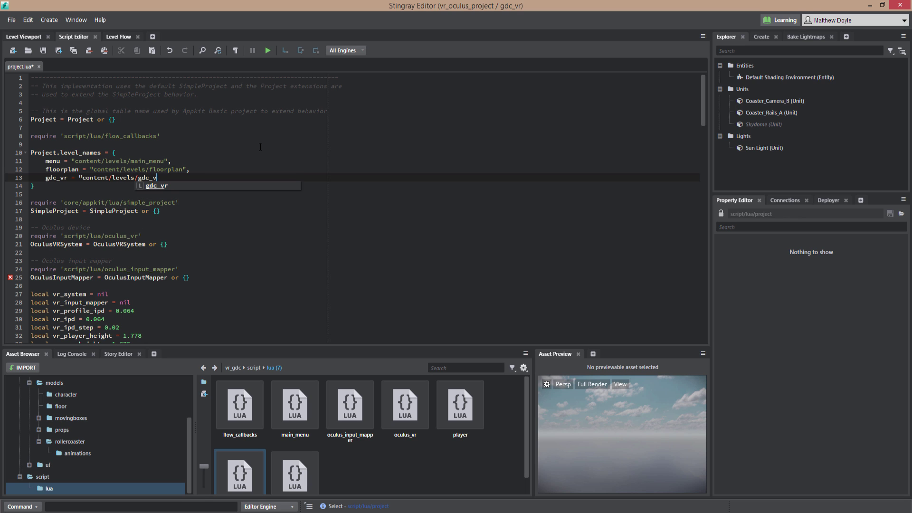
type("r\"")
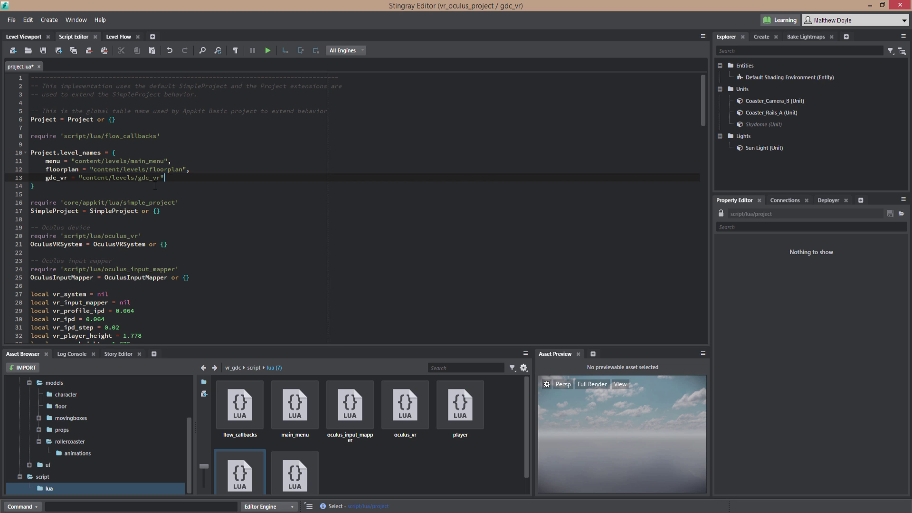
Examine the Oculus device and input mapper requires and the local vr_ variables, including vr_ipd, vr_ipd_step and vr_eye_height
scroll(155, 185, "down", 2)
left_click(91, 185)
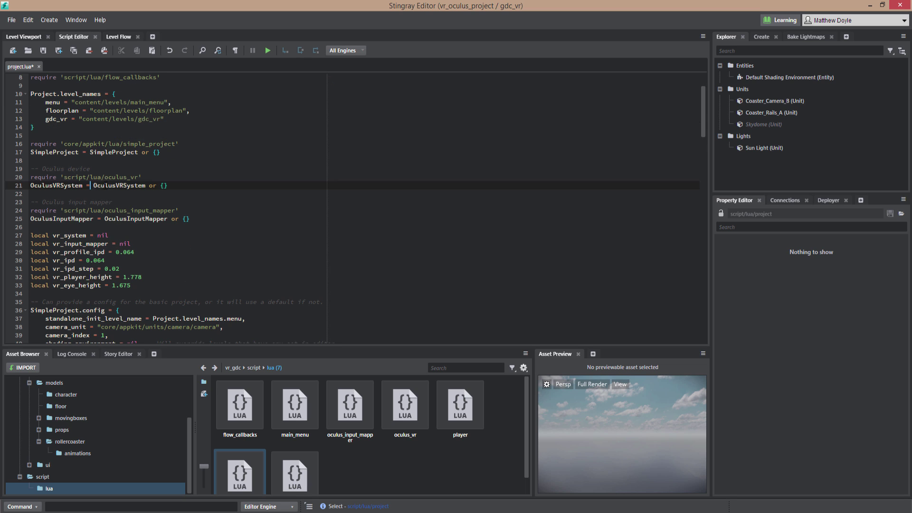
left_click_drag(104, 219, 165, 219)
key("End")
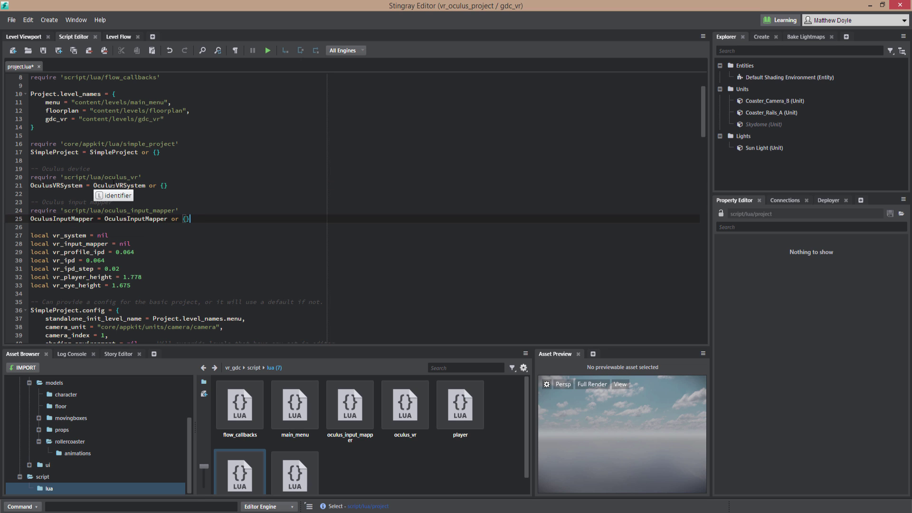
scroll(113, 186, "down", 1)
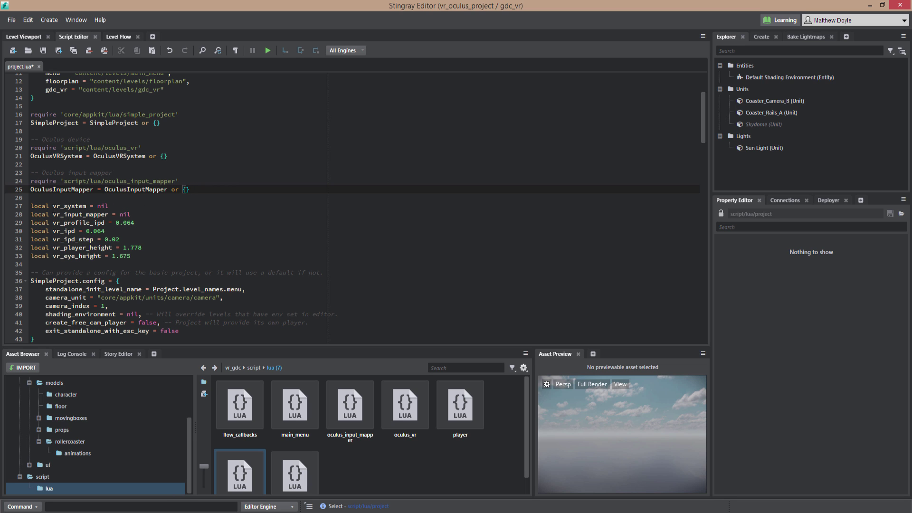
left_click_drag(52, 206, 131, 256)
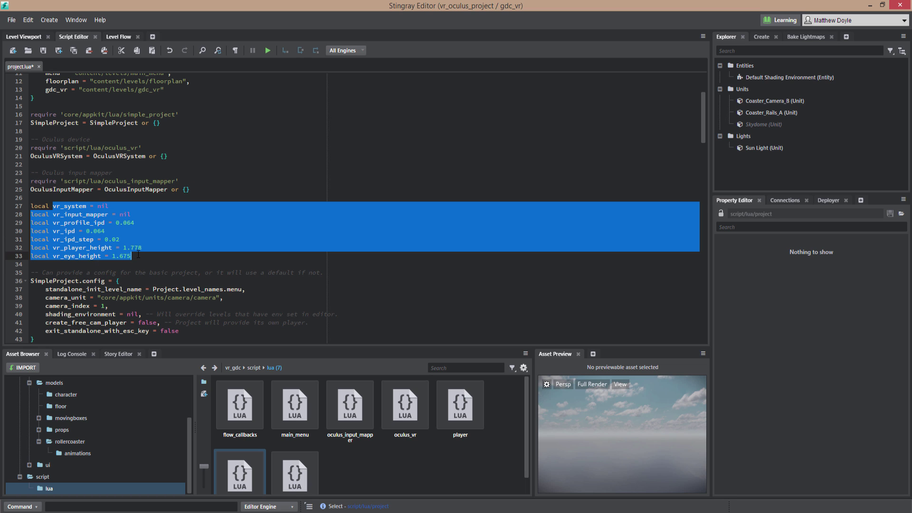
left_click(120, 200)
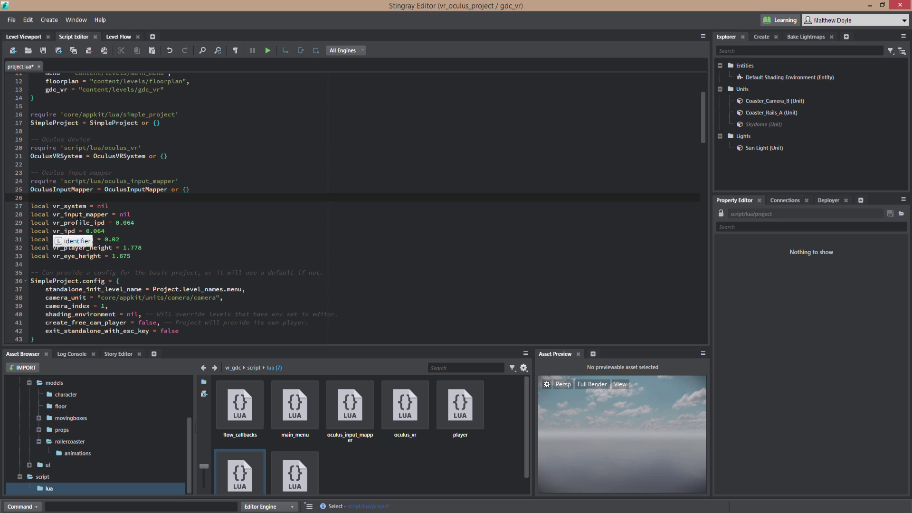
double_click(62, 231)
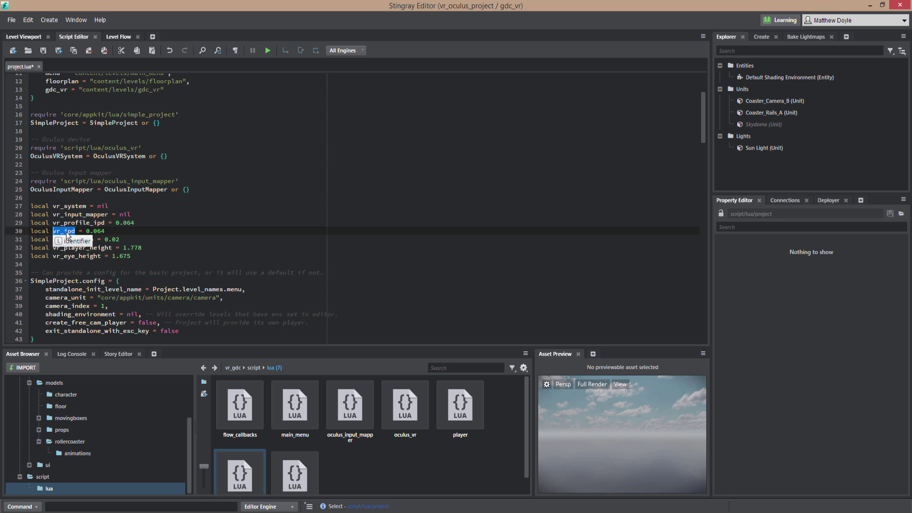
left_click(107, 240)
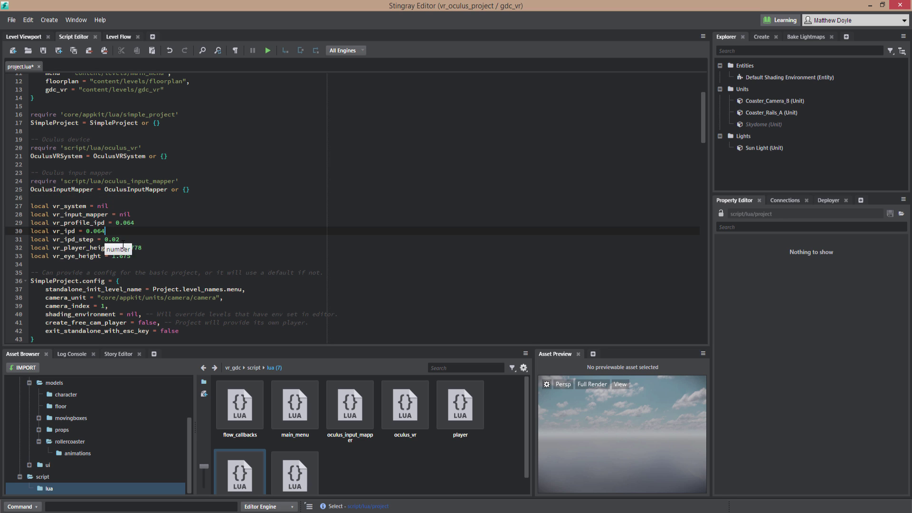
left_click(122, 239)
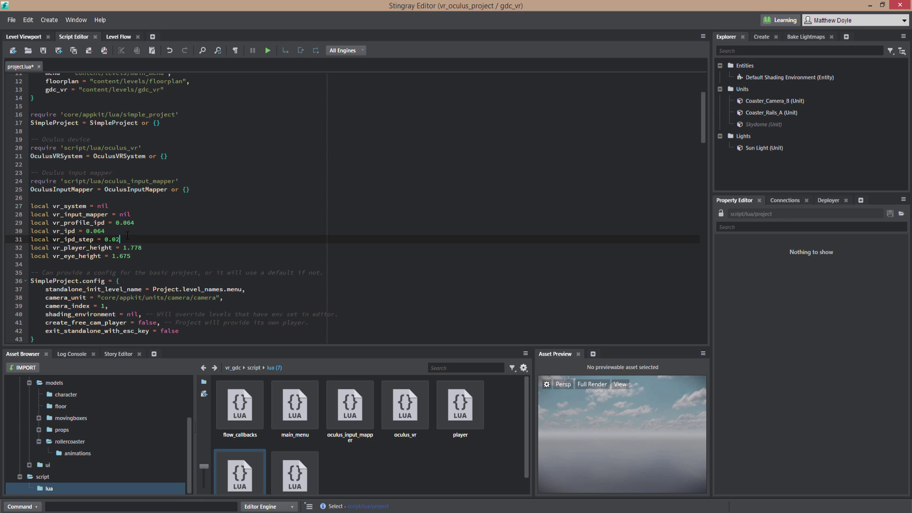
left_click(108, 230)
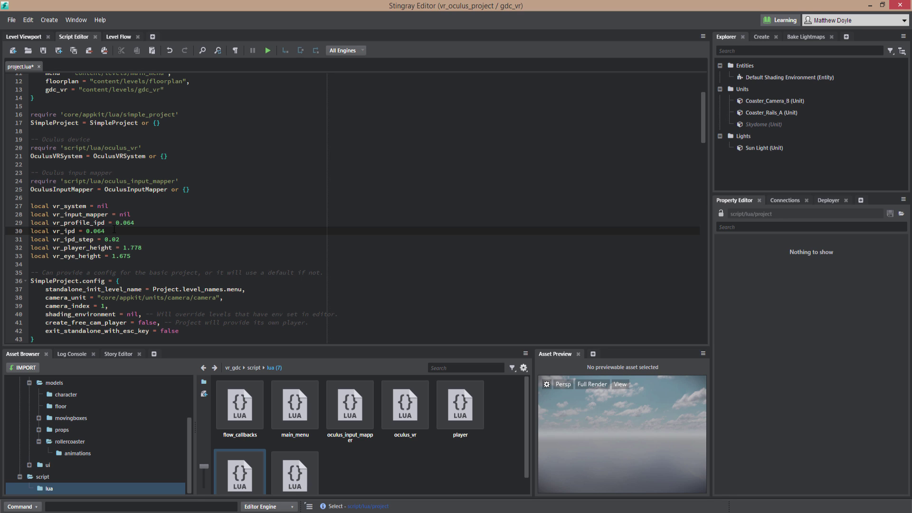
left_click(64, 230)
left_click(84, 256)
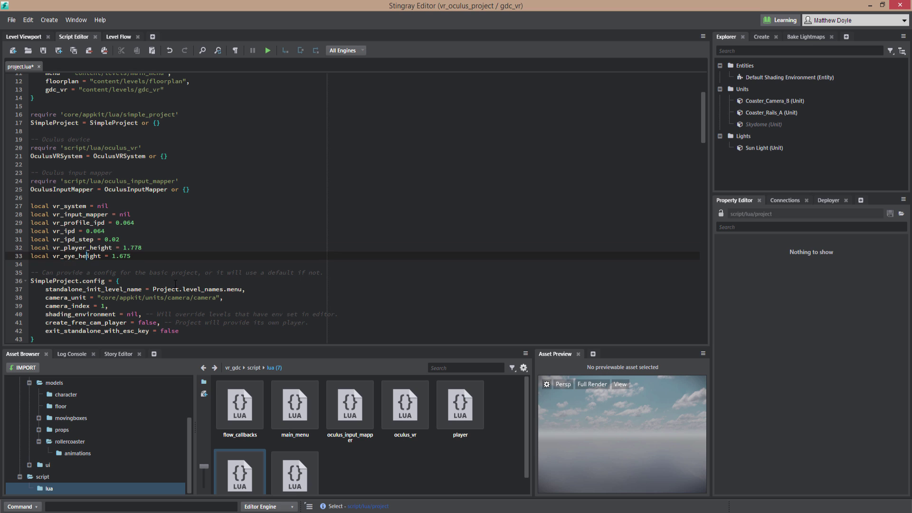
left_click(123, 231)
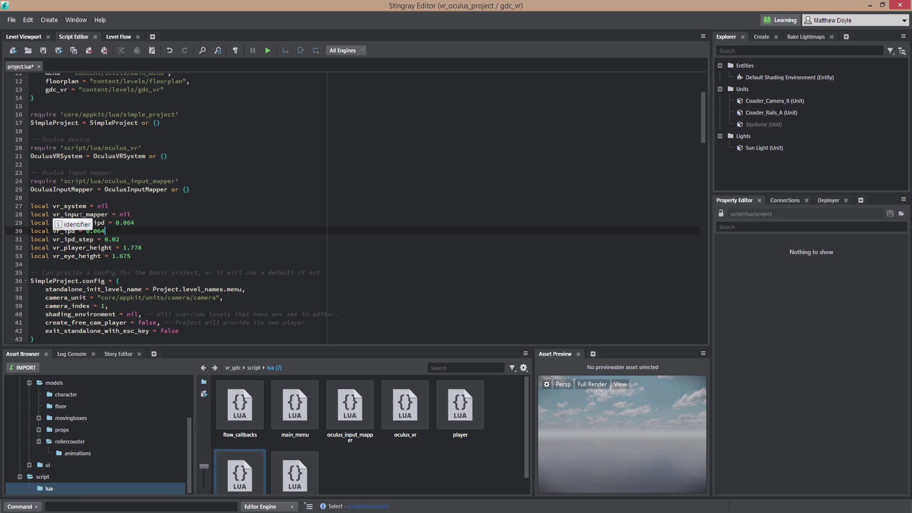
left_click_drag(80, 214, 83, 214)
Set standalone_init_level_name in SimpleProject.config to Project.level_names.gdc_vr and save the script
scroll(296, 245, "down", 2)
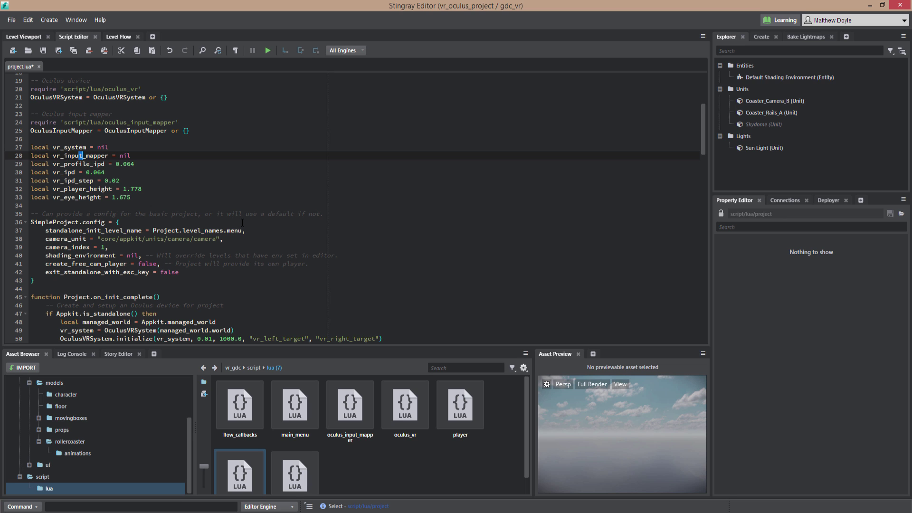
scroll(235, 213, "down", 1)
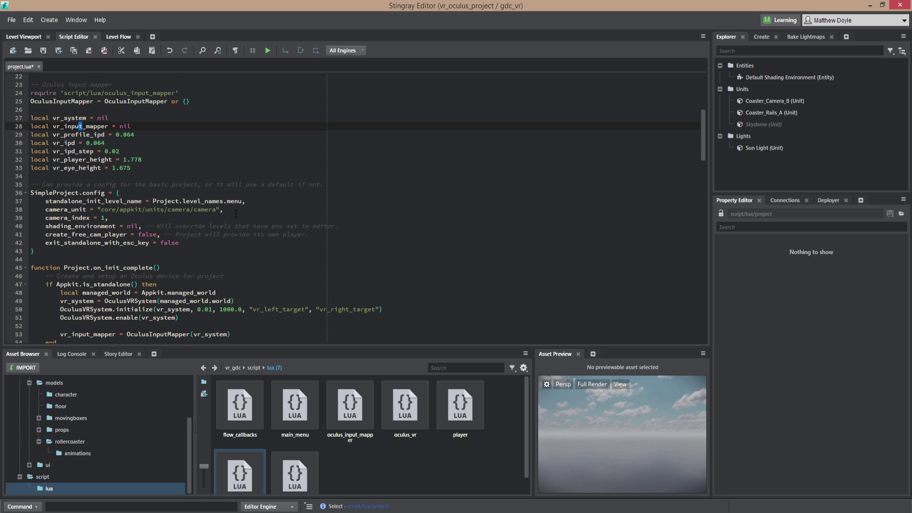
scroll(236, 213, "down", 1)
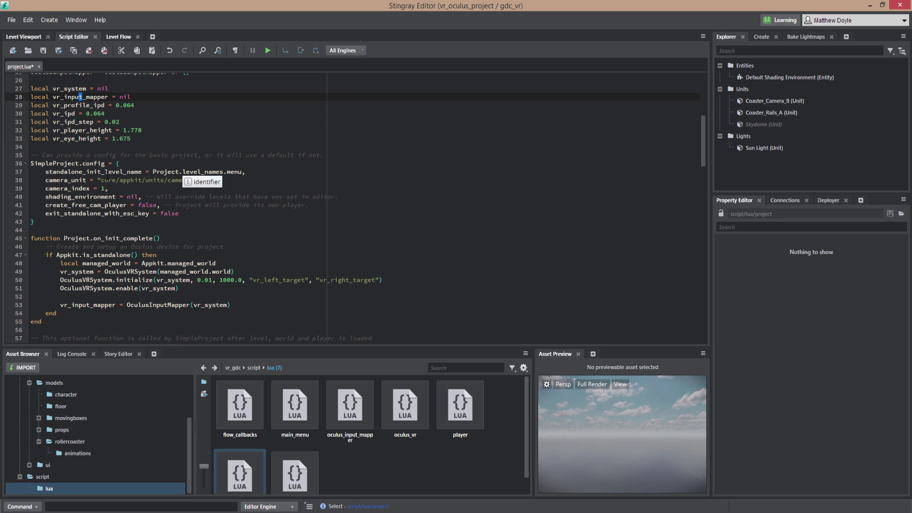
double_click(234, 171)
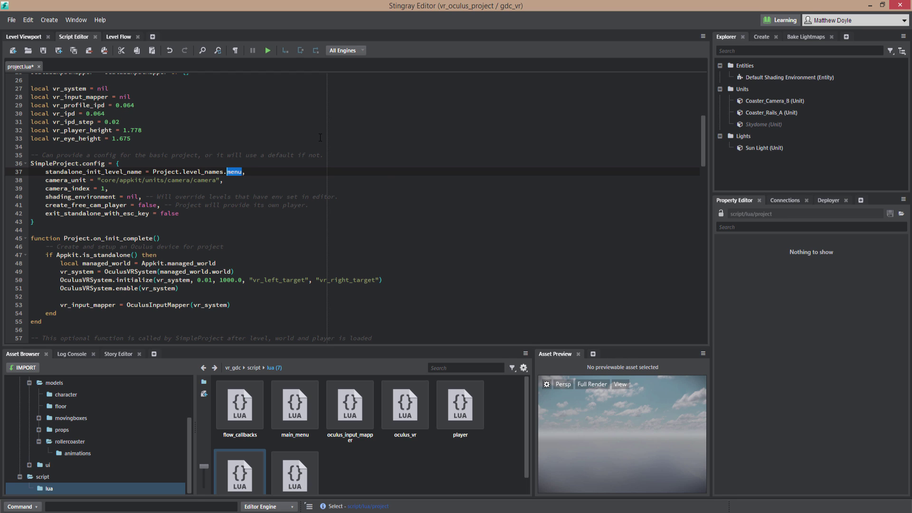
type("gdc_vr")
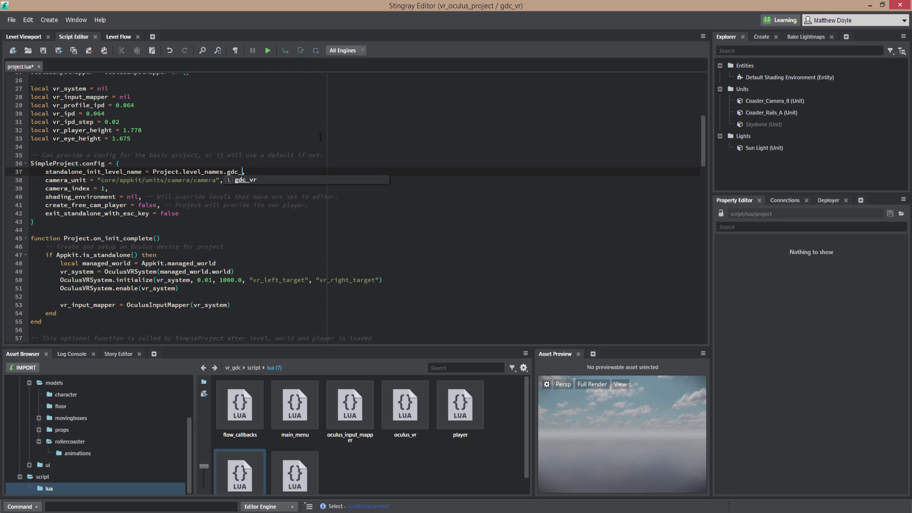
key("ctrl+s")
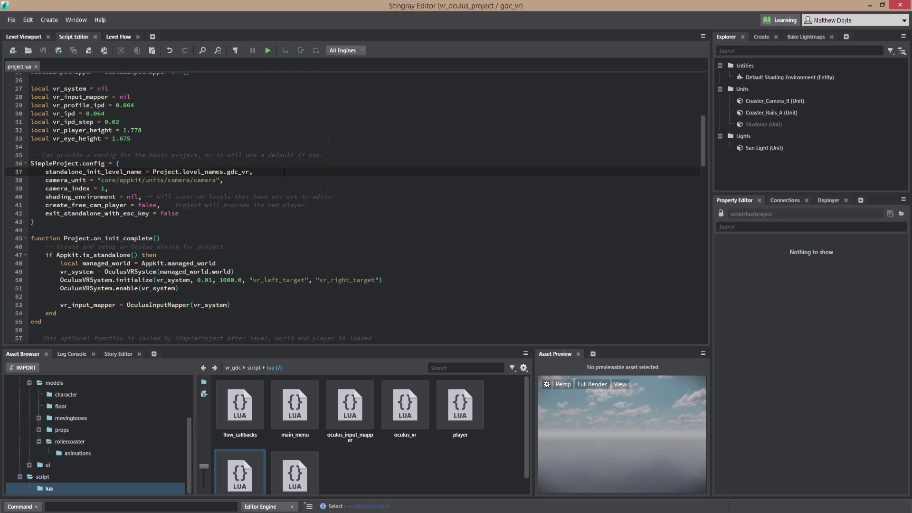
Examine the OculusVRSystem.initialize call and its two numeric arguments in Project.on_init_complete
scroll(244, 197, "down", 1)
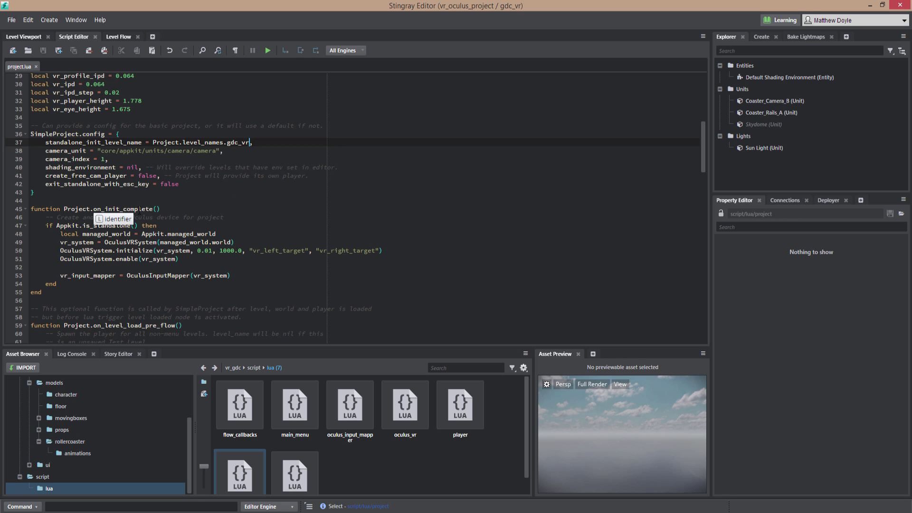
double_click(76, 250)
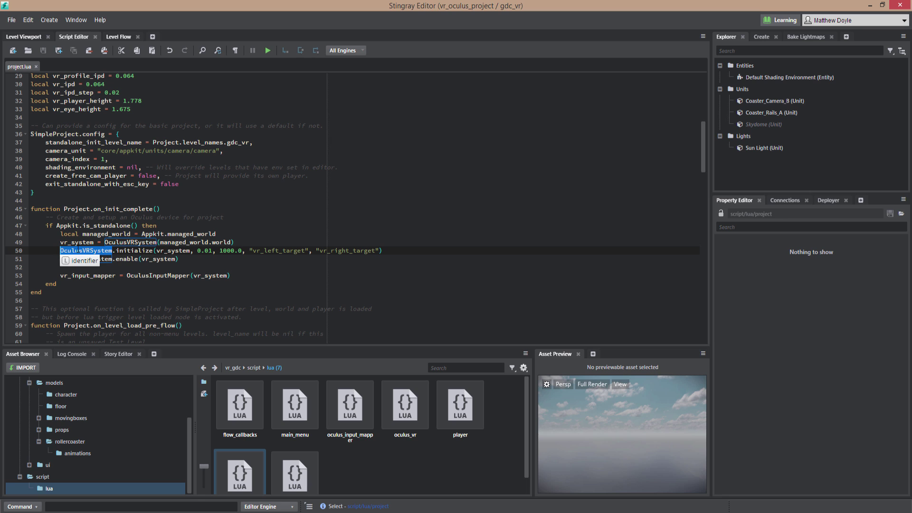
double_click(134, 250)
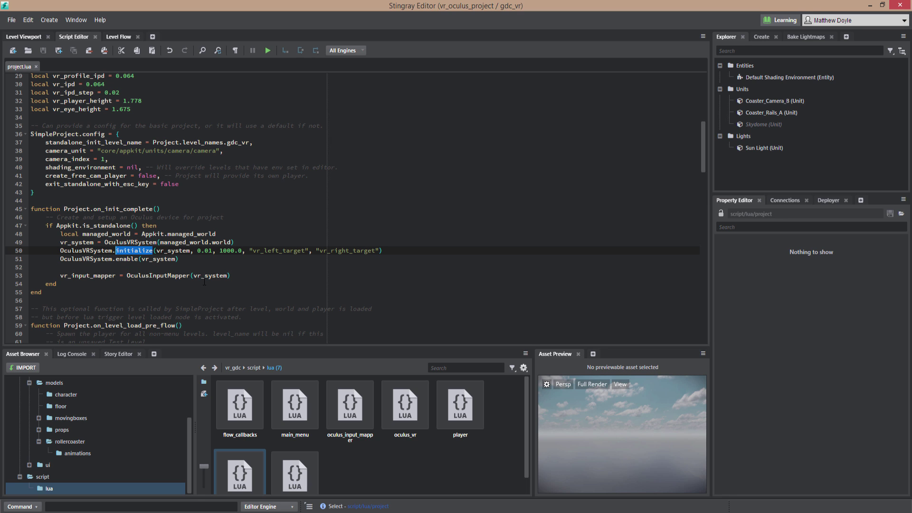
double_click(200, 250)
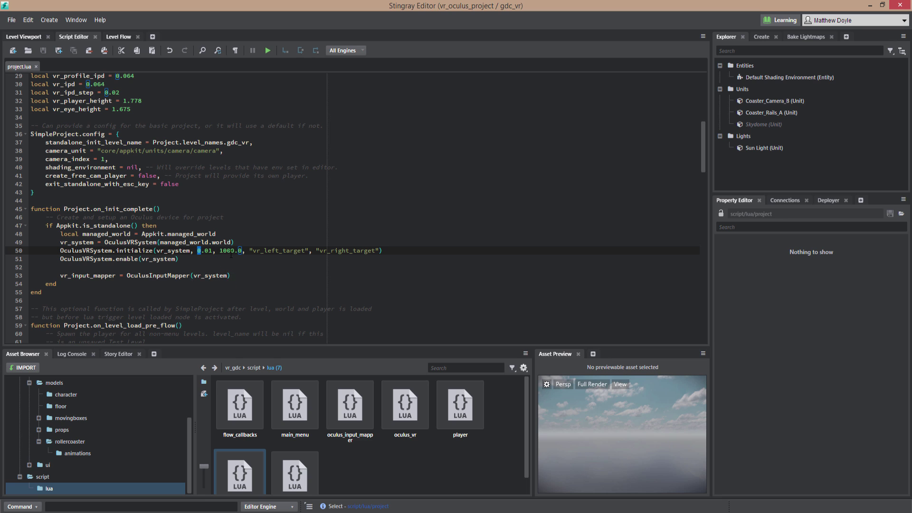
double_click(227, 251)
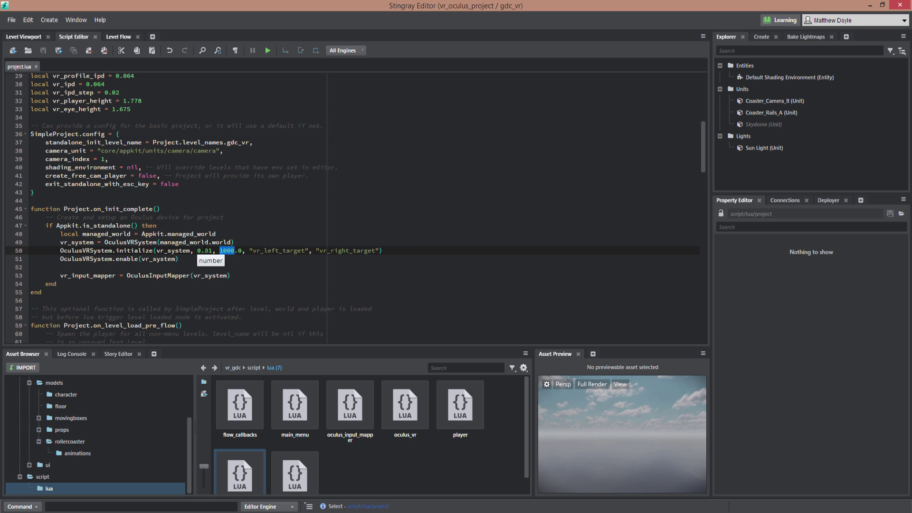
left_click(224, 250)
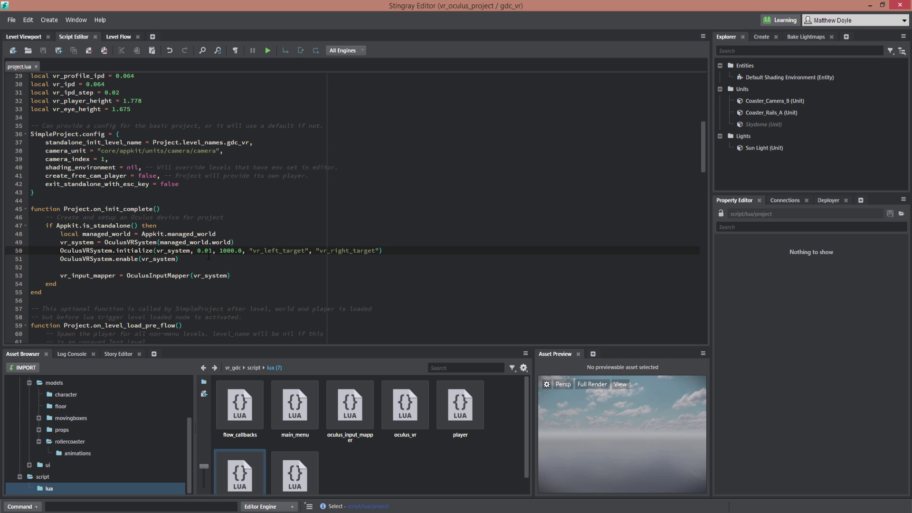
double_click(227, 252)
double_click(207, 251)
left_click(227, 252)
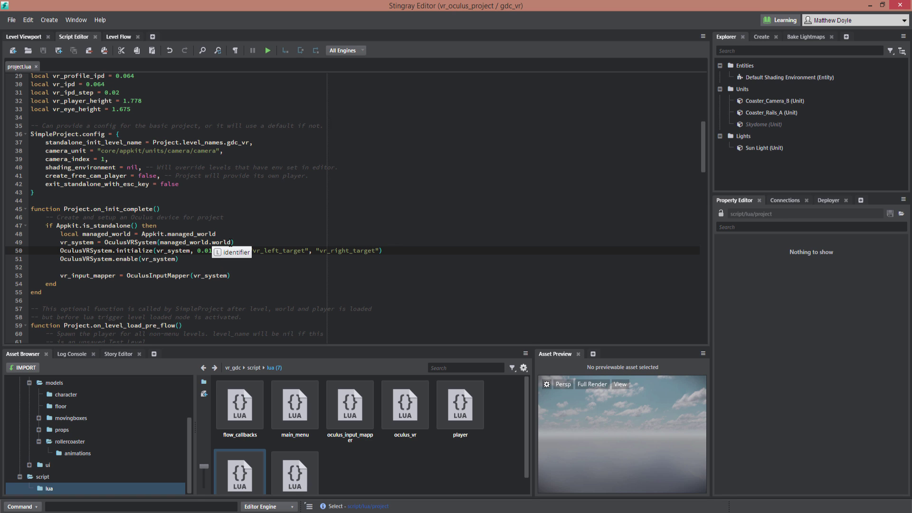
left_click(231, 242)
Set the first numeric argument of OculusVRSystem.initialize to 0.1 and save the script
double_click(208, 250)
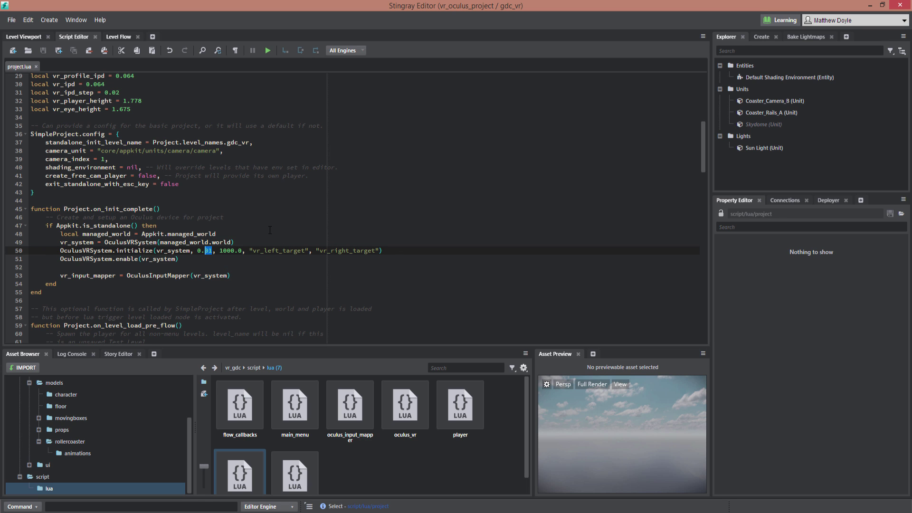
double_click(227, 250)
left_click(227, 252)
key("BackSpace")
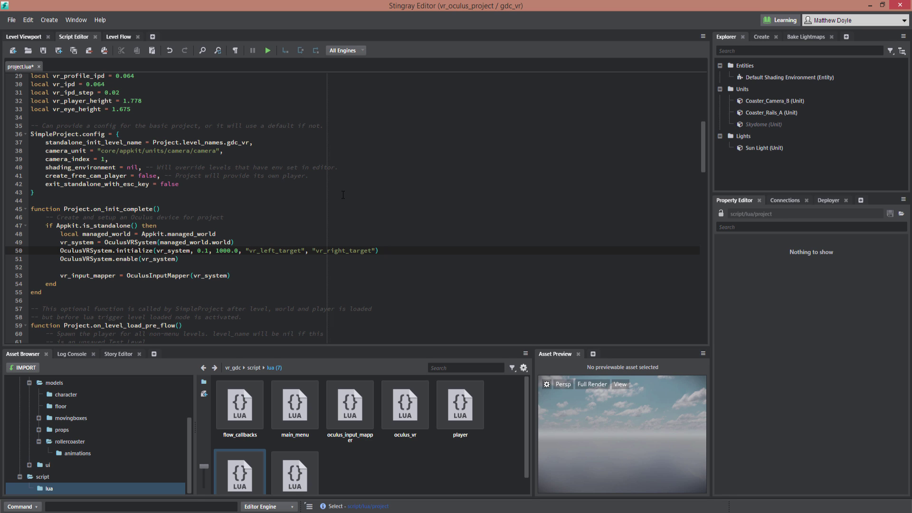
key("ctrl+s")
Run the project from the level viewport, acknowledge the health and safety warning, watch the coaster ride in VR and close the run
left_click(26, 37)
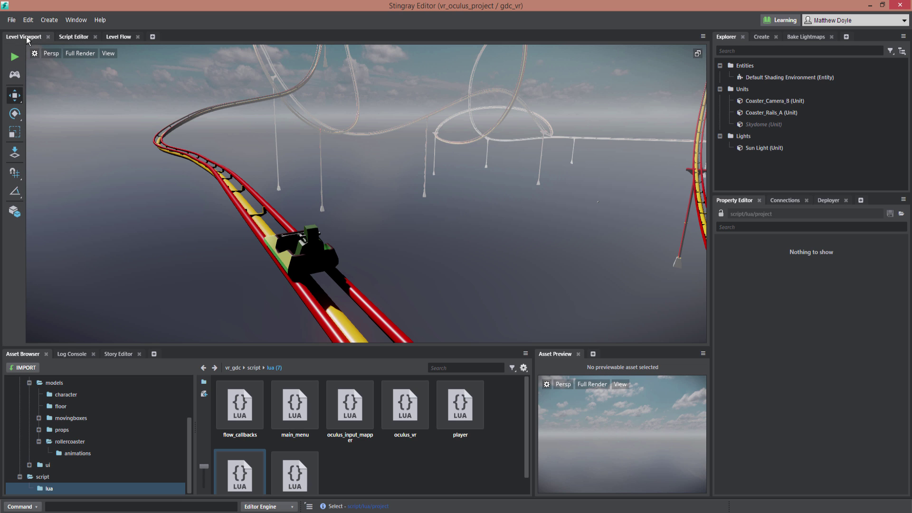
left_click(14, 78)
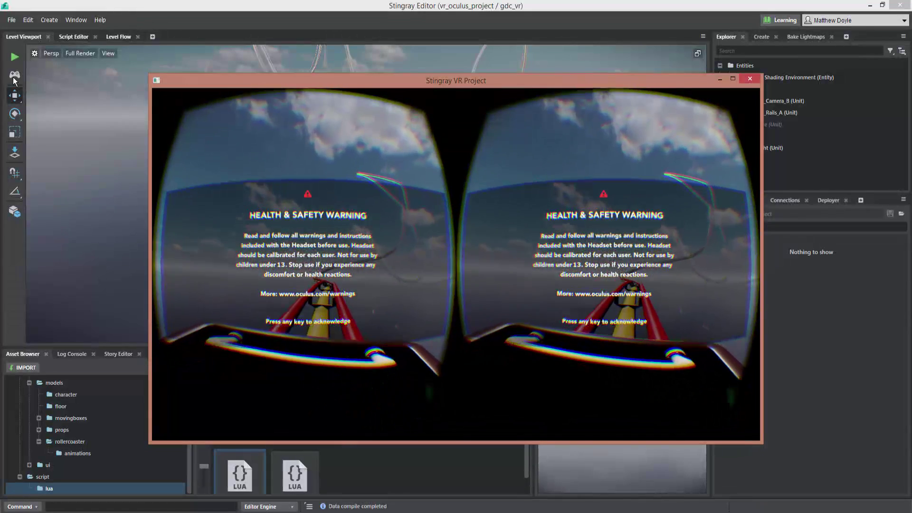
key("space")
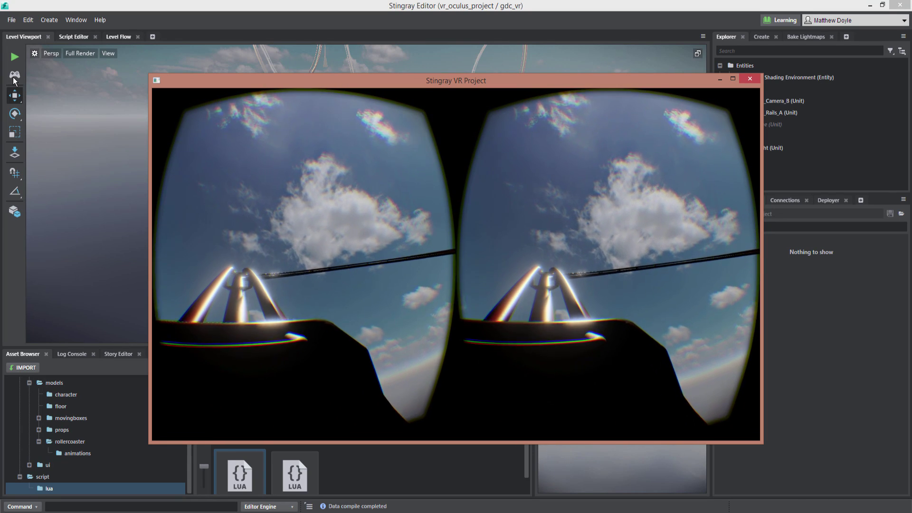
key("Escape")
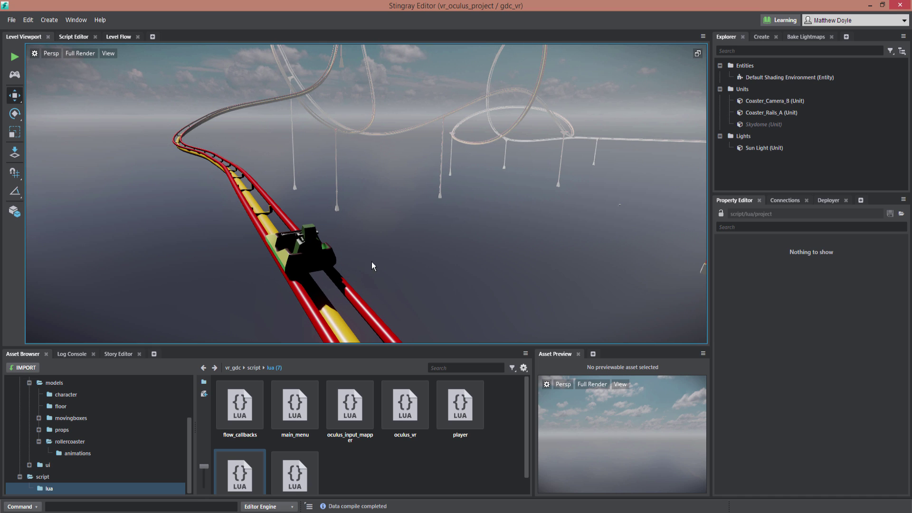
Place a sphere primitive inside the coaster cart near the seat
left_click(320, 246)
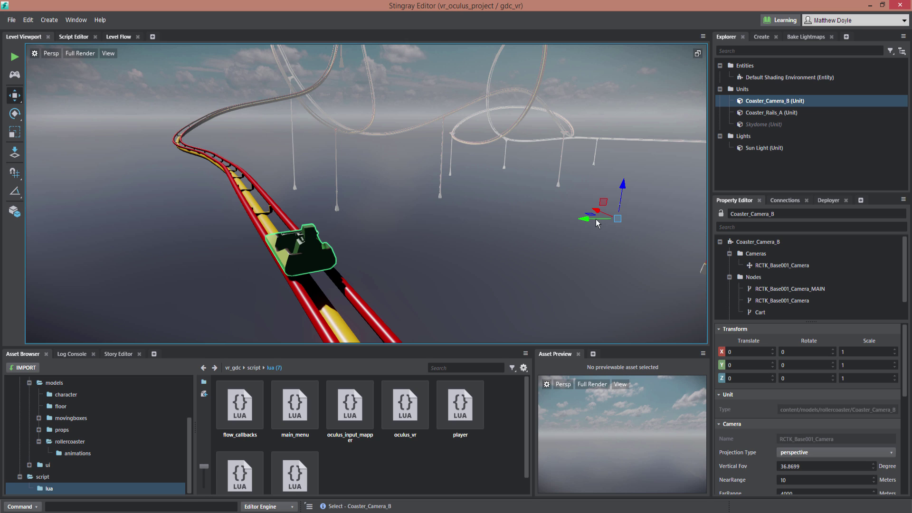
left_click(618, 222)
key("f")
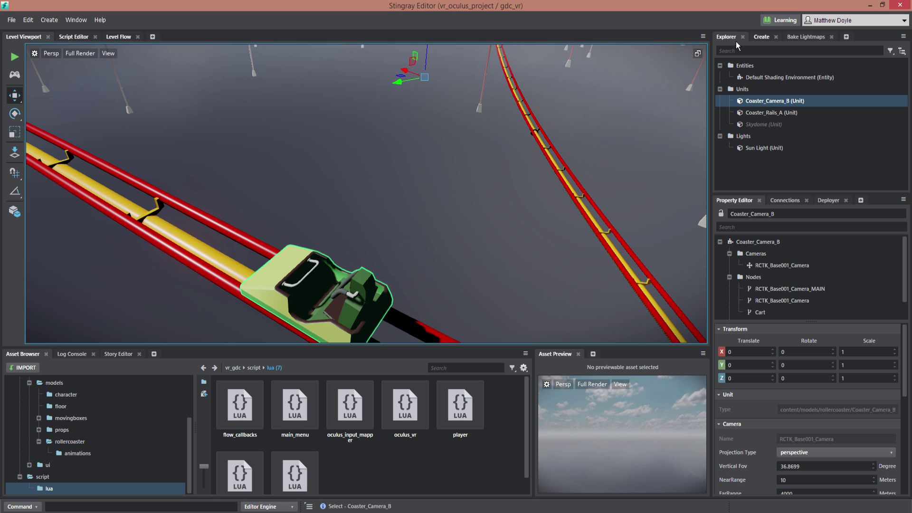
left_click(759, 36)
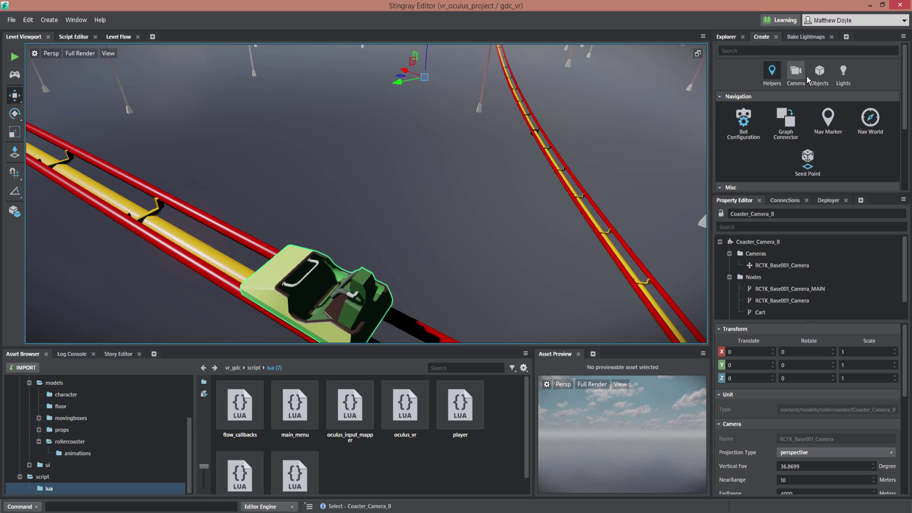
left_click(822, 79)
scroll(762, 141, "down", 1)
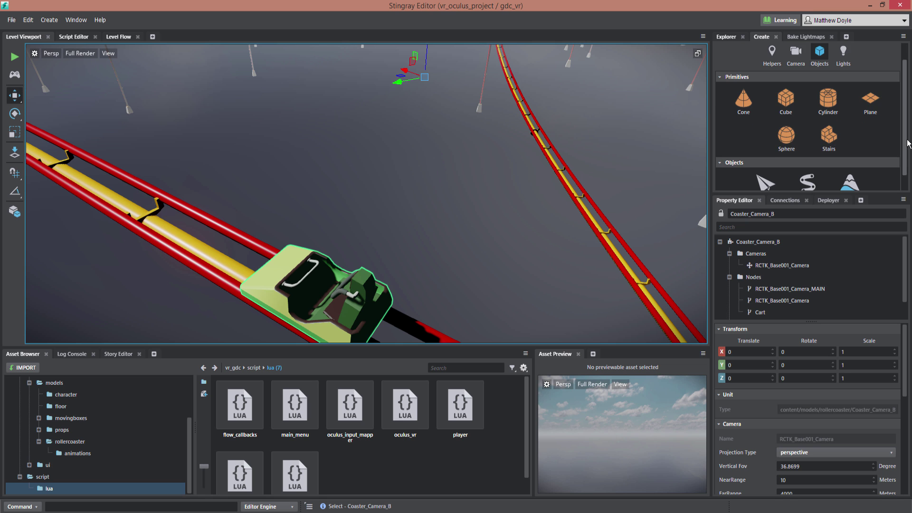
left_click(783, 131)
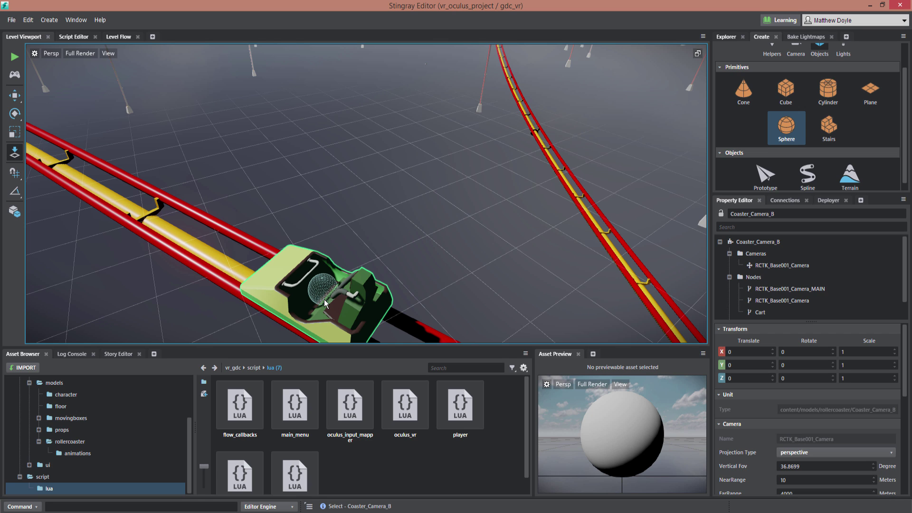
left_click_drag(324, 299, 323, 299)
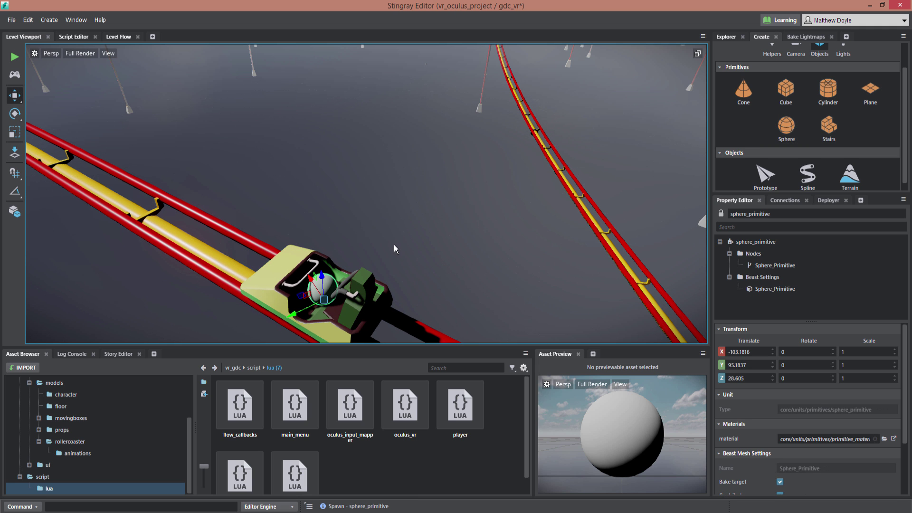
Scale the sphere primitive to 0.25 on the X, Y and Z axes
middle_click_drag(379, 240, 456, 132, "alt")
right_click_drag(401, 135, 500, 235, "alt")
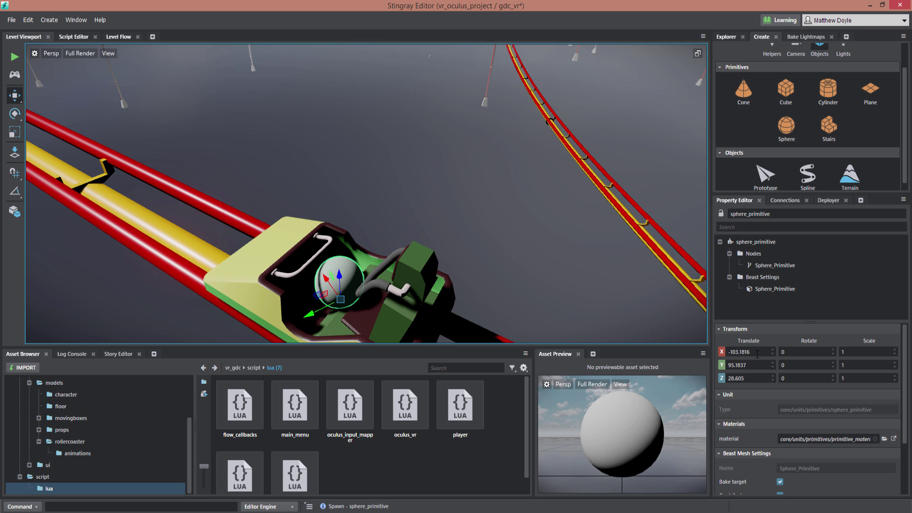
left_click(782, 354)
key("Tab")
type(".25")
key("Tab")
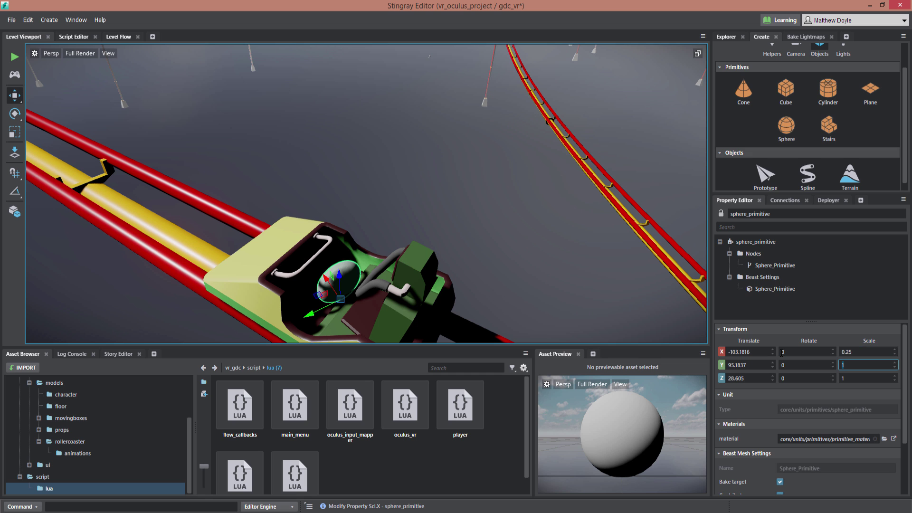
type(".25")
key("Tab")
type(".25")
key("Tab")
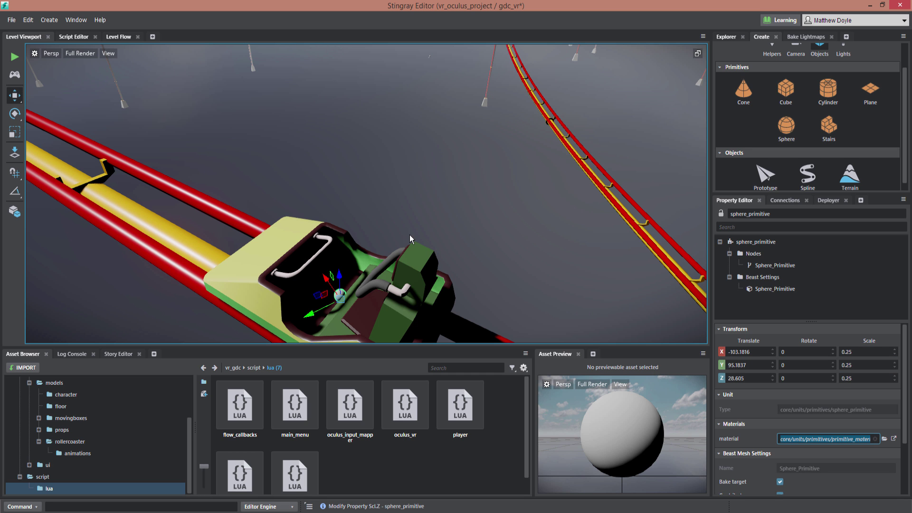
Move the sphere along the X axis to about -104.16, closer to the cart's seat
middle_click_drag(444, 175, 449, 156, "alt")
left_click_drag(449, 157, 314, 198, "alt")
scroll(341, 235, "up", 2)
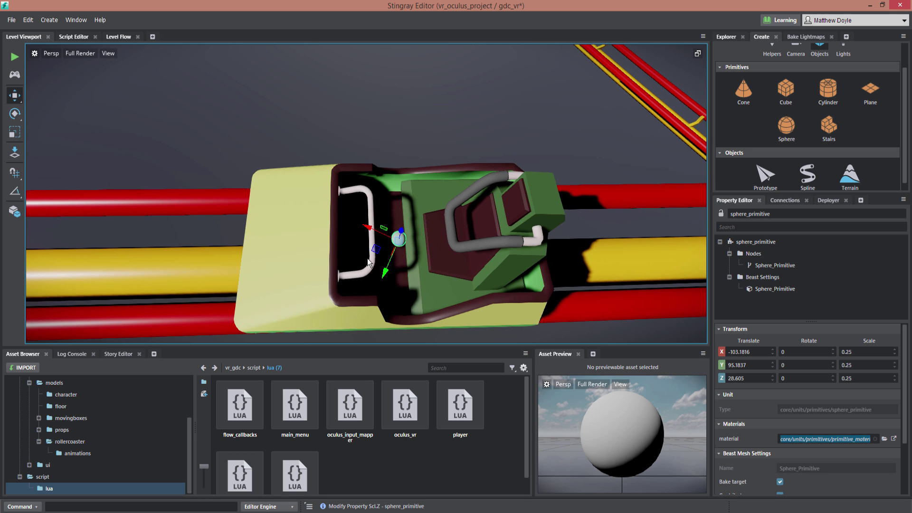
scroll(380, 255, "up", 1)
left_click_drag(406, 249, 434, 255, "alt")
left_click(406, 241)
left_click_drag(582, 141, 389, 190, "alt")
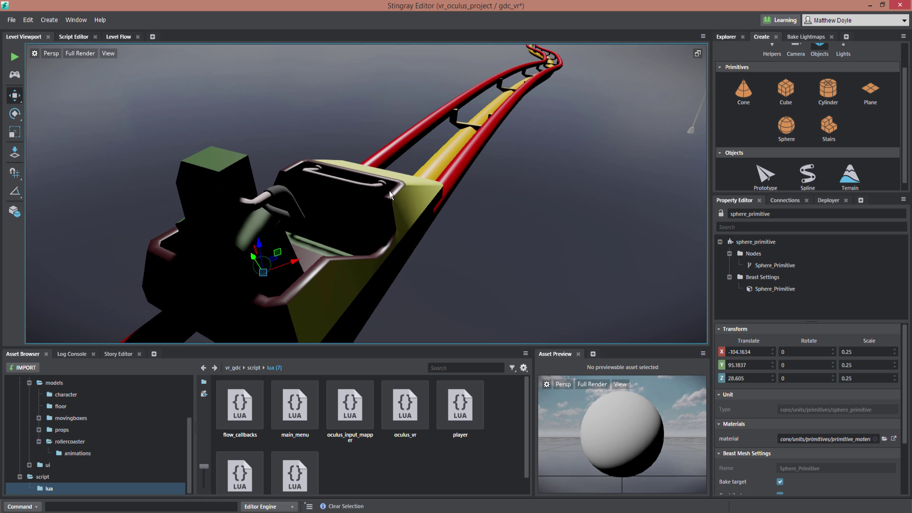
Bring up the level flow graph and rename the sphere unit to playerProxy
left_click(110, 38)
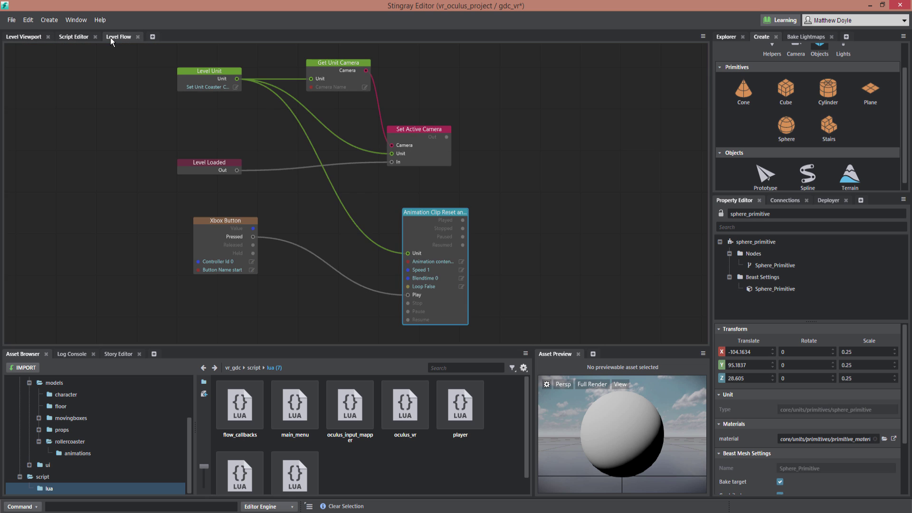
double_click(746, 213)
type("play")
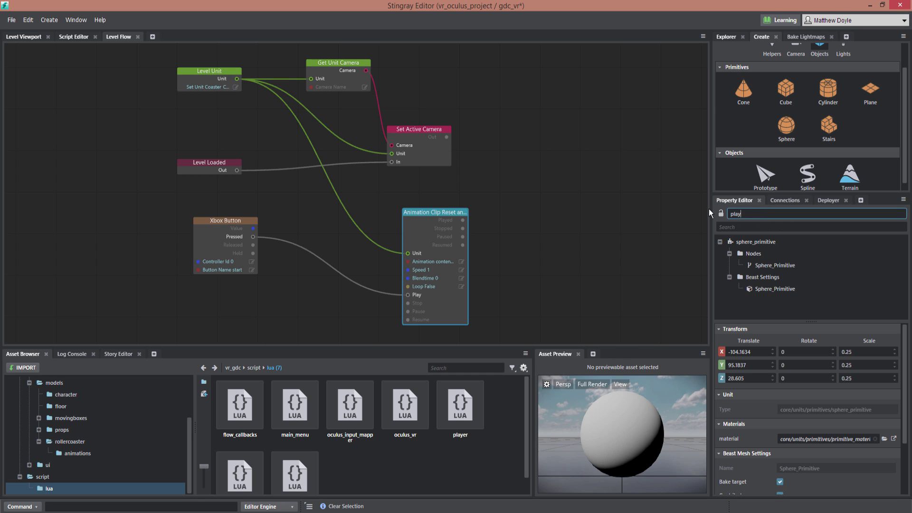
type("erProxy")
key("Return")
Create a Level Unit node for playerProxy in an empty area above the existing flow nodes
middle_click_drag(534, 165, 413, 191)
right_click(426, 104)
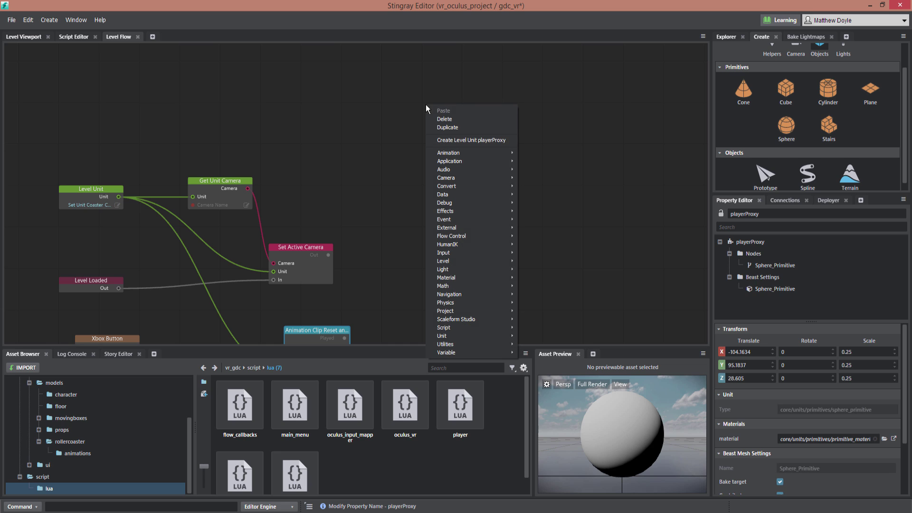
left_click(463, 142)
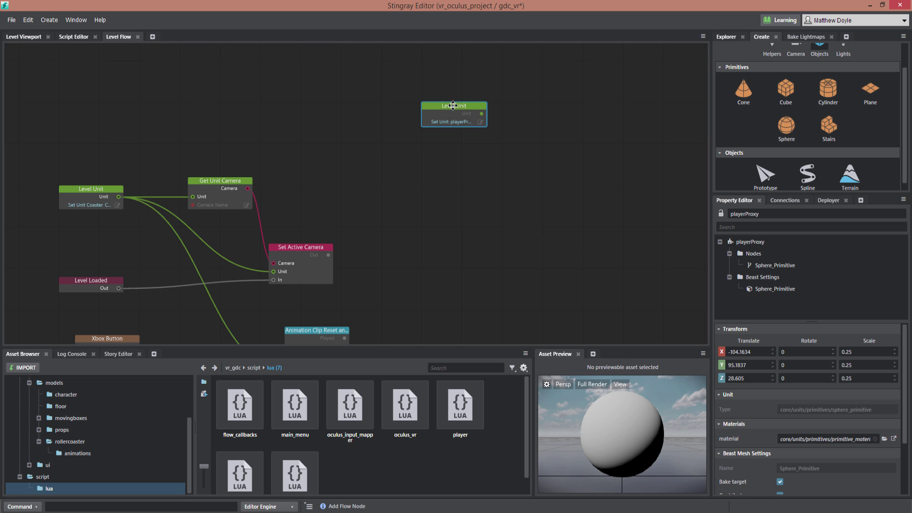
left_click_drag(456, 103, 464, 86)
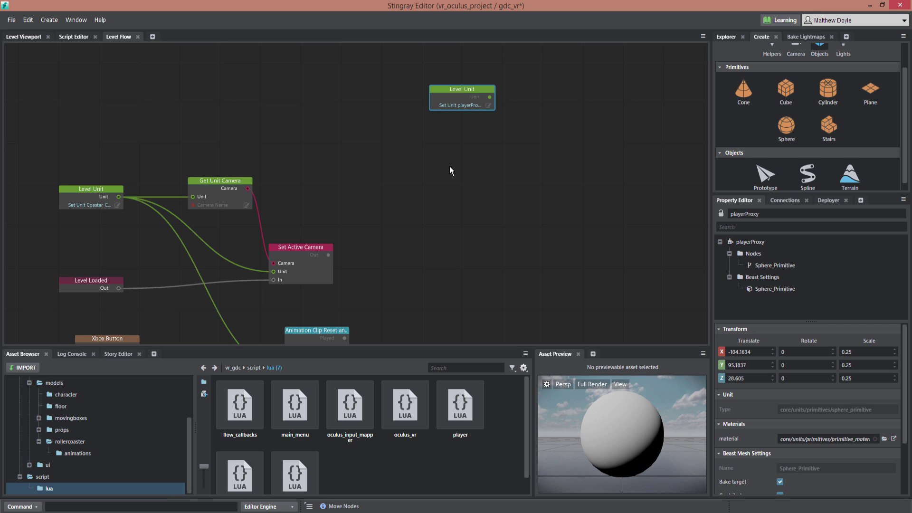
Add a Get Unit Actor node fed by the coaster camera's Level Unit output and place it below the playerProxy node
middle_click_drag(407, 199, 450, 176)
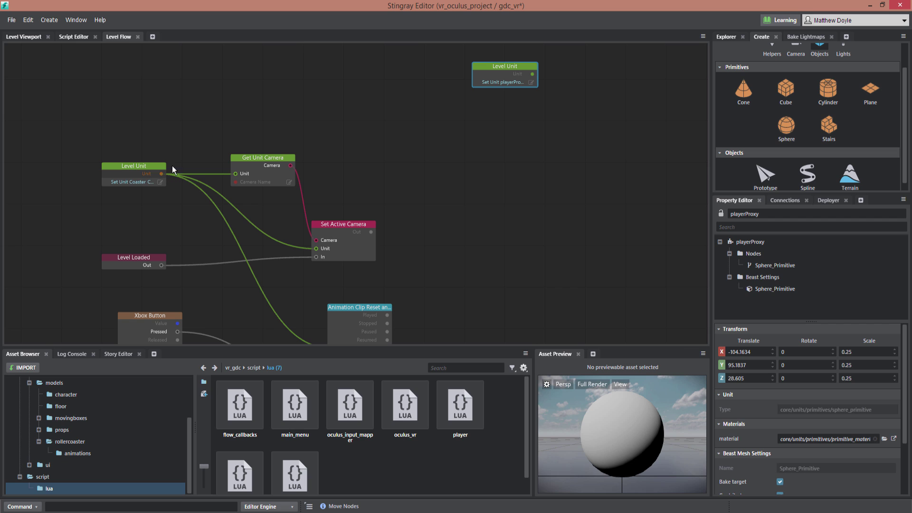
left_click_drag(172, 166, 440, 127)
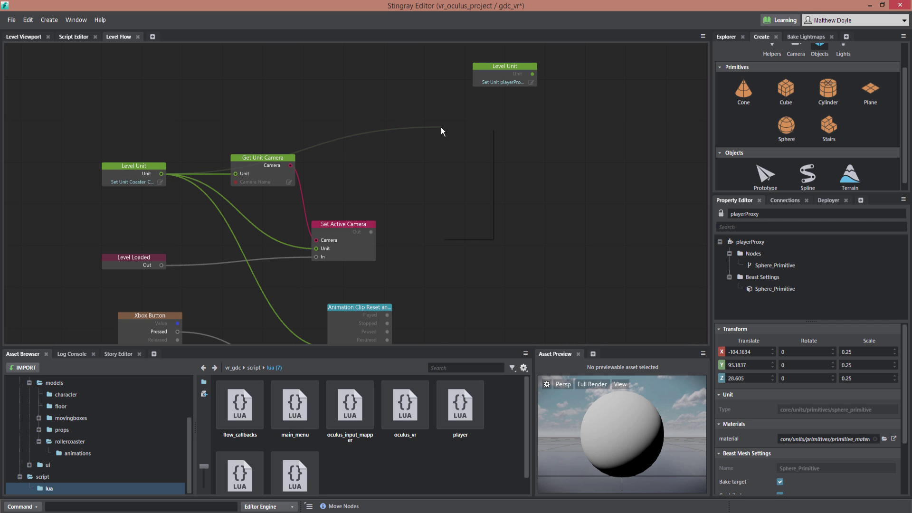
mouse_move(465, 219)
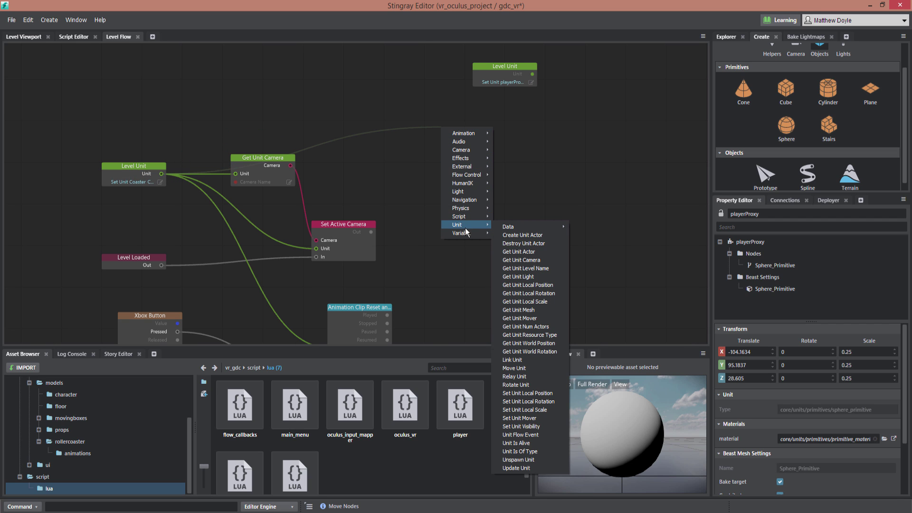
left_click(524, 252)
mouse_move(463, 137)
left_mouse_down()
mouse_move(460, 110)
mouse_move(451, 128)
left_mouse_up()
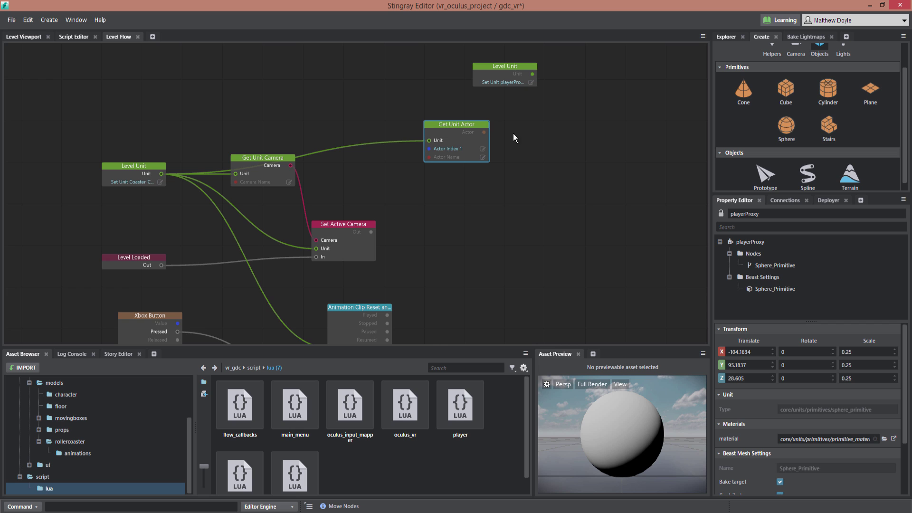
Add a Get Actor Position node connected to the Actor output of Get Unit Actor and place it beside that node
middle_click_drag(513, 138, 440, 163)
middle_click_drag(436, 205, 398, 210)
left_click_drag(357, 169, 420, 175)
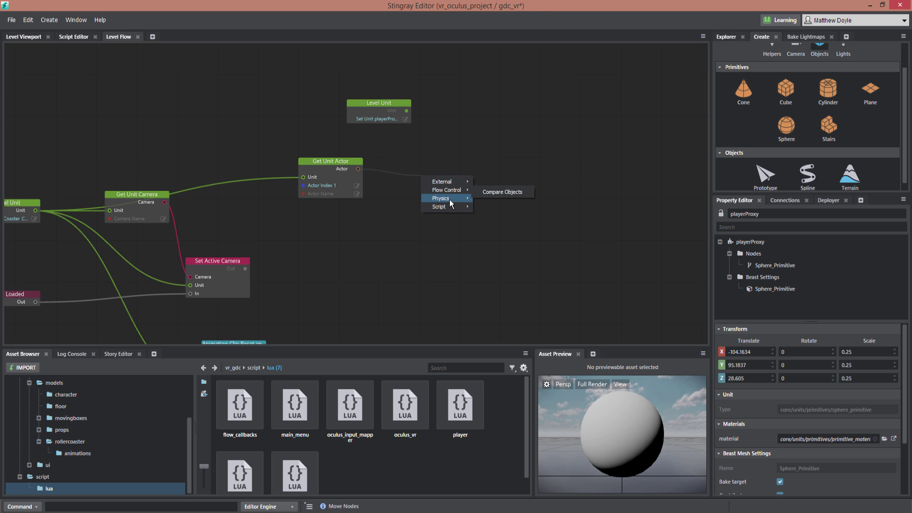
mouse_move(451, 202)
mouse_move(489, 200)
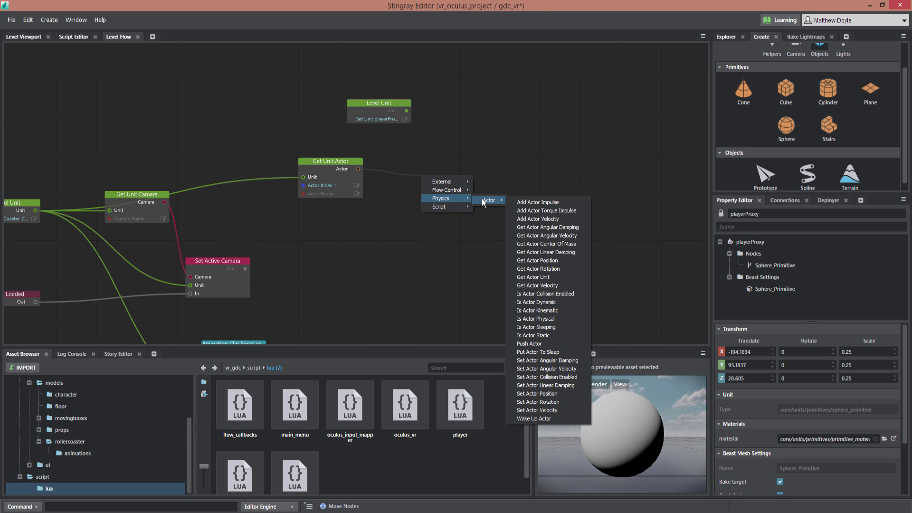
left_click(543, 261)
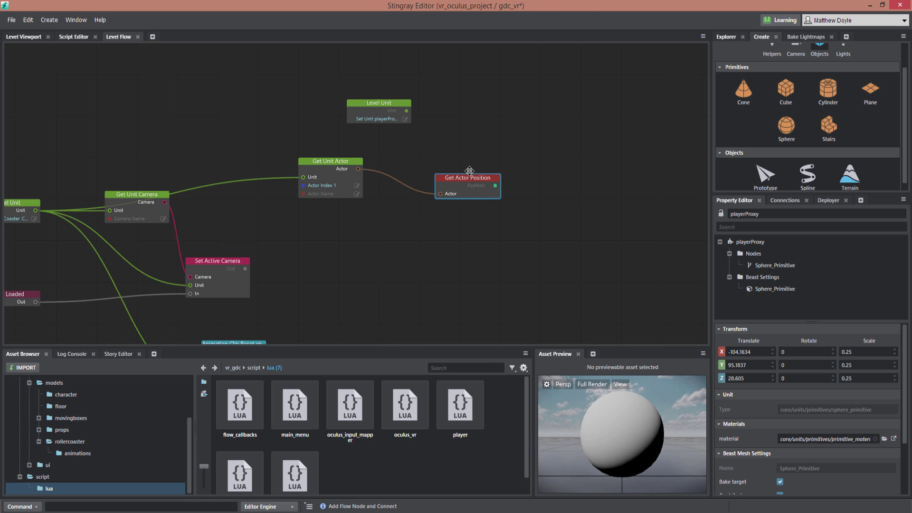
mouse_move(452, 178)
left_mouse_down()
mouse_move(452, 169)
mouse_move(452, 177)
left_mouse_up()
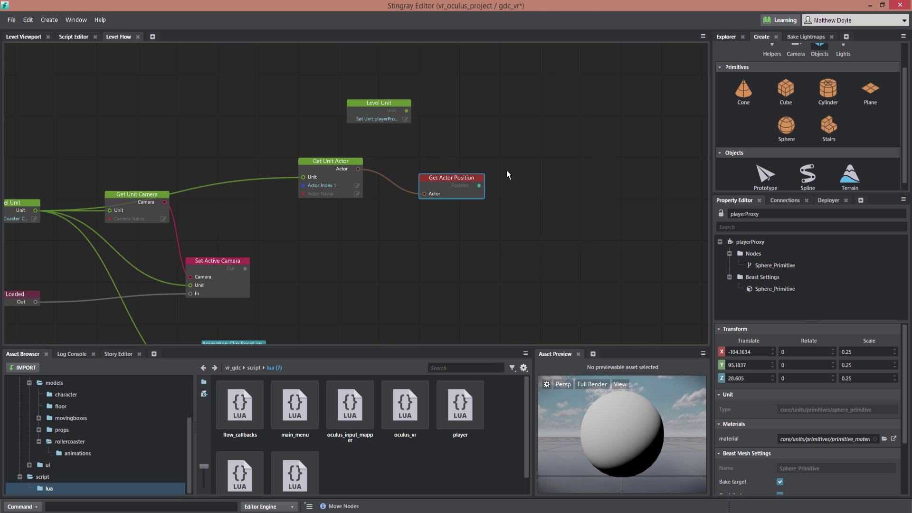
Add a Set Unit Local Position node for the playerProxy Level Unit and wire Get Actor Position's output into its Position input
middle_click_drag(507, 154, 436, 166)
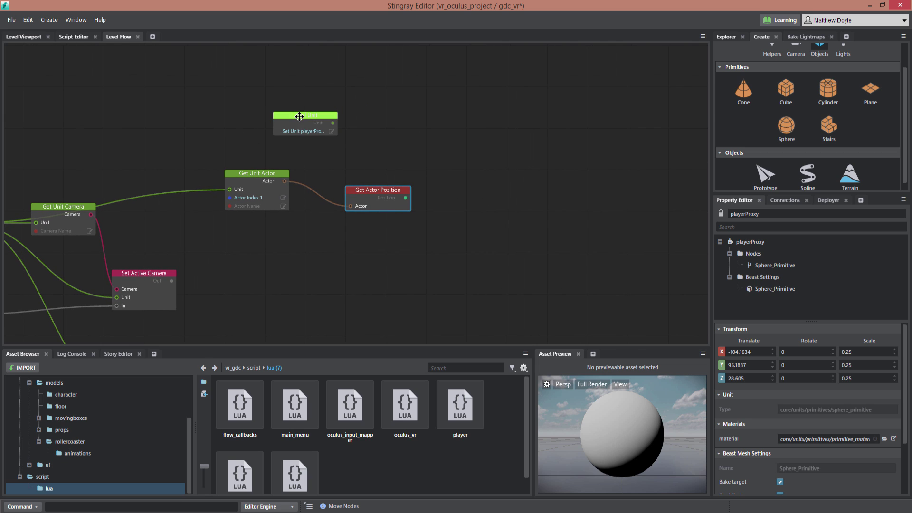
left_click_drag(302, 115, 374, 123)
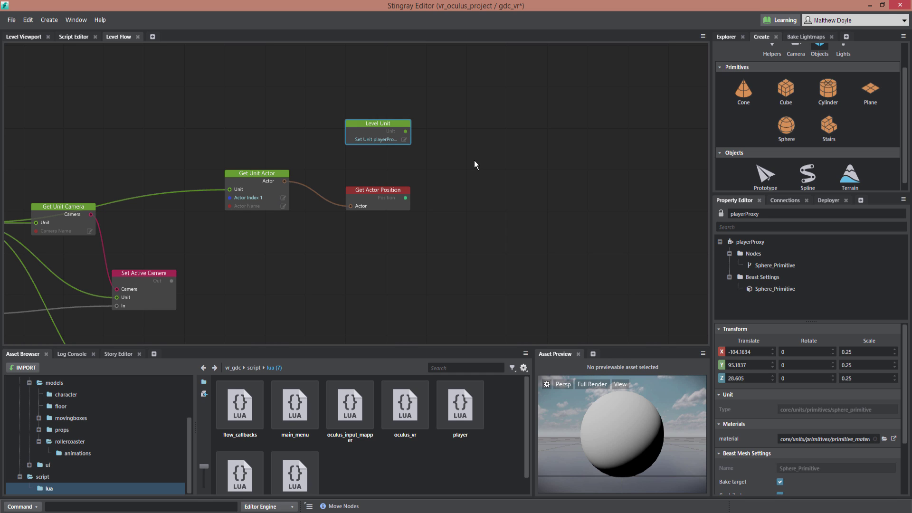
left_click_drag(405, 131, 466, 179)
mouse_move(489, 276)
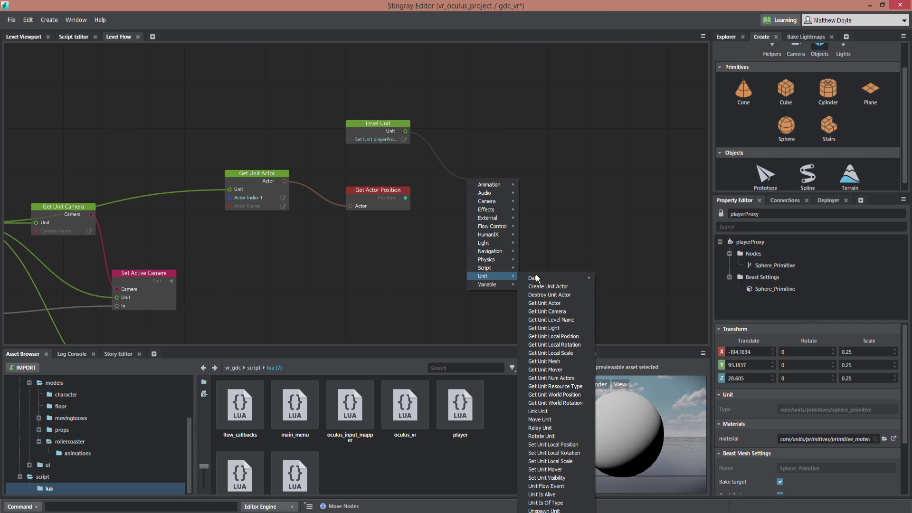
left_click(569, 445)
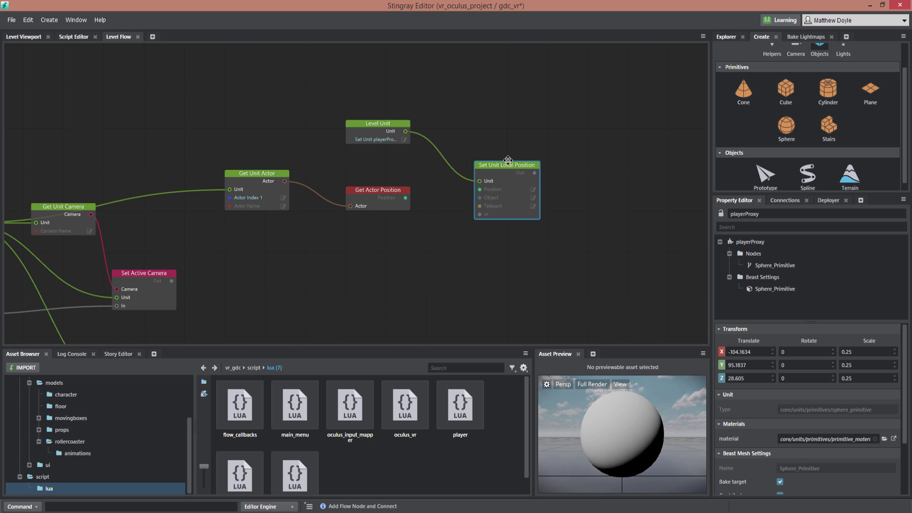
left_click(508, 160)
left_click_drag(405, 198, 494, 183)
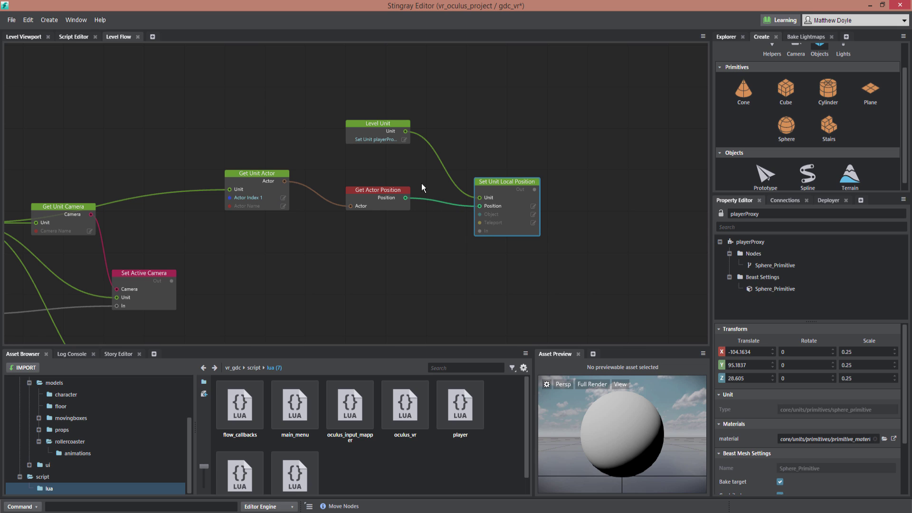
Trigger Set Unit Local Position from a new Level Update event node and align that node beneath Get Actor Position
left_click_drag(480, 231, 397, 235)
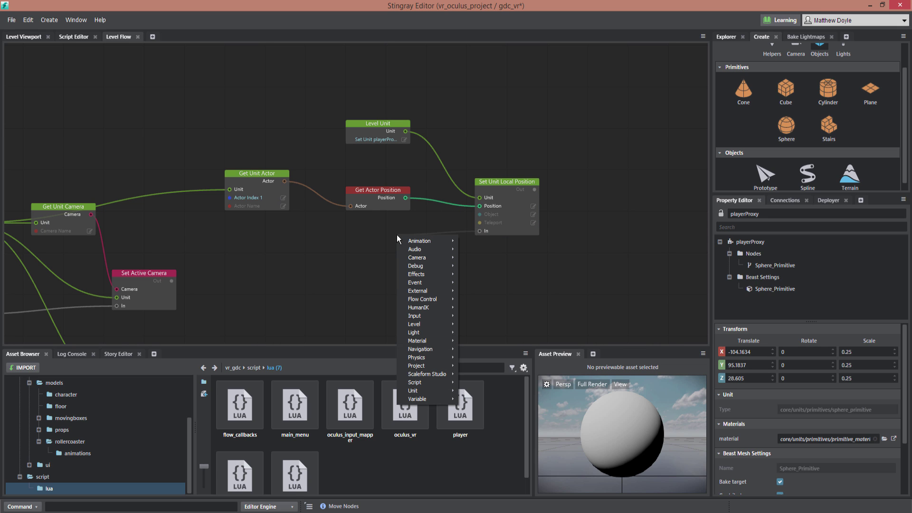
mouse_move(448, 283)
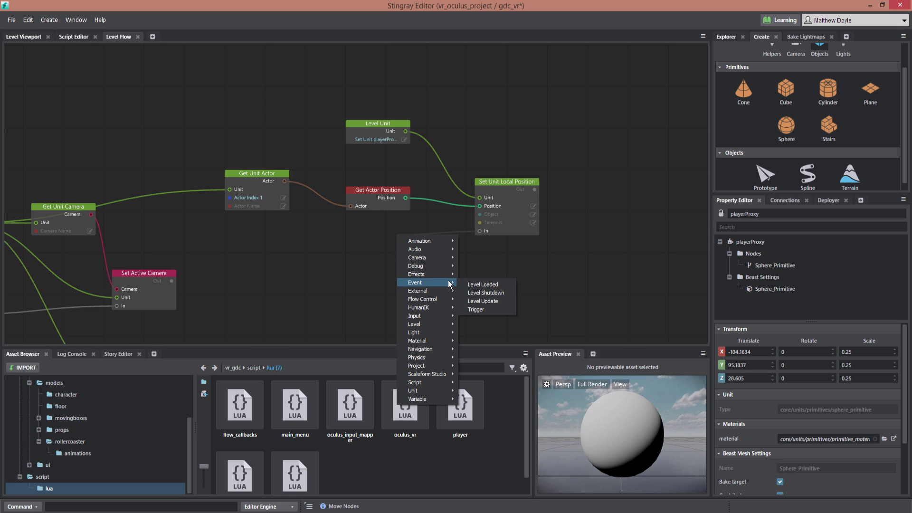
left_click(483, 301)
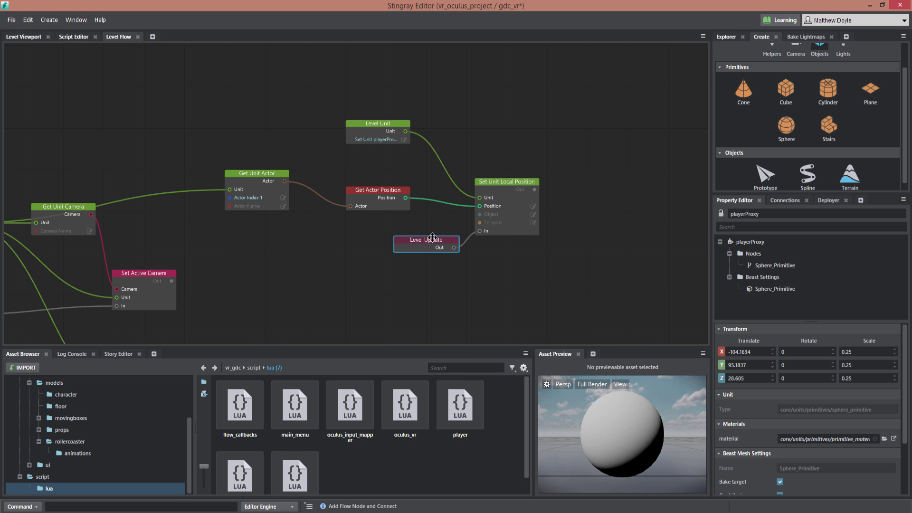
left_click_drag(432, 237, 392, 237)
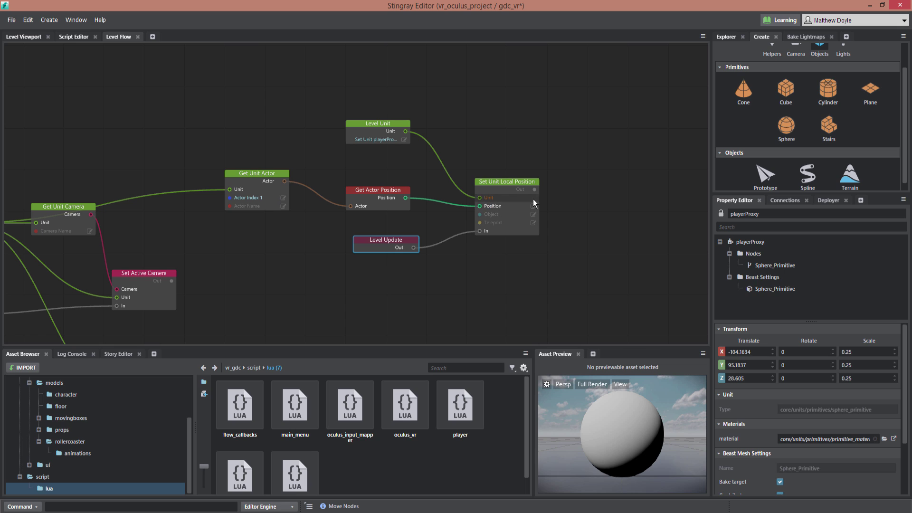
left_click(508, 180)
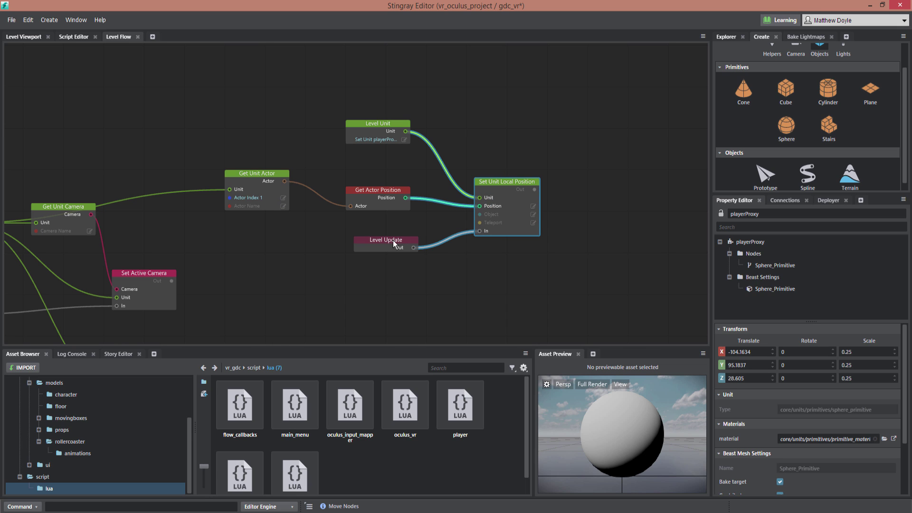
left_click_drag(392, 240, 384, 249)
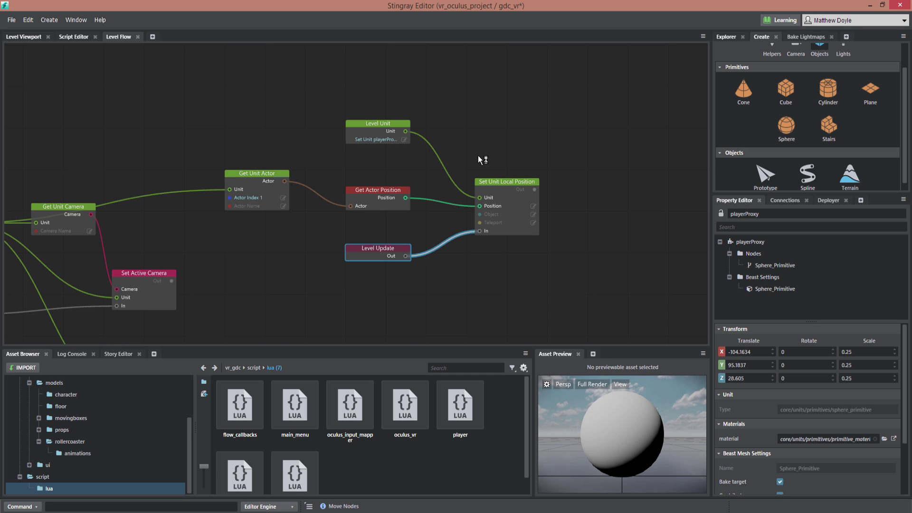
Add a Wwise Move Listener To Unit node triggered by Set Unit Local Position's Out and place it beside that node
left_click_drag(508, 185, 500, 168)
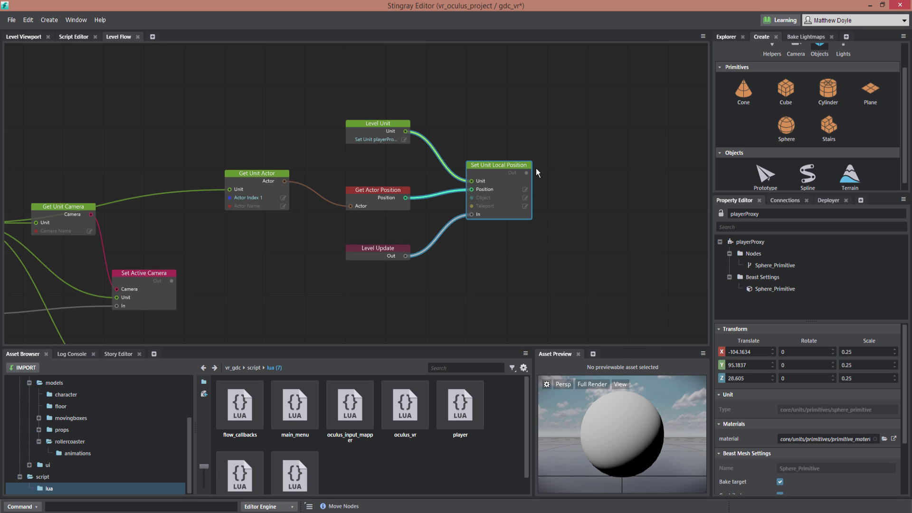
left_click_drag(527, 173, 591, 164)
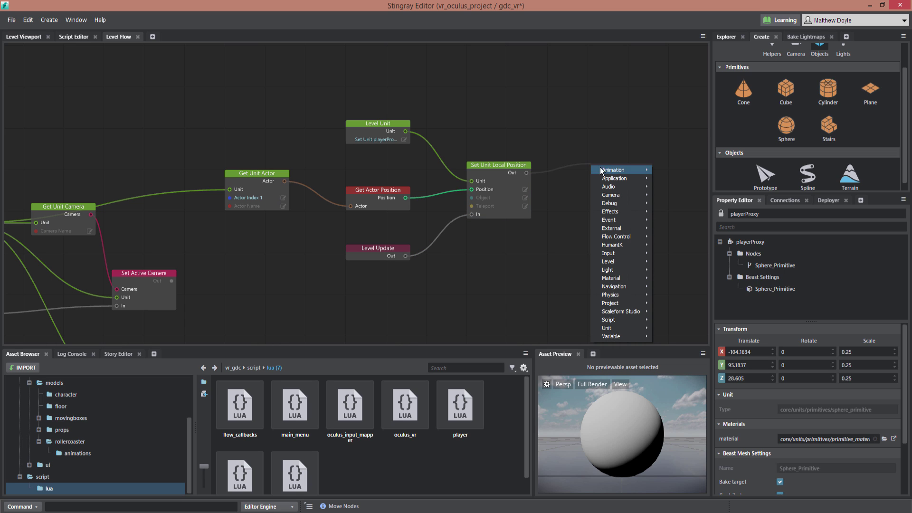
mouse_move(611, 186)
mouse_move(663, 187)
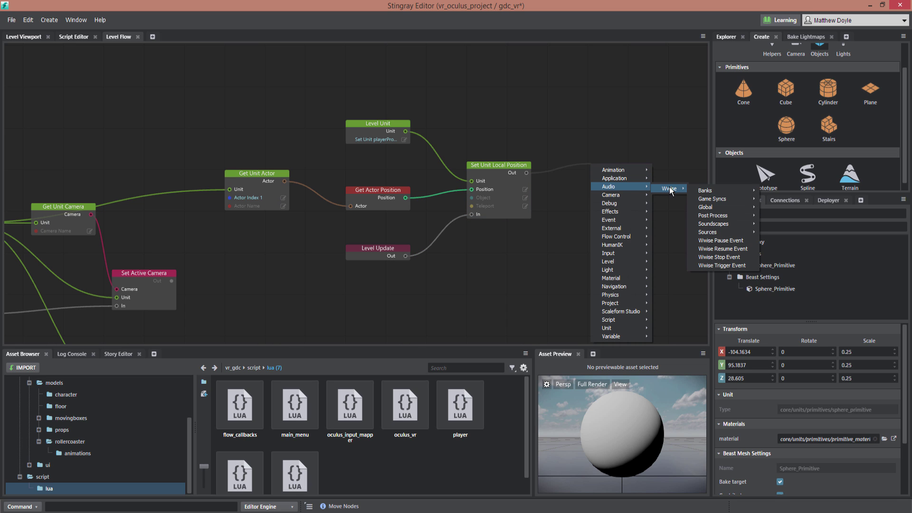
mouse_move(706, 208)
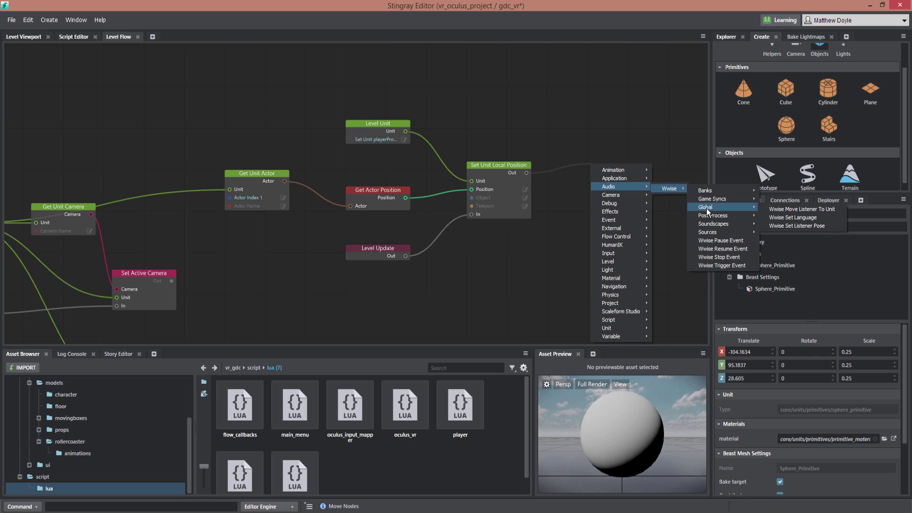
left_click(801, 209)
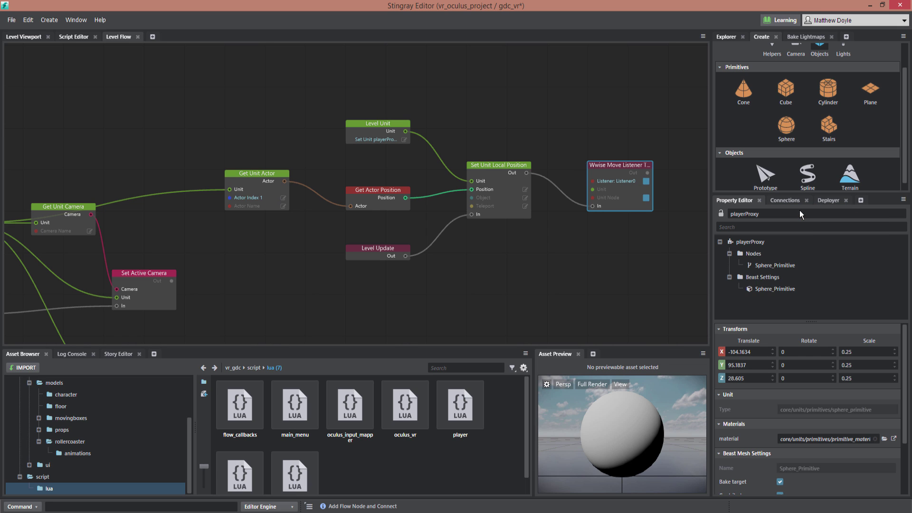
left_click(600, 162)
left_click_drag(618, 165, 620, 153)
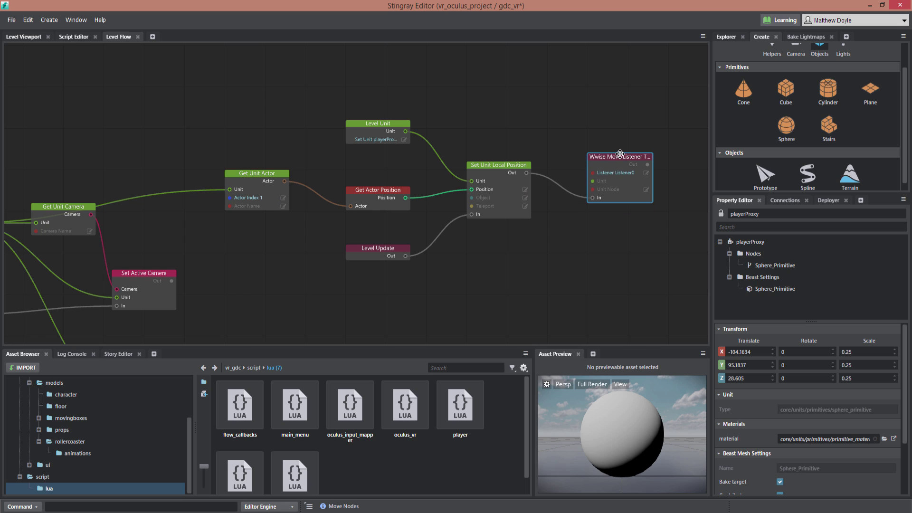
Wire the playerProxy Level Unit into the Wwise Move Listener node's Unit input and move that node higher
left_click_drag(596, 183, 353, 129)
left_click_drag(593, 181, 405, 131)
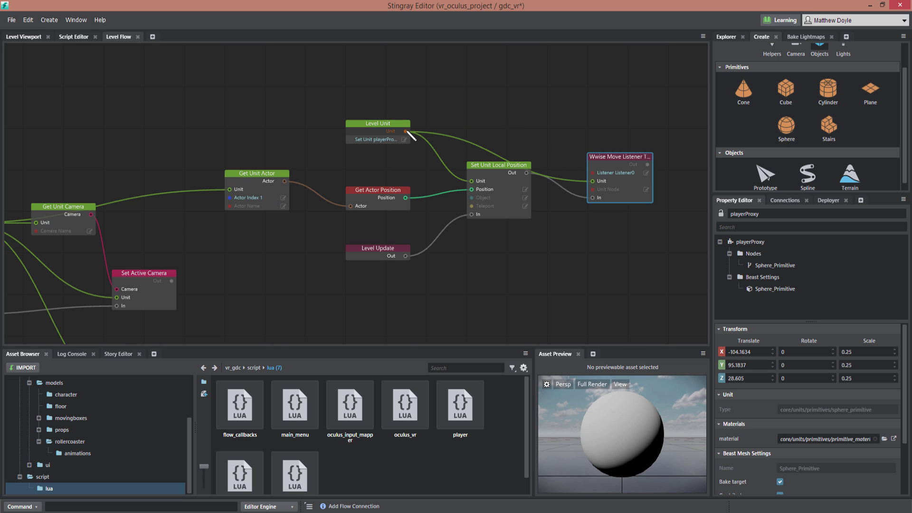
left_click_drag(623, 156, 621, 122)
Align the Get Unit Actor and Get Actor Position nodes so their Actor connection runs straight
middle_click_drag(392, 292, 428, 264)
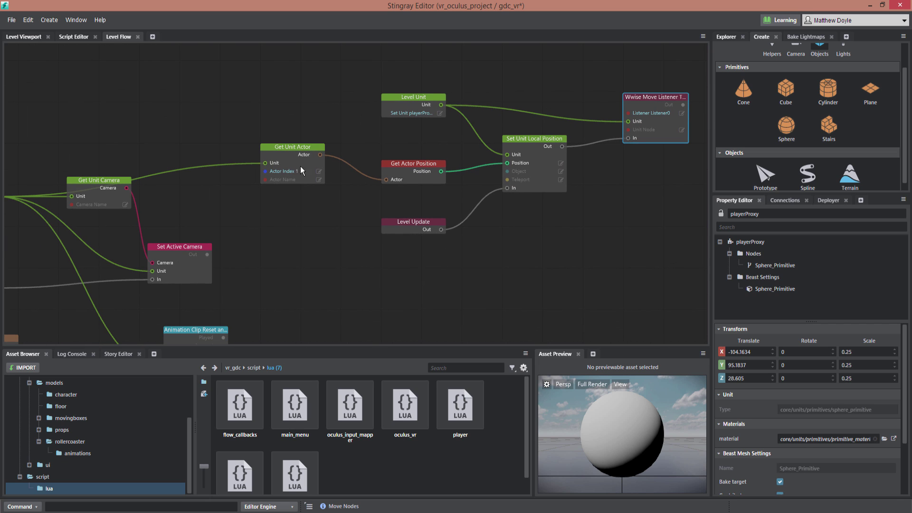
left_click_drag(290, 148, 305, 156)
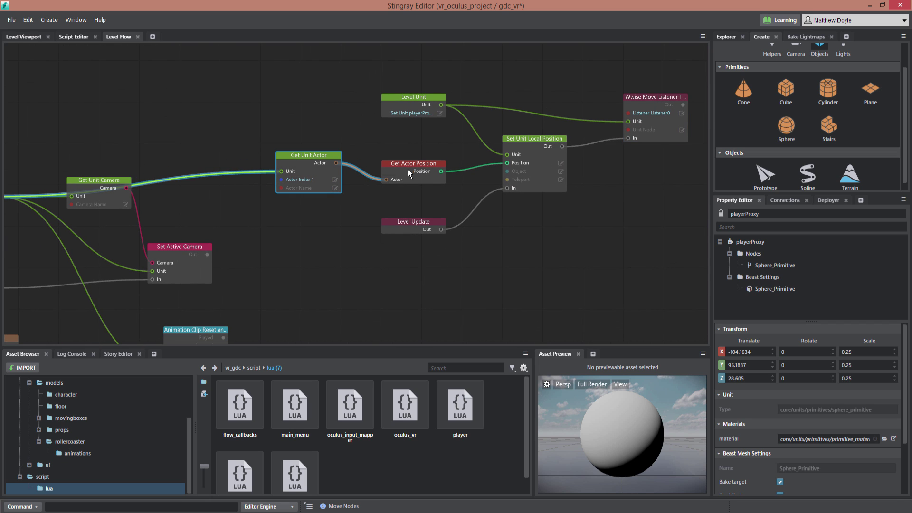
left_click_drag(407, 172, 407, 155)
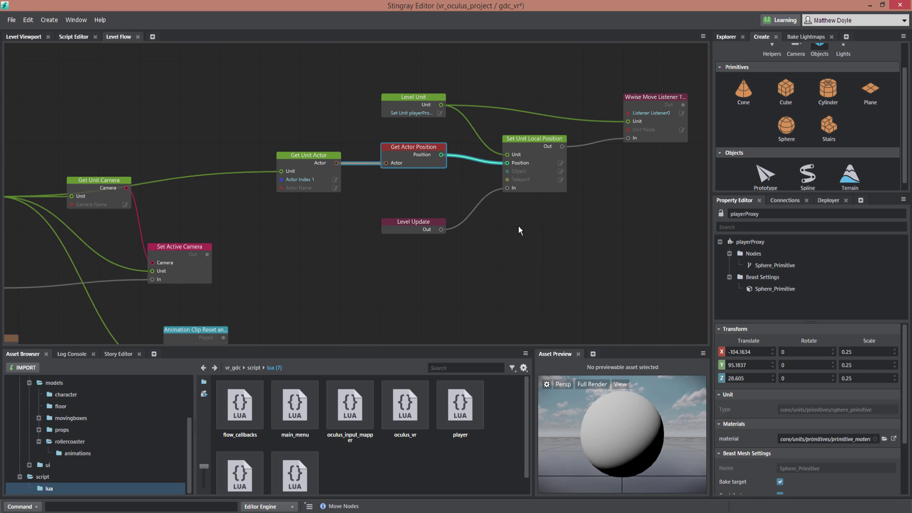
Group the Get Unit Actor, Level Unit, Get Actor Position, Level Update, Set Unit Local Position and Wwise Move Listener nodes
middle_click_drag(518, 226, 497, 235)
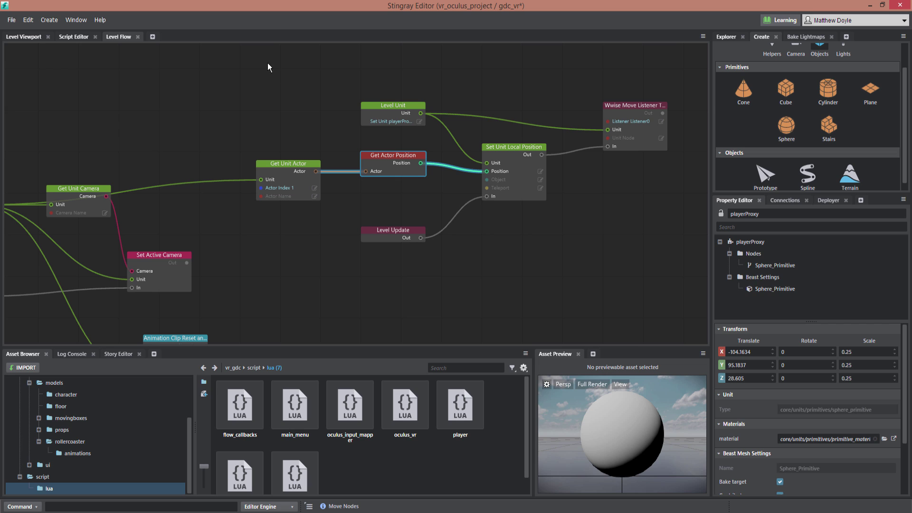
left_click_drag(267, 63, 642, 269)
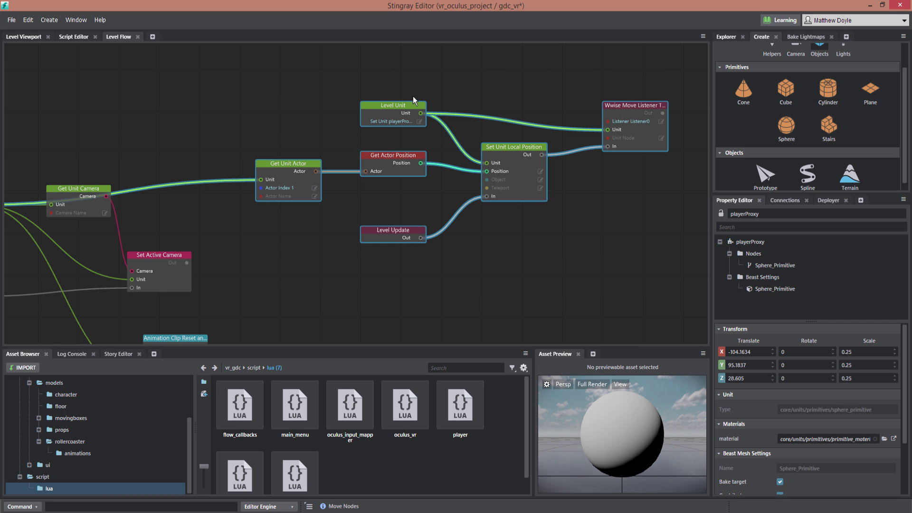
right_click(405, 82)
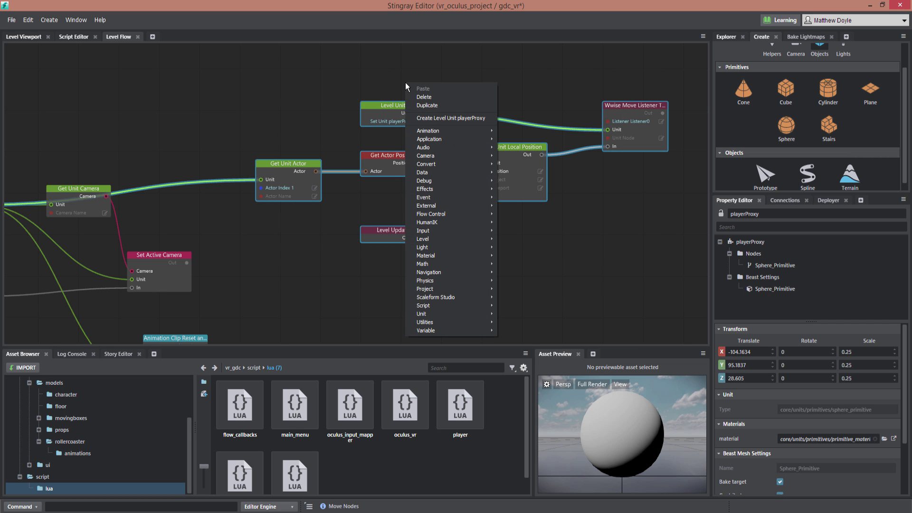
right_click(384, 107)
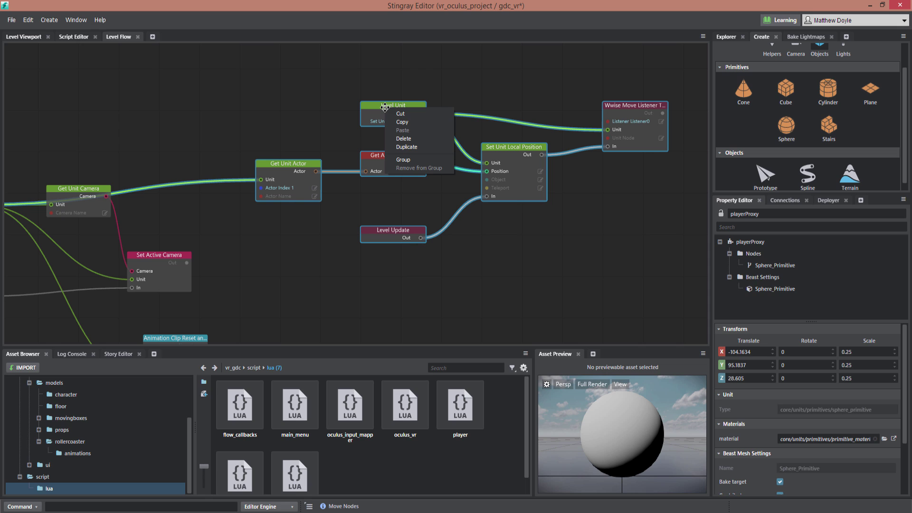
left_click(403, 159)
Rename the new node group to "Set Audio Listener Location"
left_click(287, 88)
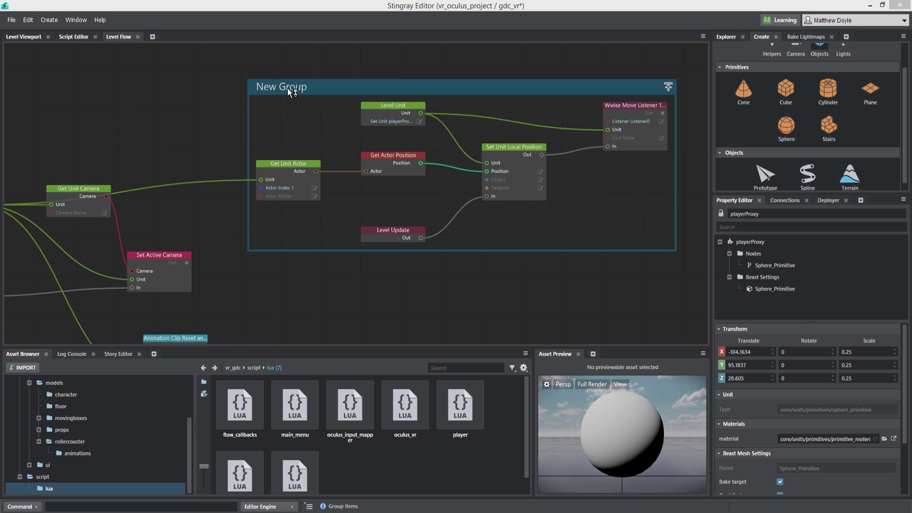
double_click(291, 91)
type("Set Audio")
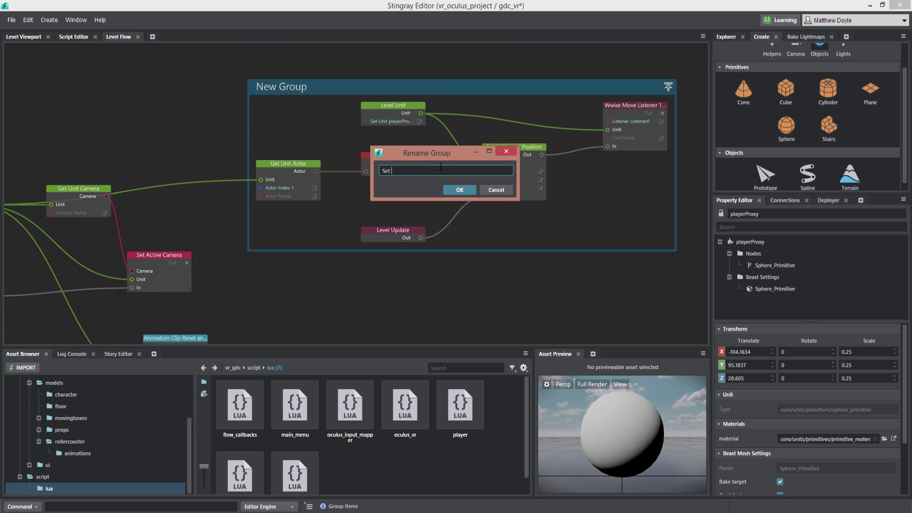
type(" Listener Localion")
key("Return")
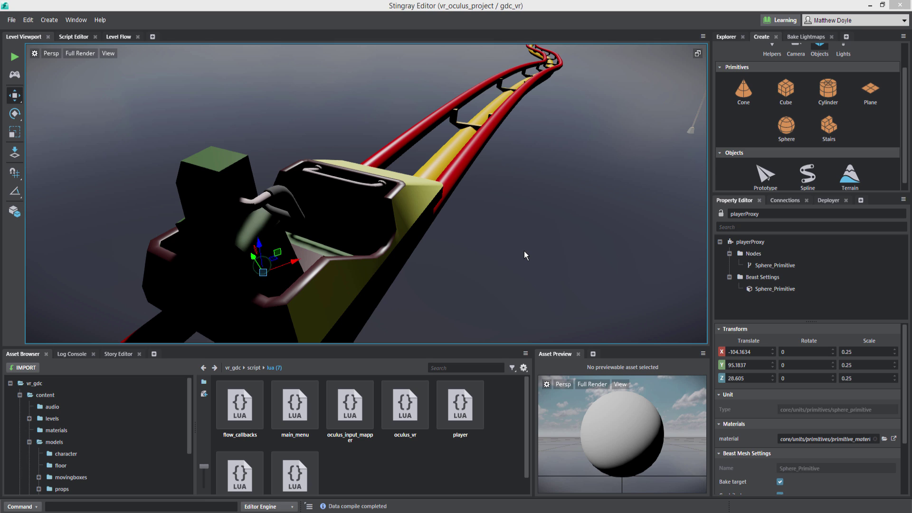
Select the default sound bank in the content audio folder and open its Wwise project in the Wwise authoring tool
right_click_drag(586, 177, 470, 193, "alt")
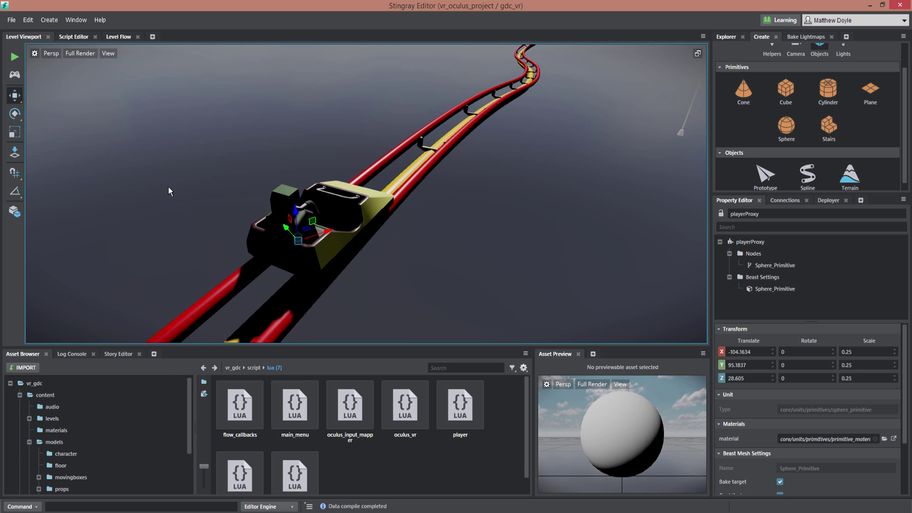
left_click(39, 407)
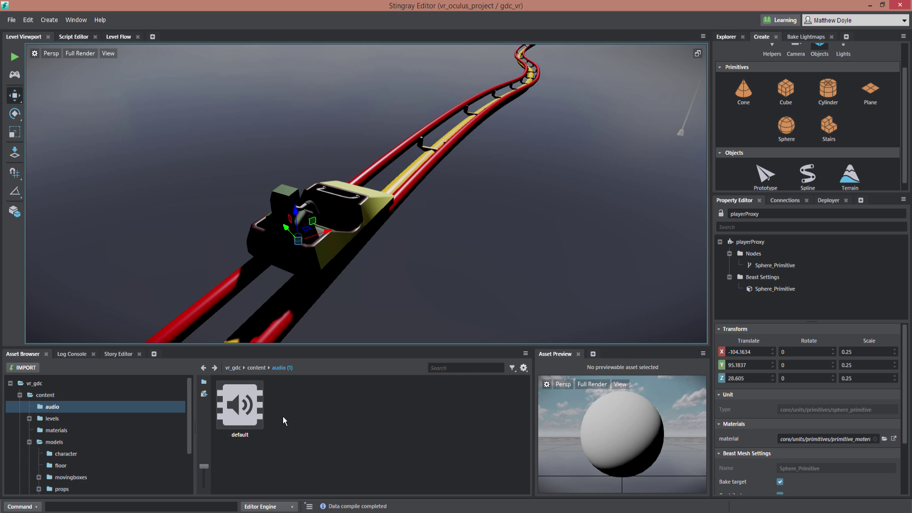
left_click(237, 408)
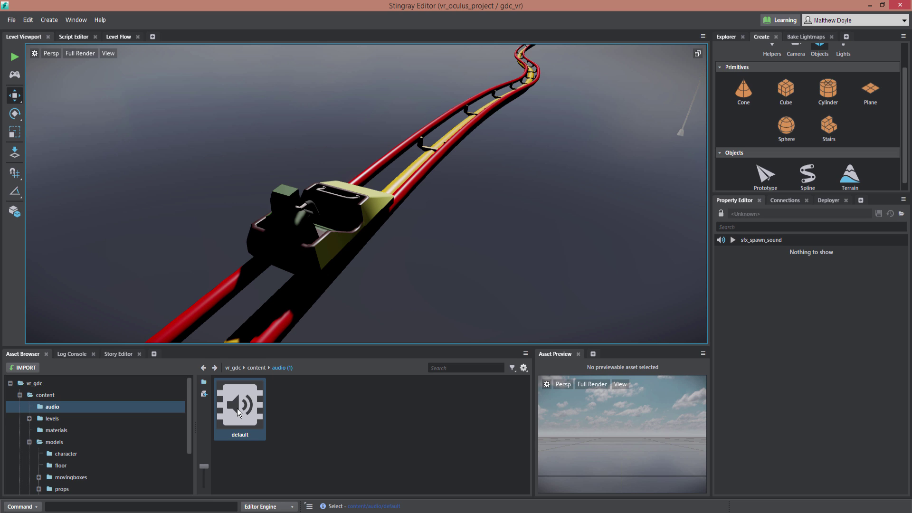
left_click(733, 241)
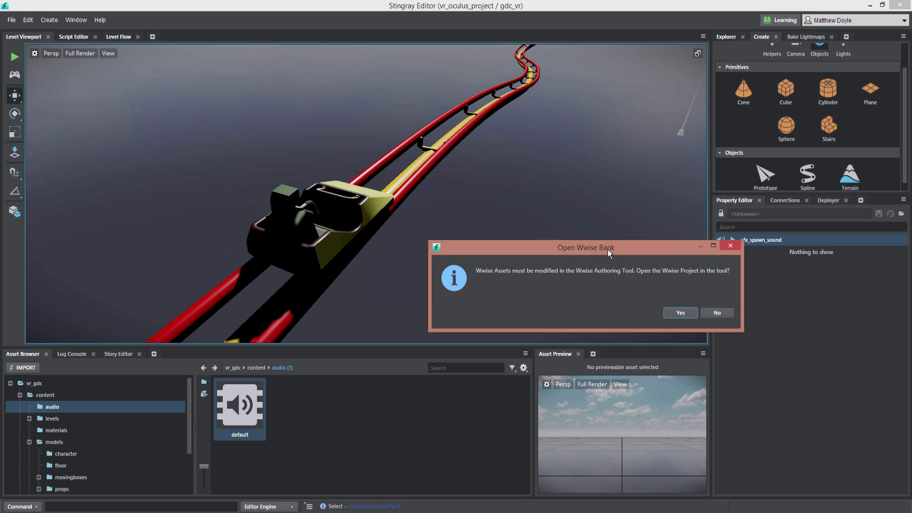
left_click_drag(608, 249, 537, 226)
left_click(611, 293)
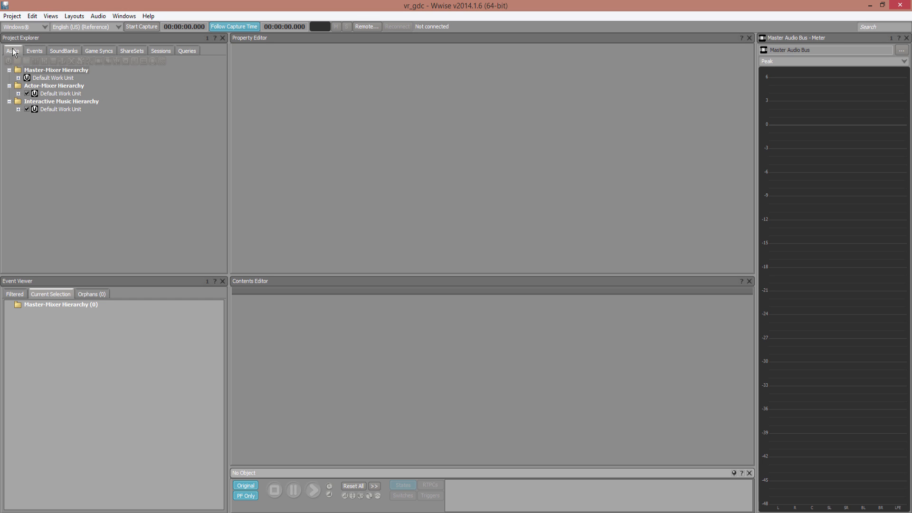
Expand the Actor-Mixer Hierarchy's Default Work Unit and its SFX mixer, and inspect MUSIC and sfx_spawn_sound
left_click(18, 94)
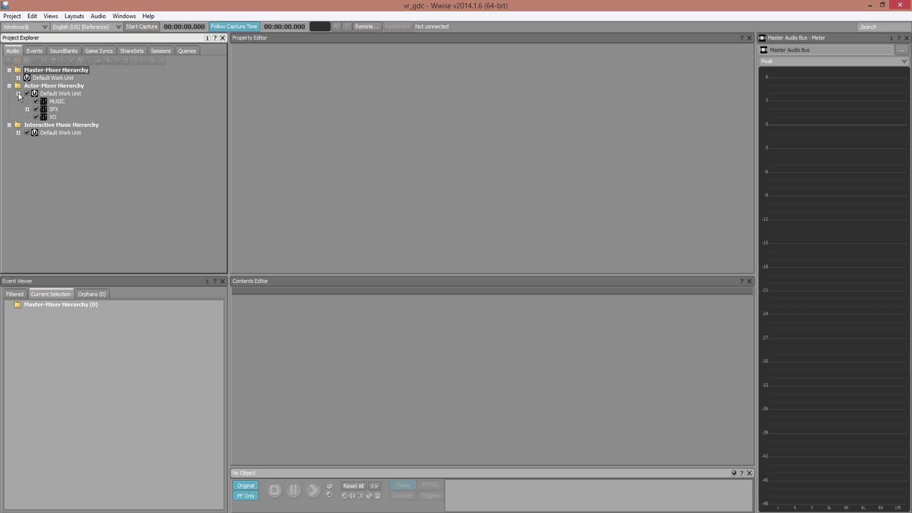
left_click(50, 101)
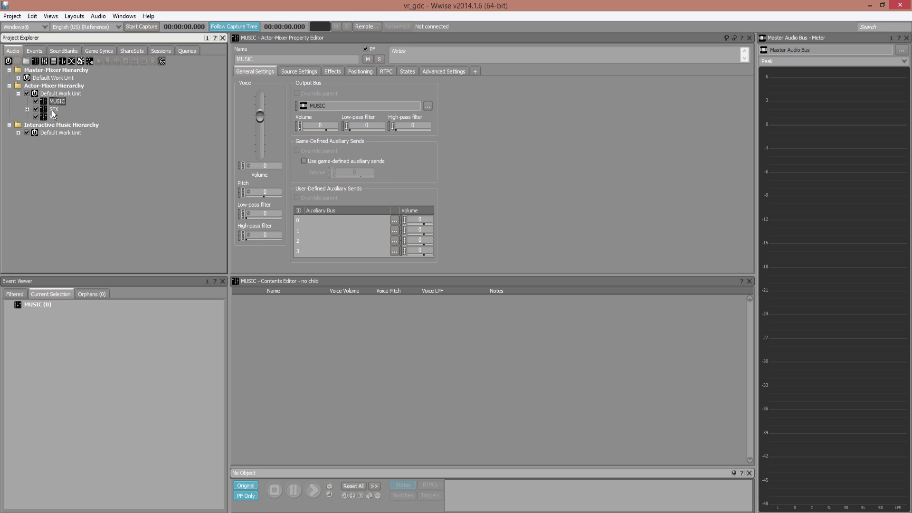
left_click(27, 109)
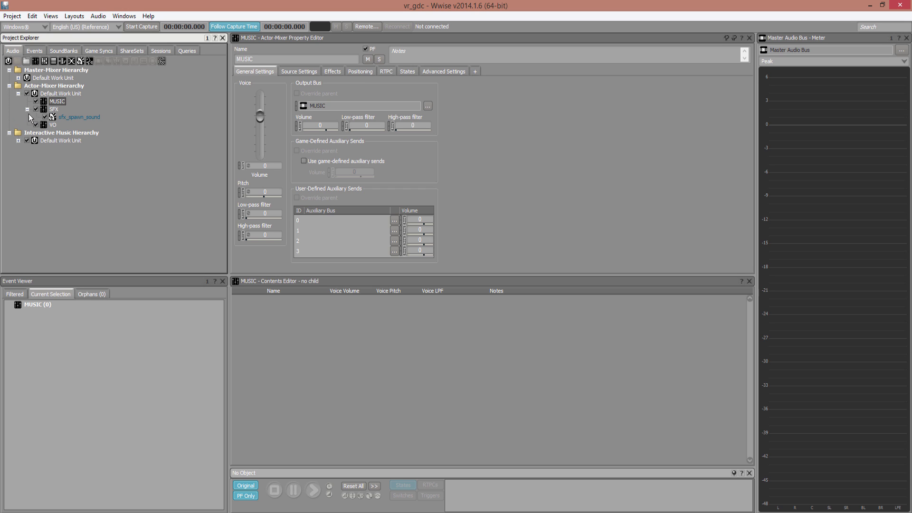
left_click(75, 117)
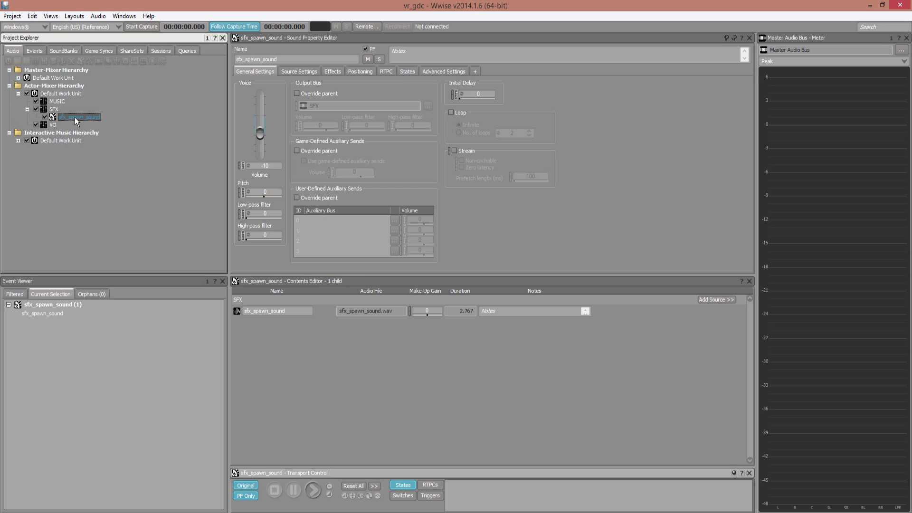
Import lava-loop.wav into the SFX actor-mixer as a Sound SFX and open the lava-loop sound's properties
left_click(54, 110)
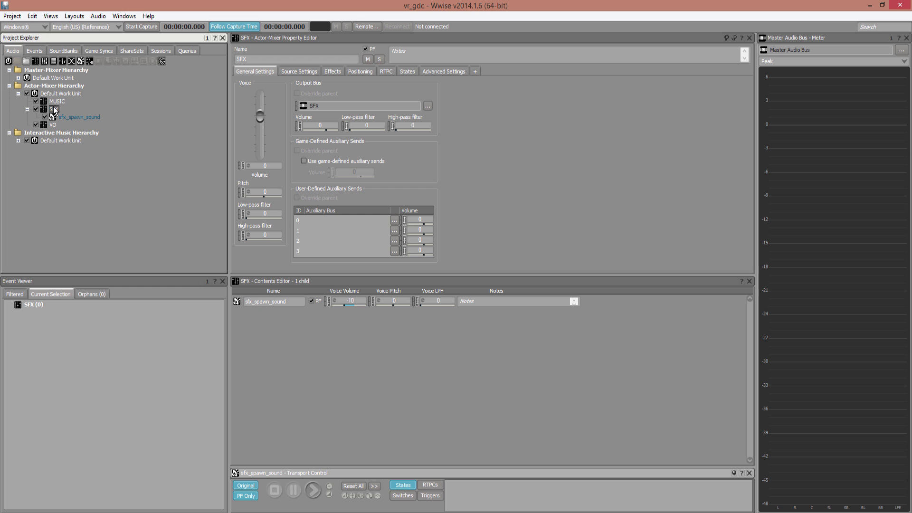
right_click(54, 110)
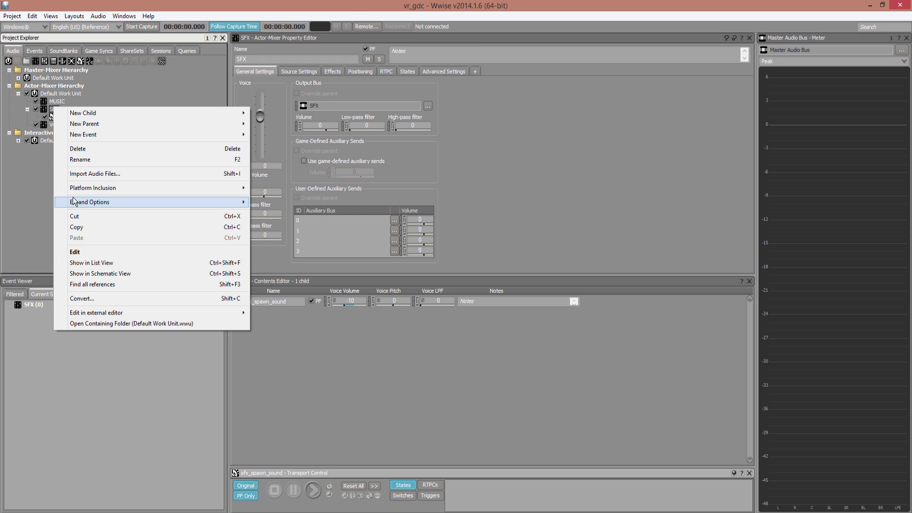
left_click(177, 174)
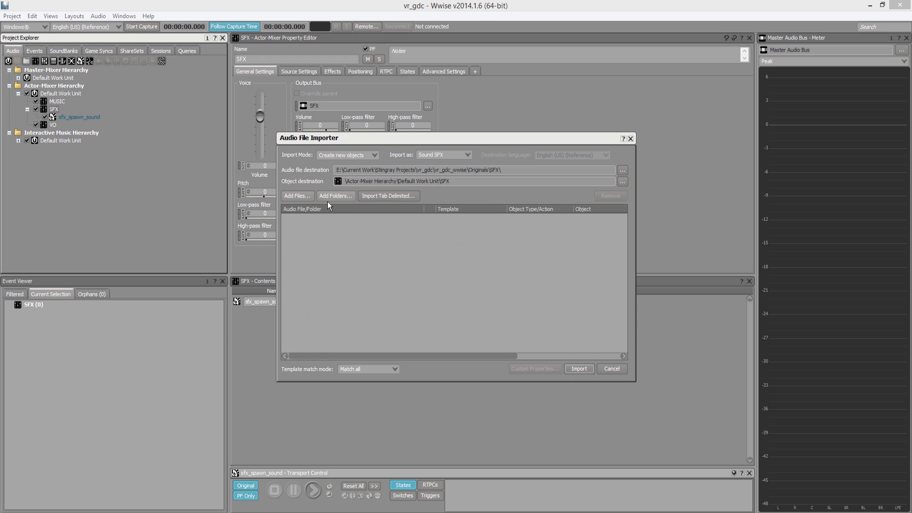
left_click(307, 195)
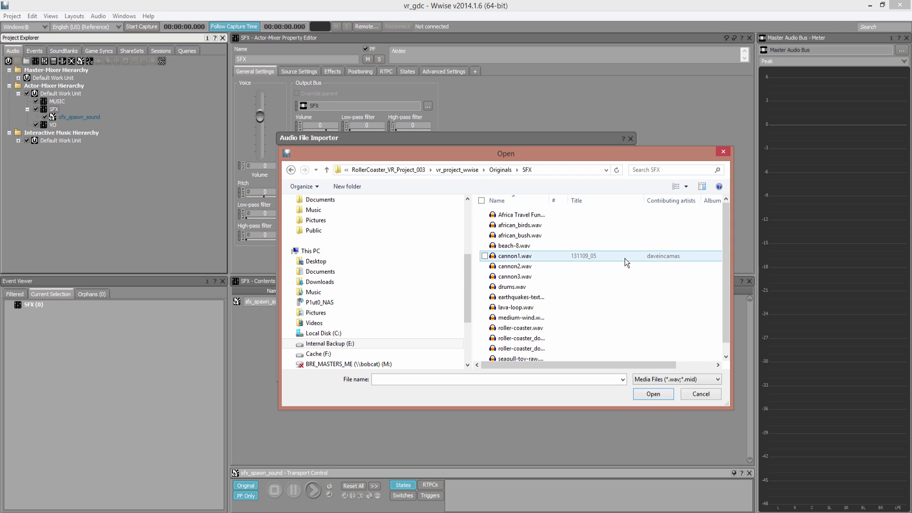
left_click_drag(548, 201, 615, 204)
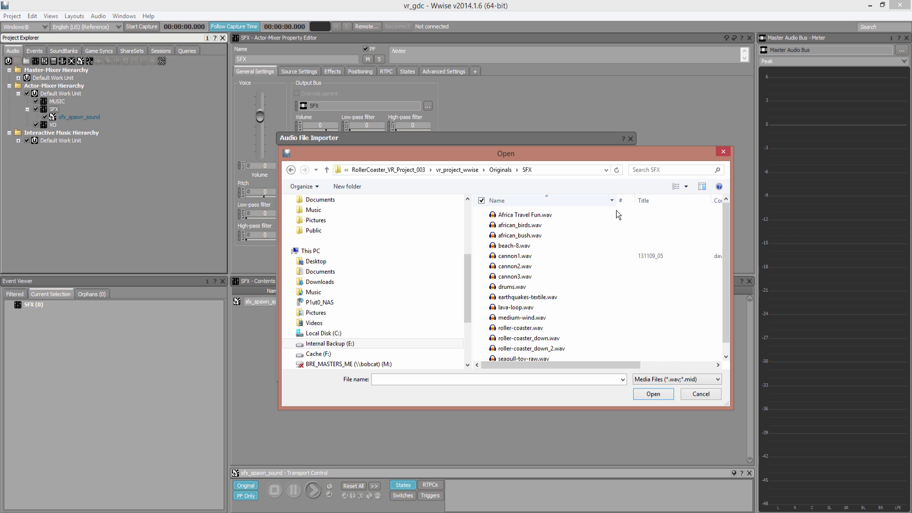
left_click(521, 310)
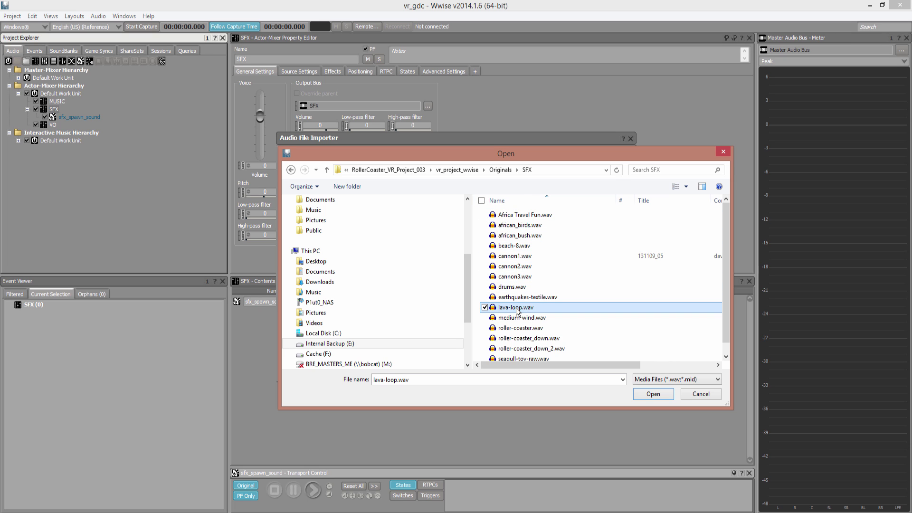
left_click(652, 394)
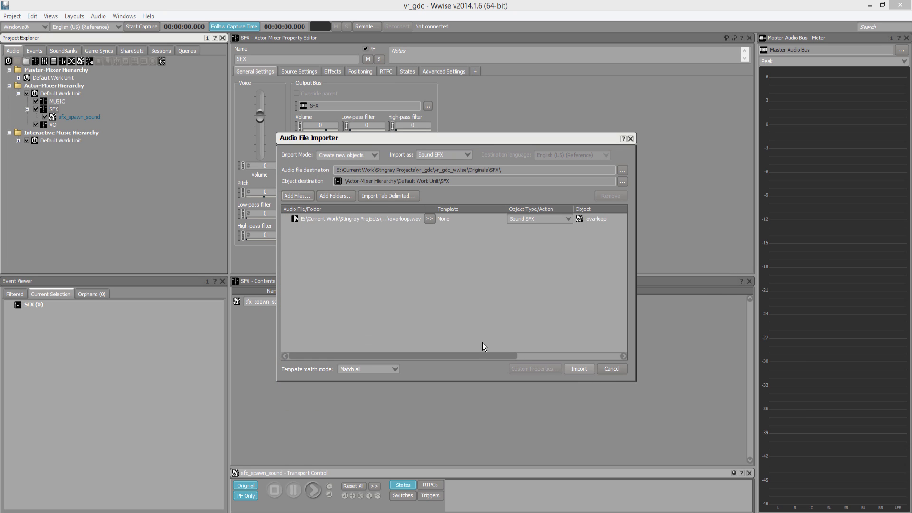
left_click(572, 368)
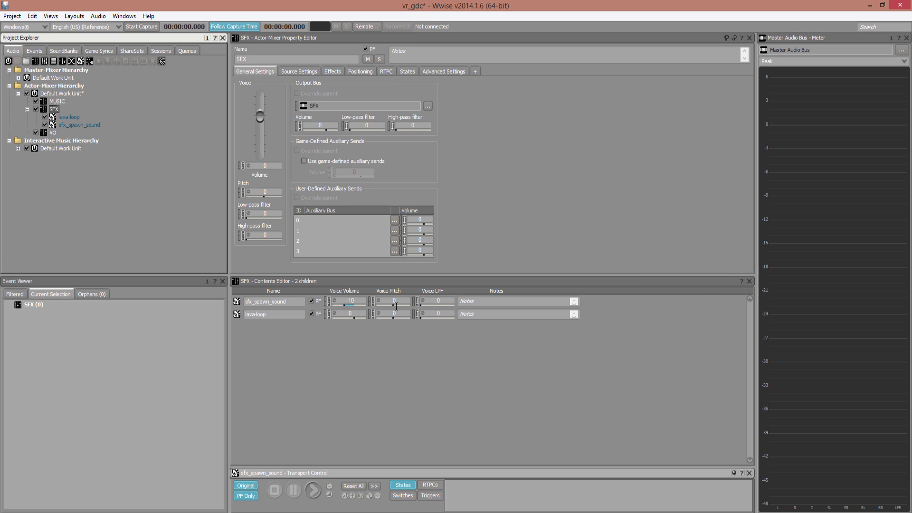
left_click(64, 117)
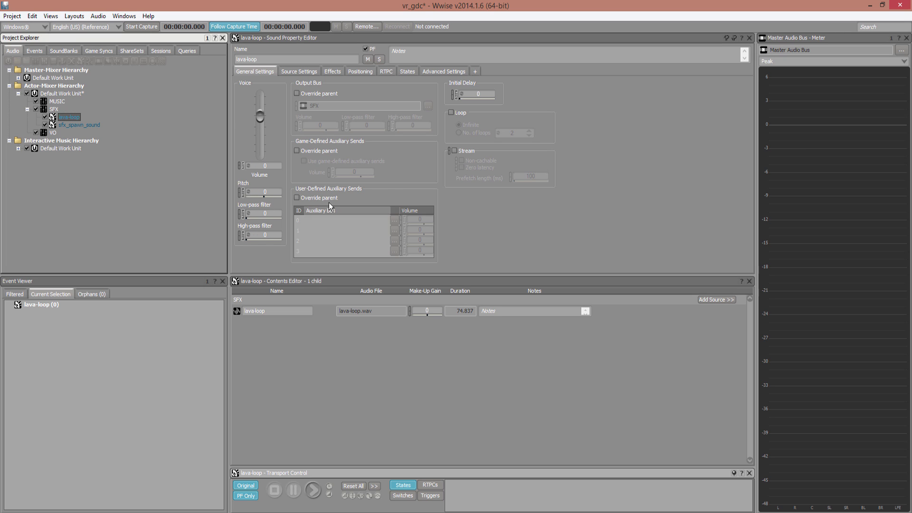
Enable infinite looping on the lava-loop sound, then override its parent positioning and set it to 3D
left_click(451, 113)
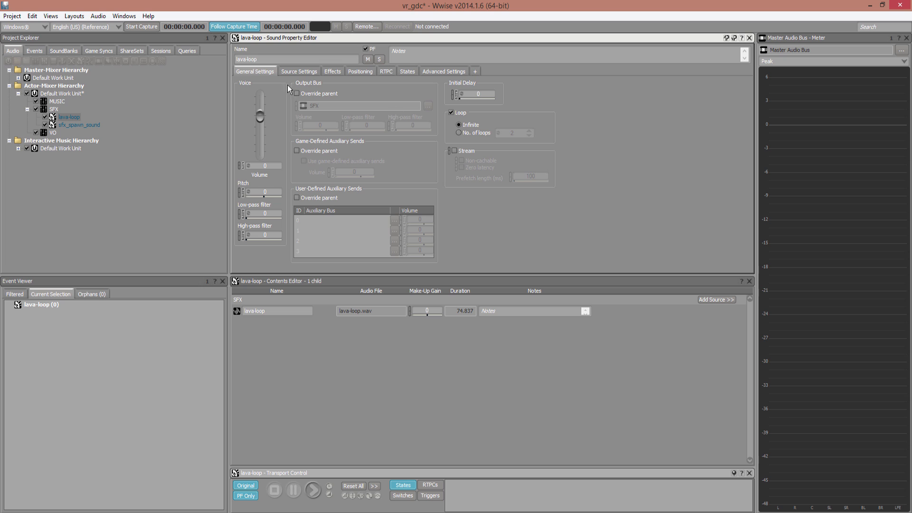
left_click(354, 72)
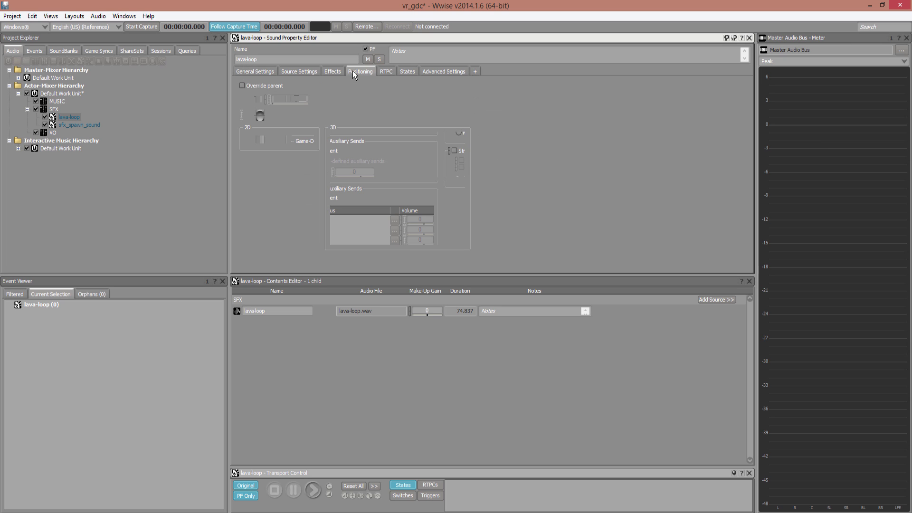
left_click(243, 85)
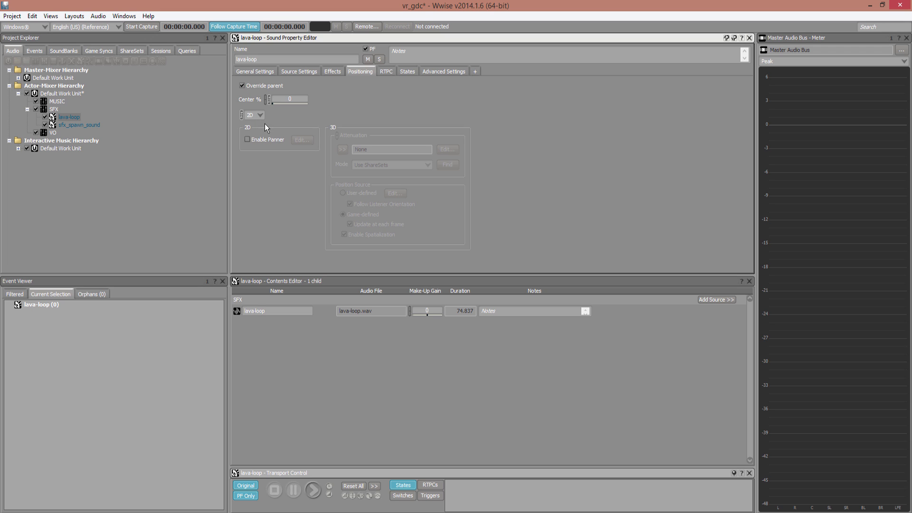
left_click(245, 130)
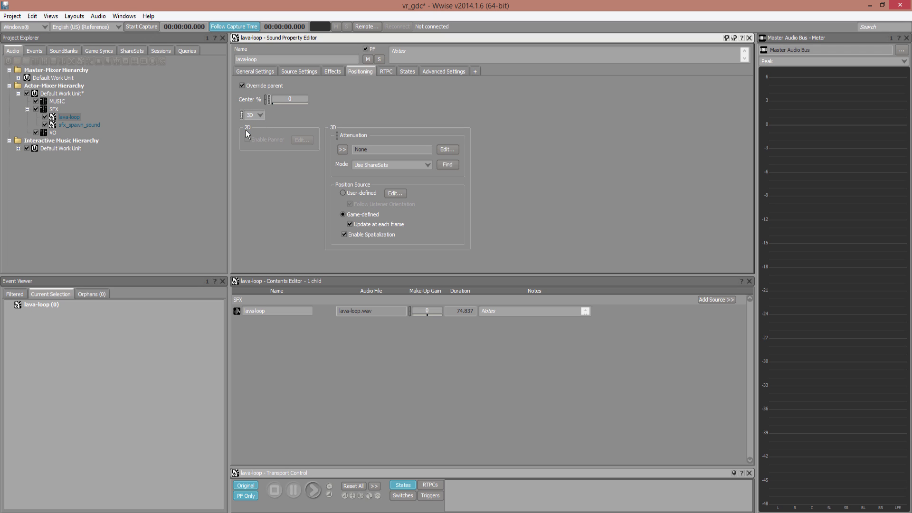
Create a new attenuation ShareSet named "lava" for the lava-loop sound's 3D positioning
left_click(343, 150)
left_click(371, 167)
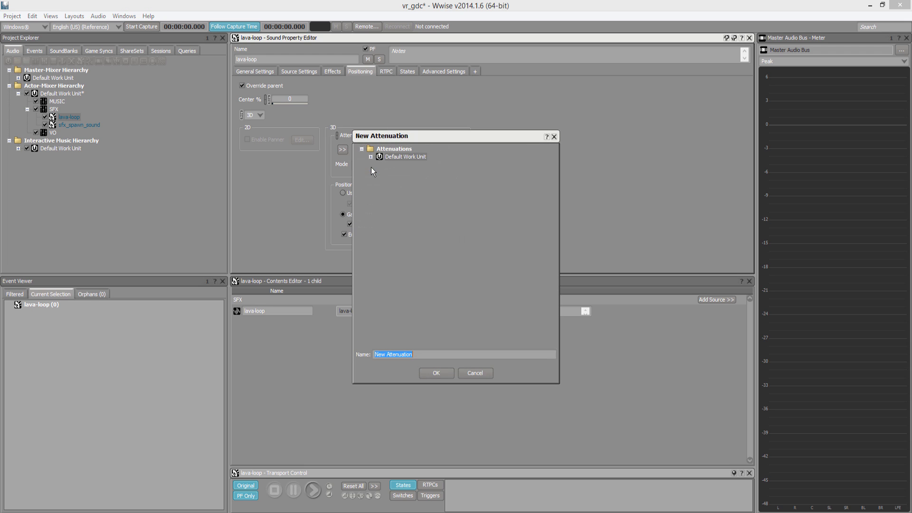
type("lava")
key("Return")
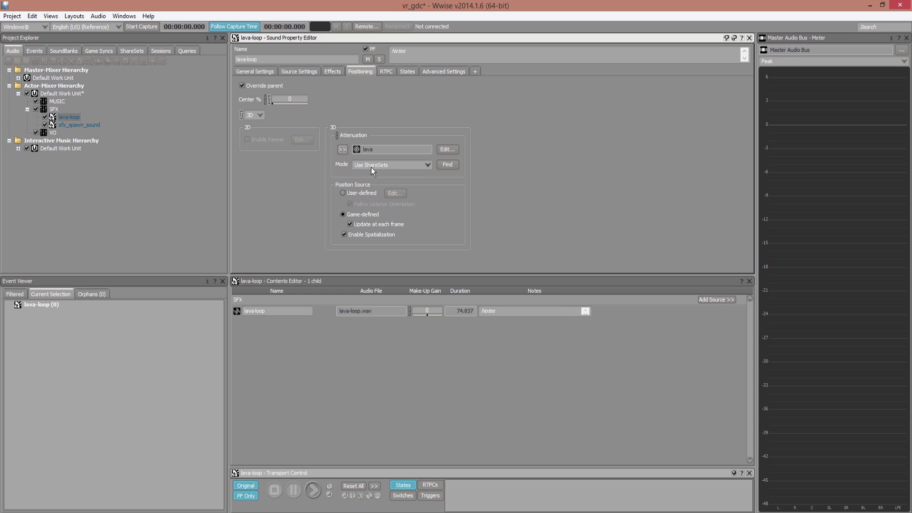
Open the lava attenuation's max distance for editing, close the Attenuation Editor and save the Wwise project
left_click(439, 150)
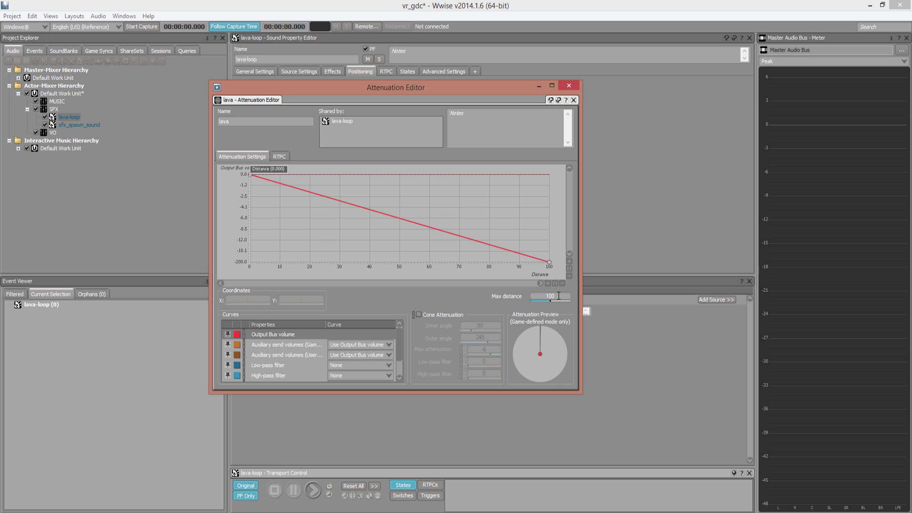
left_click_drag(558, 295, 521, 296)
left_click(569, 86)
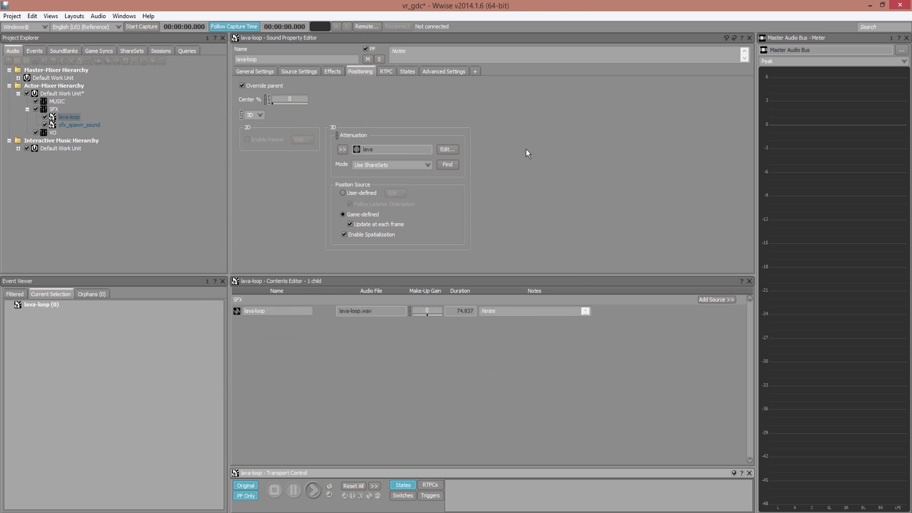
left_click(12, 16)
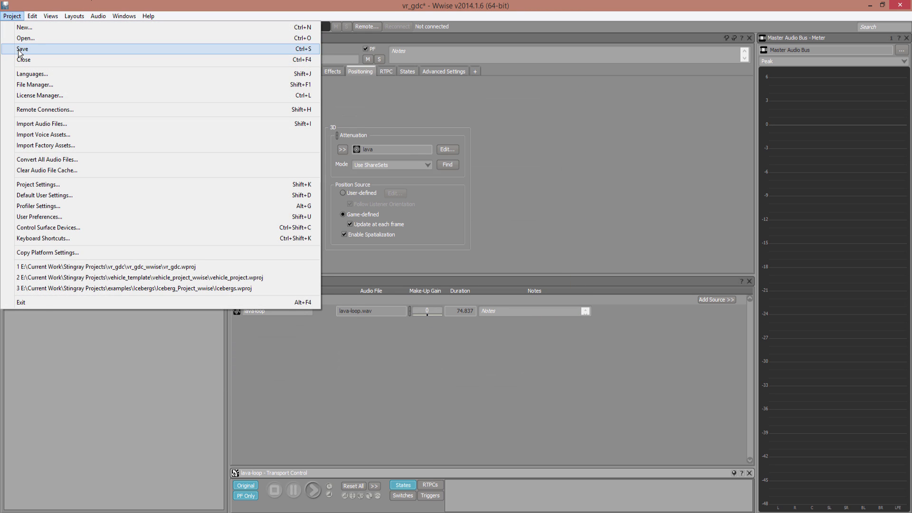
left_click(19, 49)
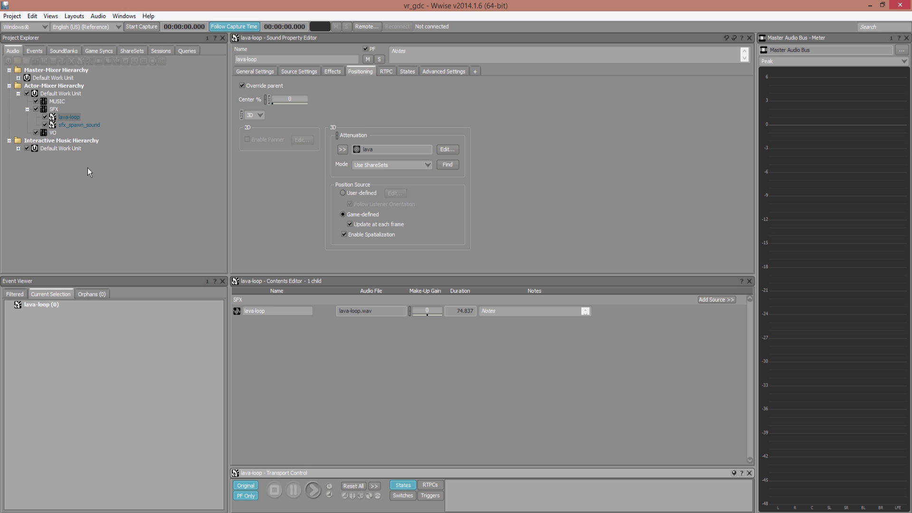
Create a Play event for the lava-loop sound, rename it "sfx_lava" and audition it
right_click(72, 119)
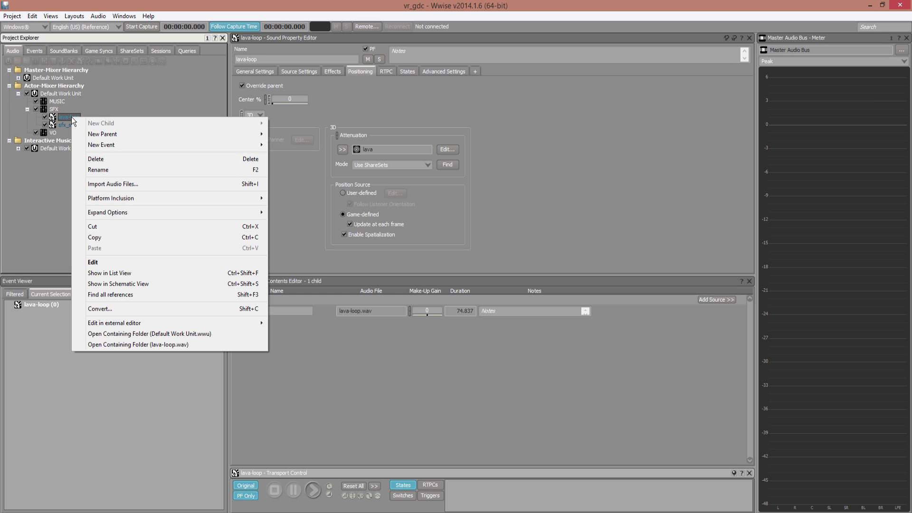
mouse_move(140, 144)
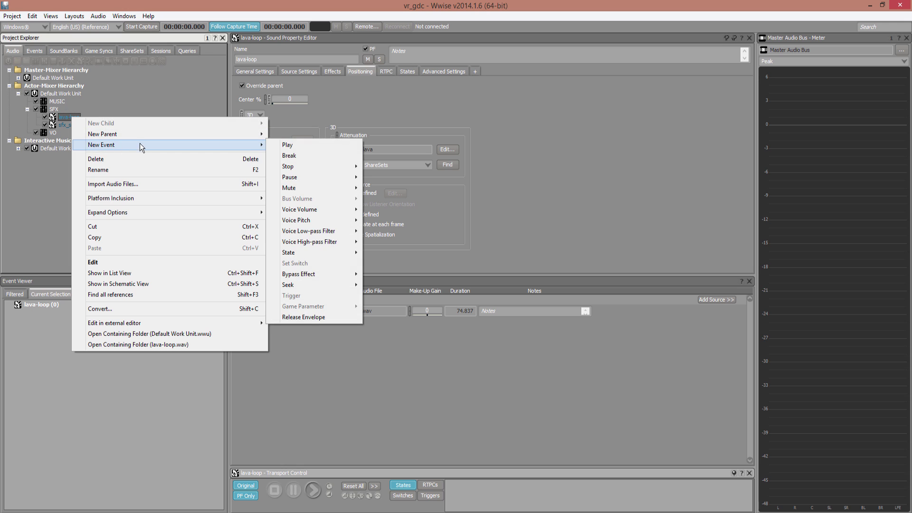
left_click(305, 146)
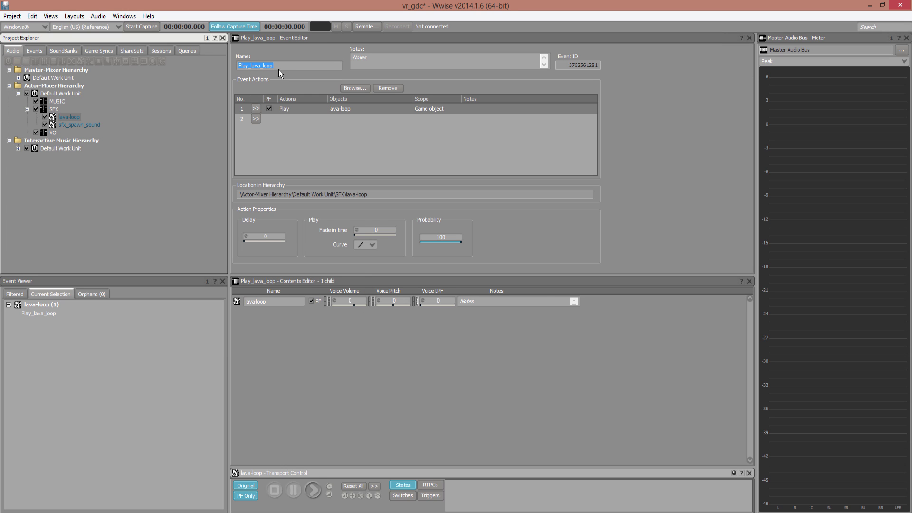
left_click(280, 64)
left_click_drag(282, 65, 237, 70)
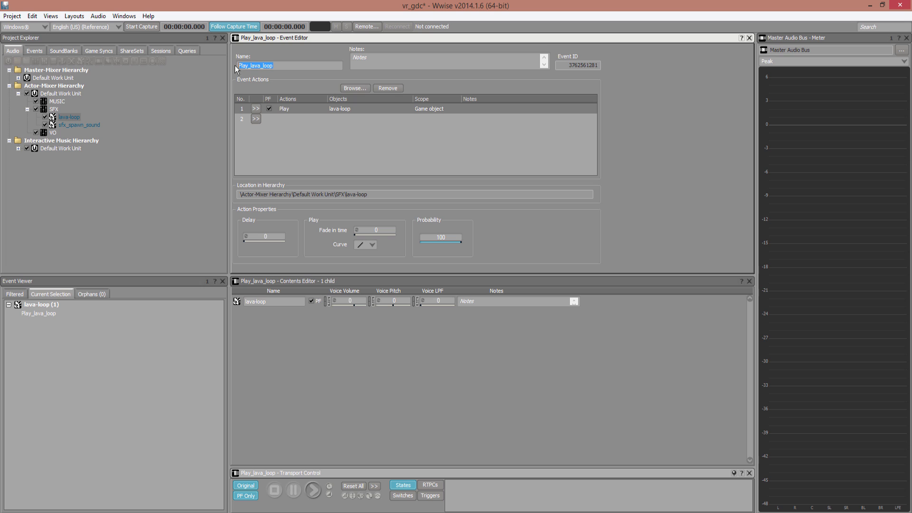
type("sfx_lava")
key("Return")
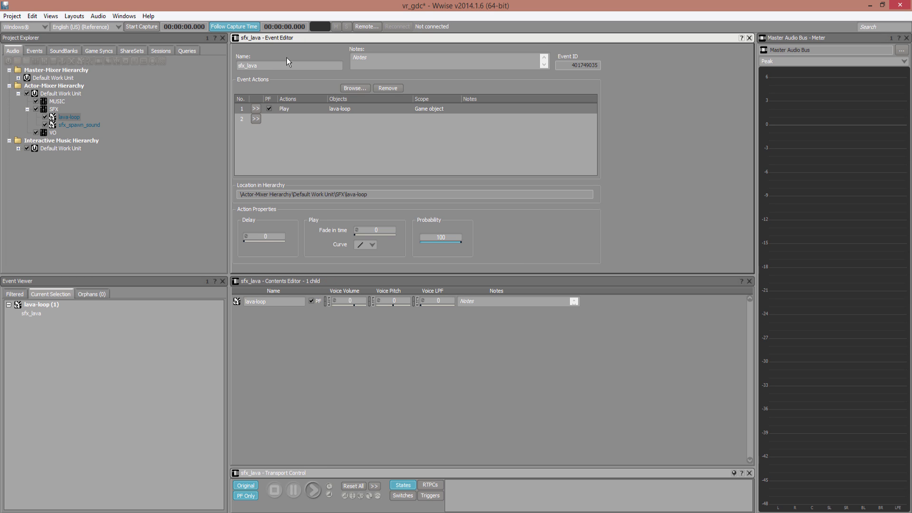
left_click(312, 490)
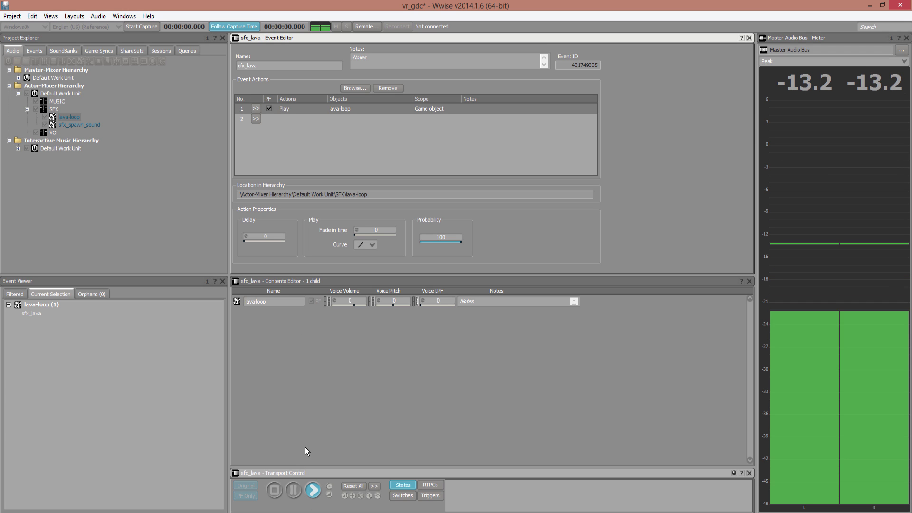
left_click(294, 489)
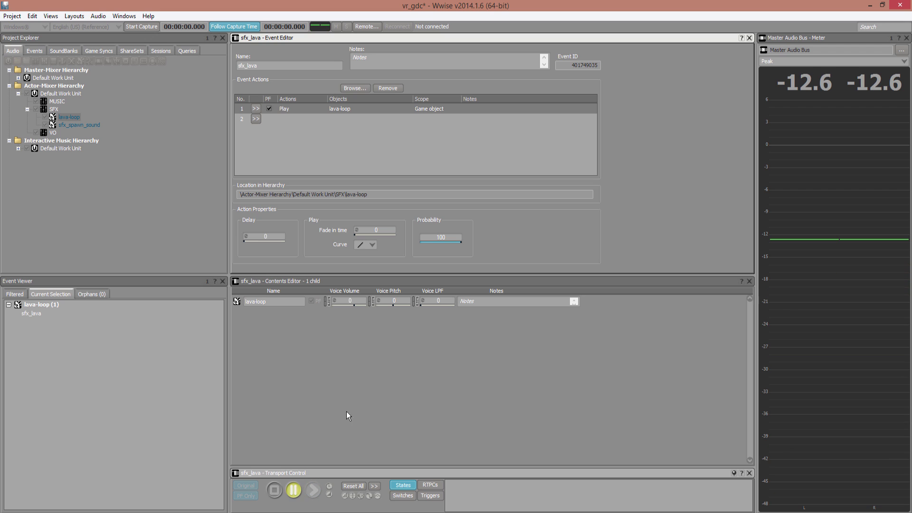
Move the sfx_lava event into the SFX folder of the Events Default Work Unit and save the project
left_click(35, 52)
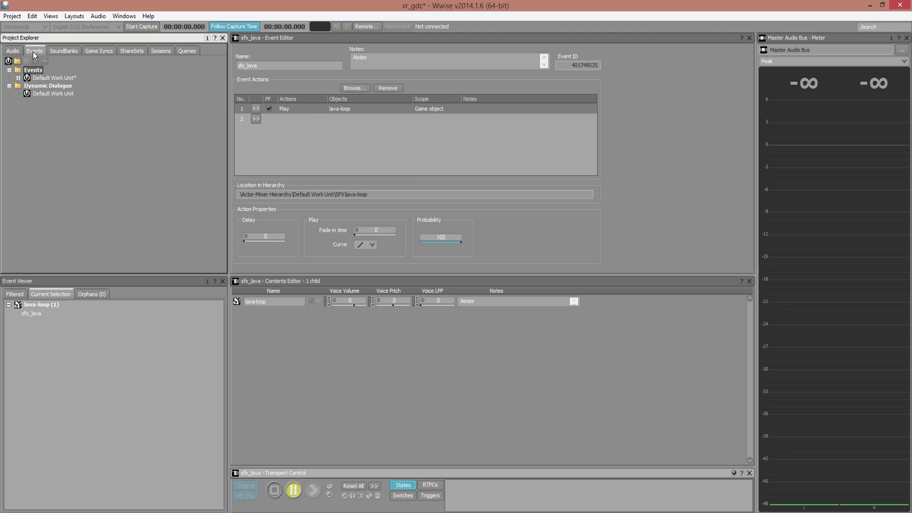
left_click(18, 78)
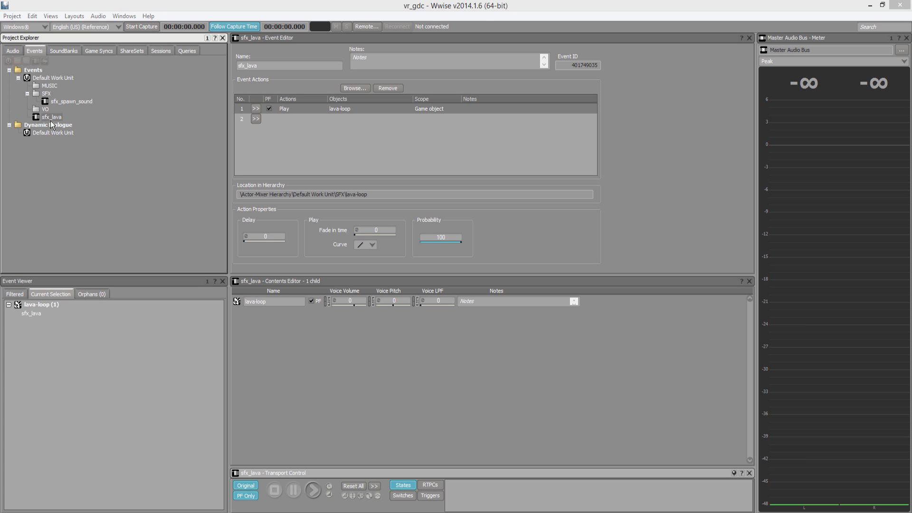
left_click(43, 119)
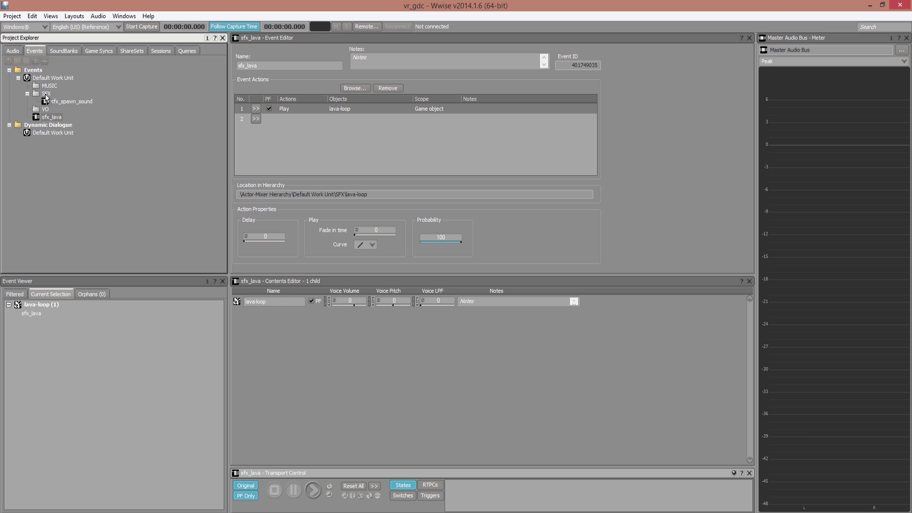
left_click_drag(46, 98, 46, 95)
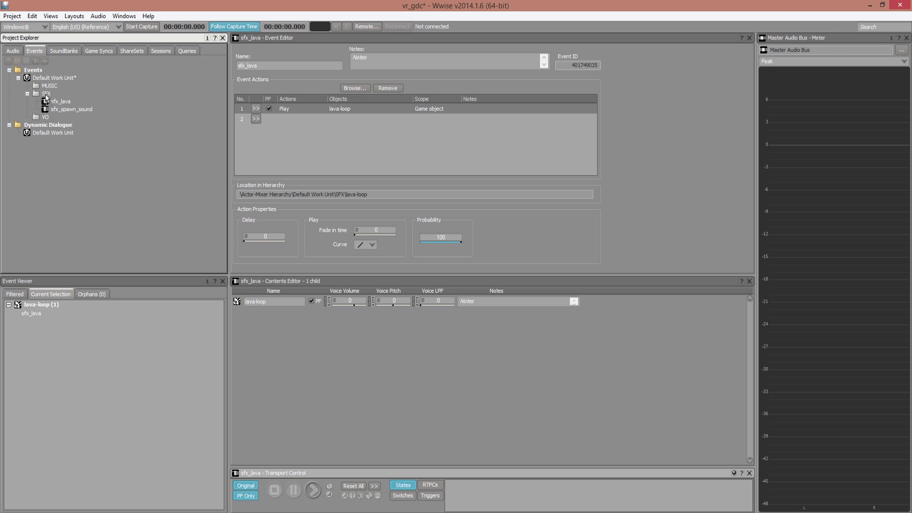
left_click(12, 16)
left_click(20, 50)
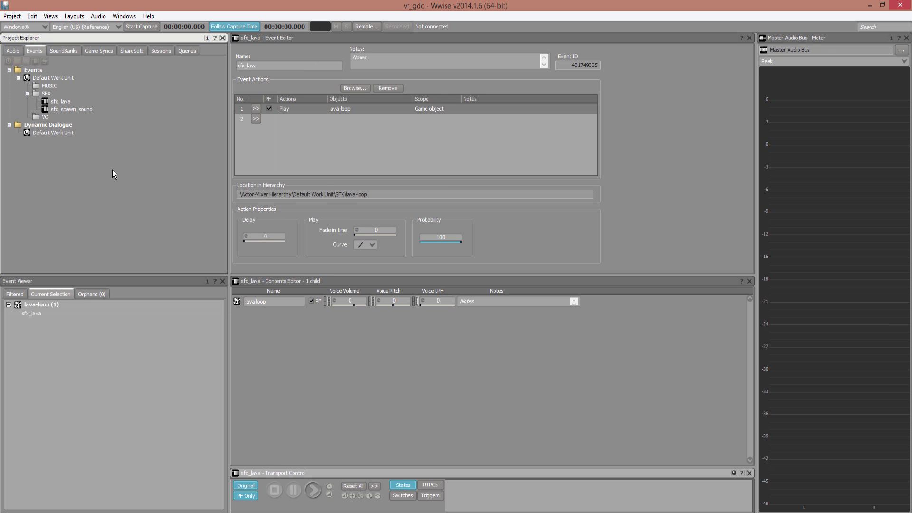
Switch to the SoundBank layout and generate the default sound bank for Windows and English (US)
left_click(148, 152)
left_click(72, 17)
left_click(30, 48)
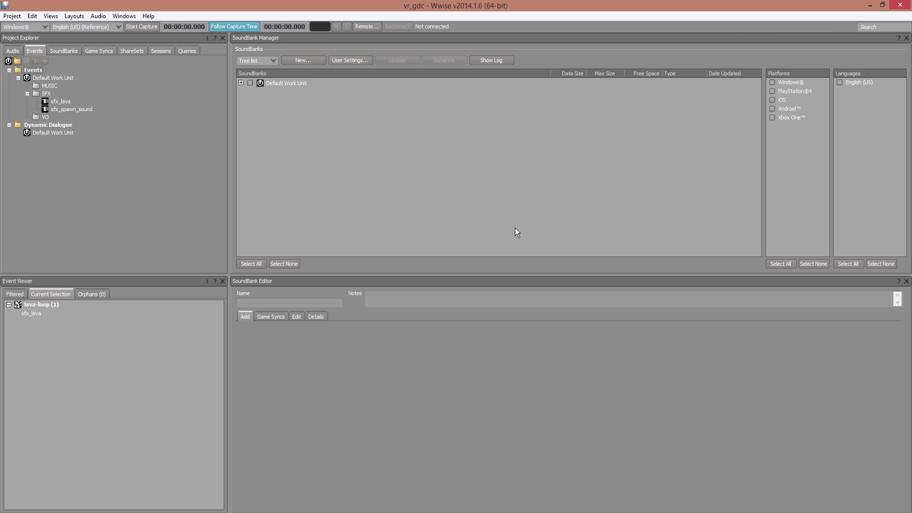
left_click(240, 83)
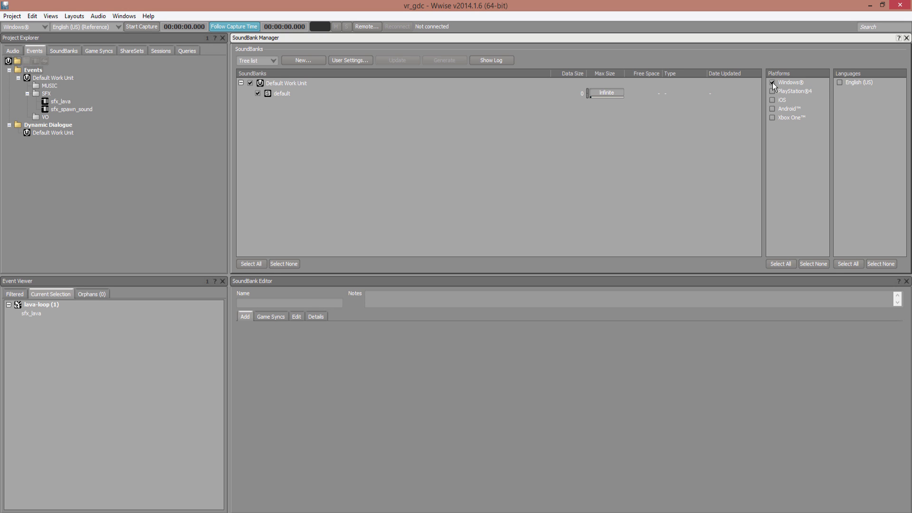
left_click(840, 84)
left_click(436, 62)
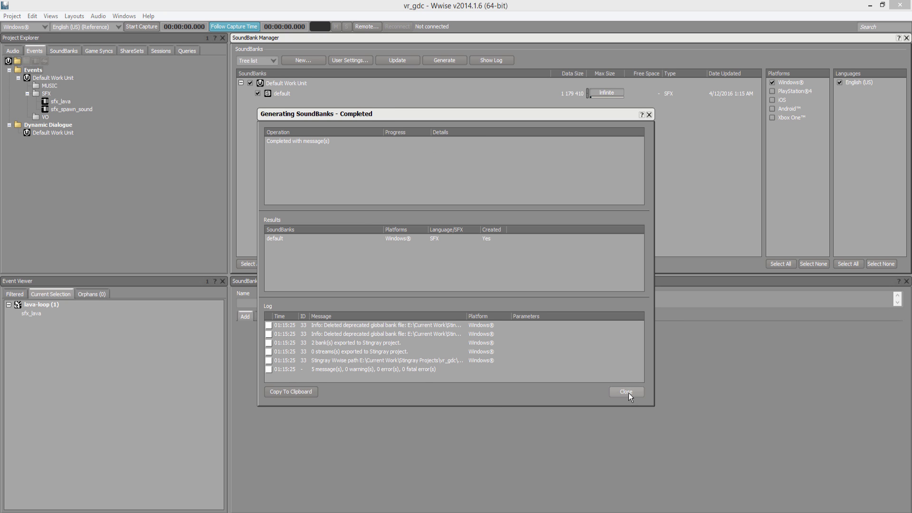
left_click(626, 392)
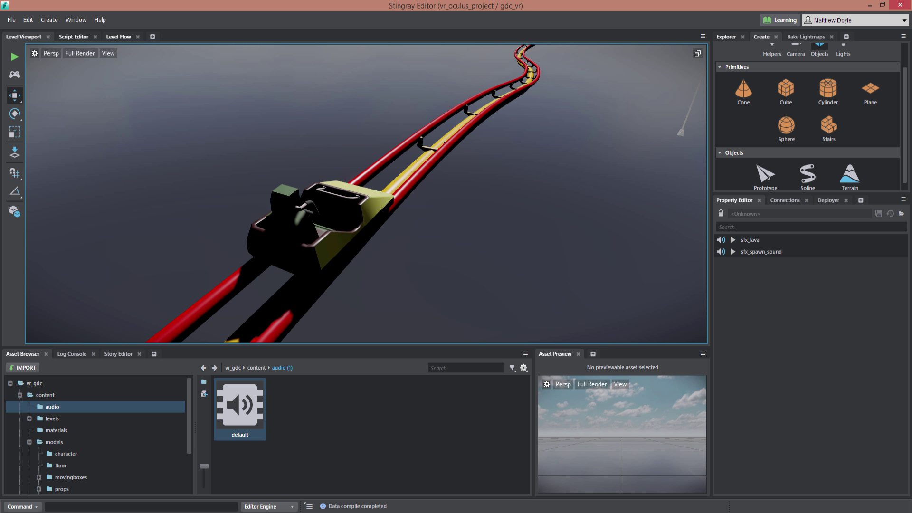
Switch to the Stingray Editor and preview the sfx_lava event from the default sound bank
left_click(739, 240)
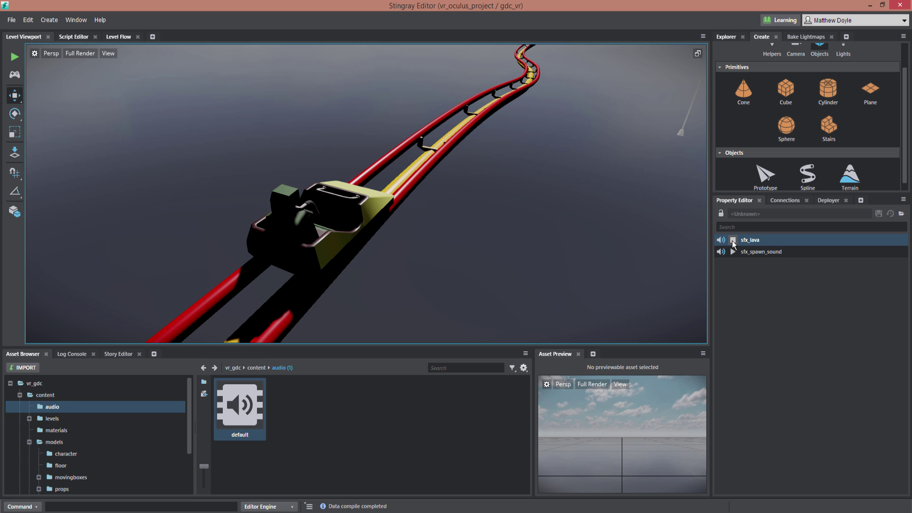
left_click(732, 241)
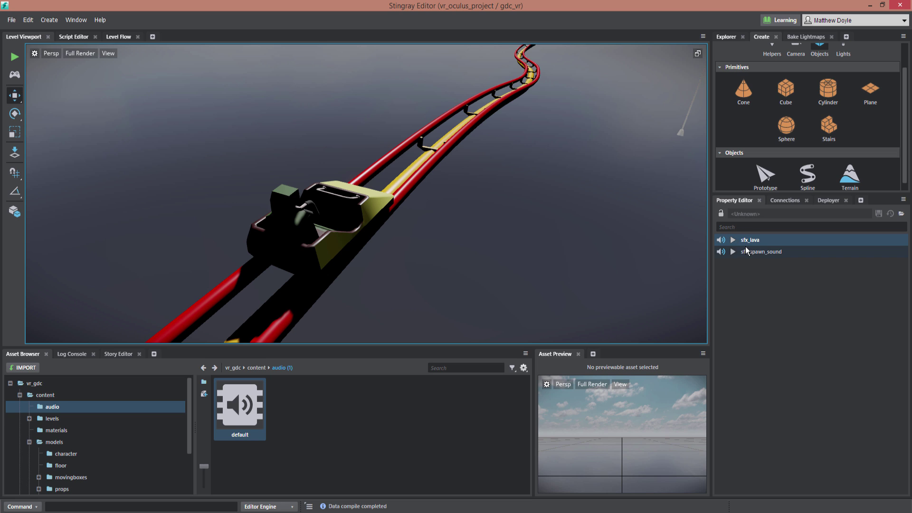
Place an Audio Source helper on the rollercoaster track ahead of the cart
scroll(522, 238, "down", 4)
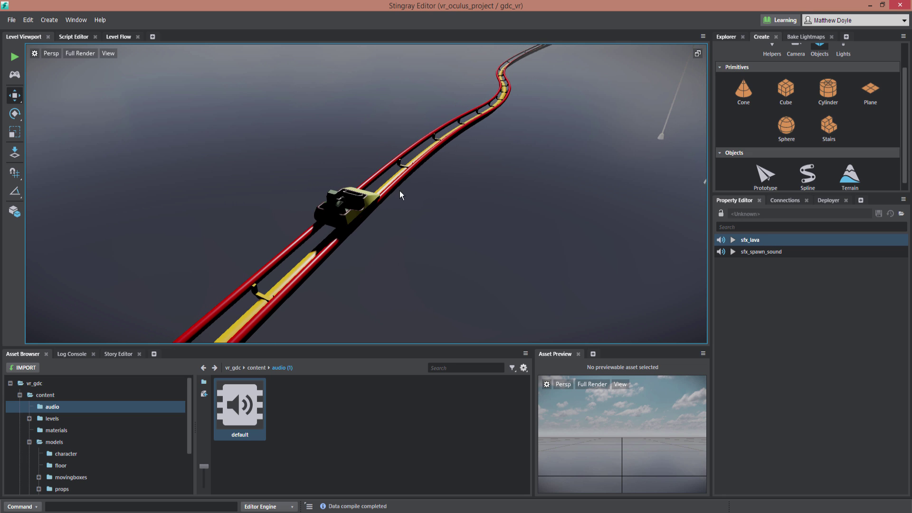
scroll(471, 204, "down", 1)
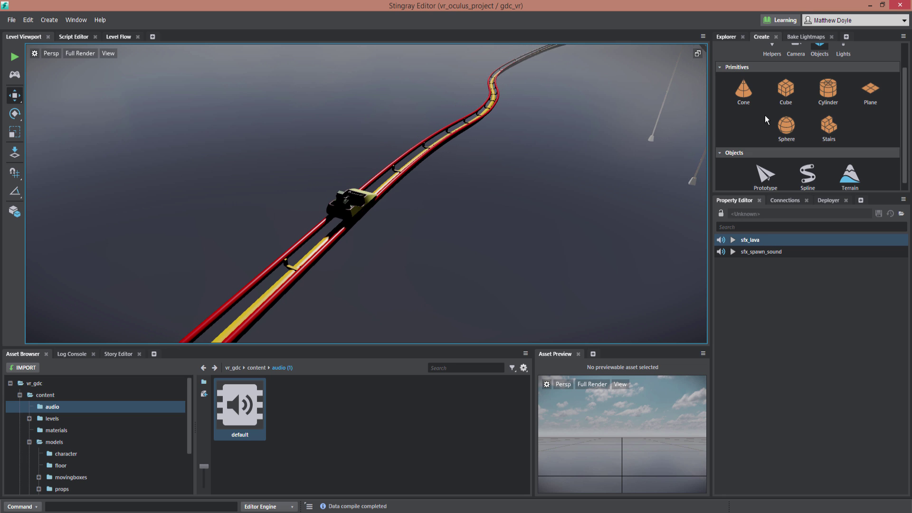
scroll(907, 59, "up", 1)
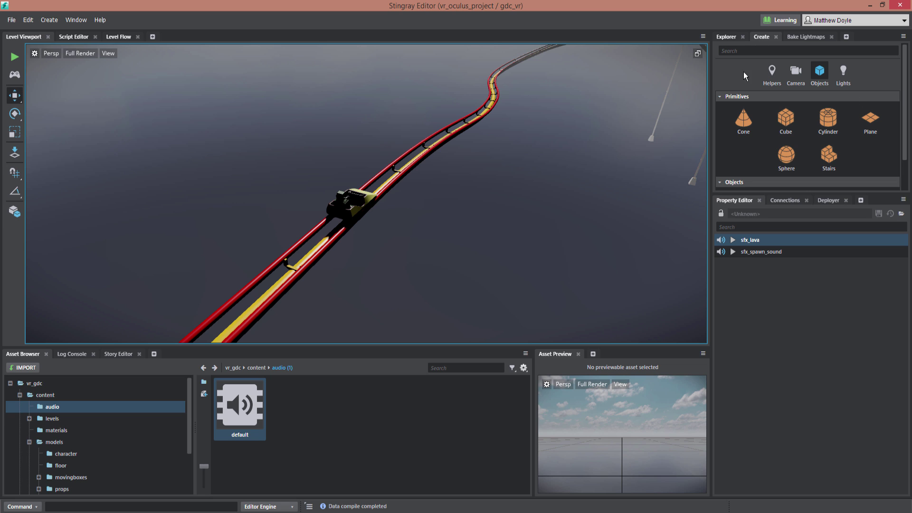
left_click(771, 71)
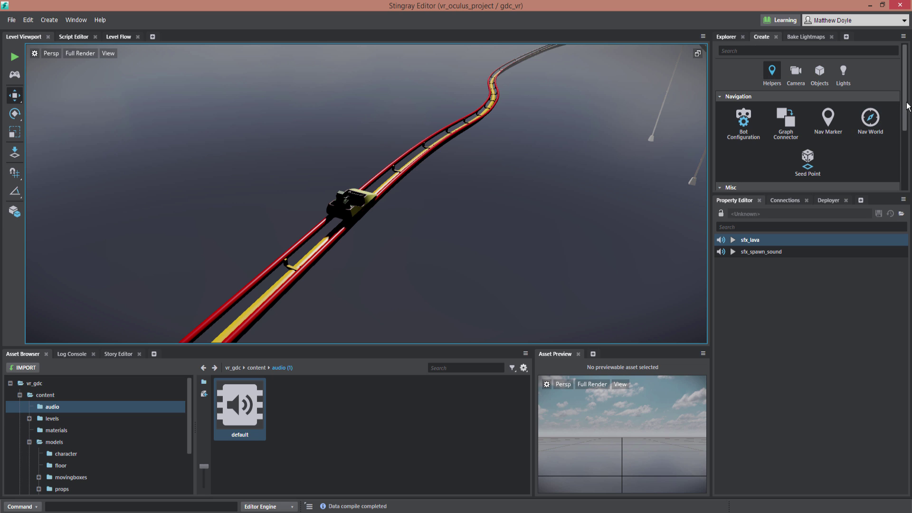
scroll(897, 109, "down", 3)
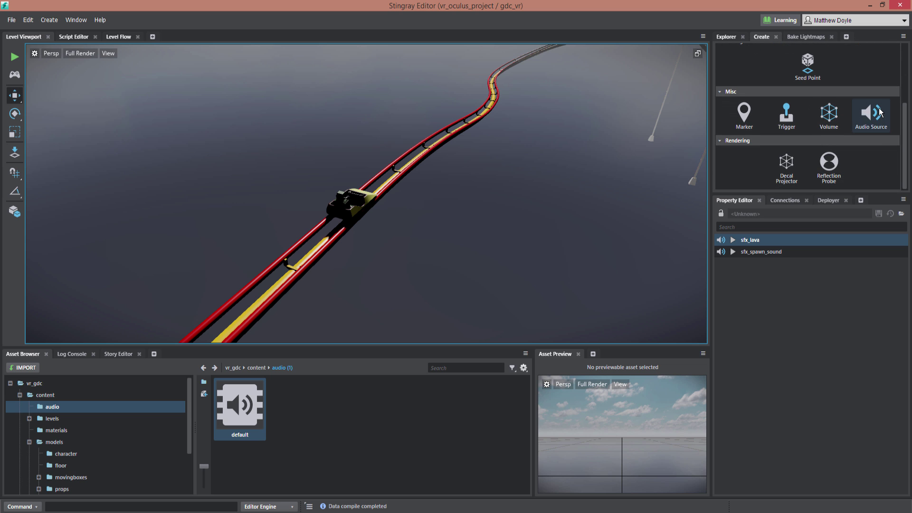
left_click(874, 114)
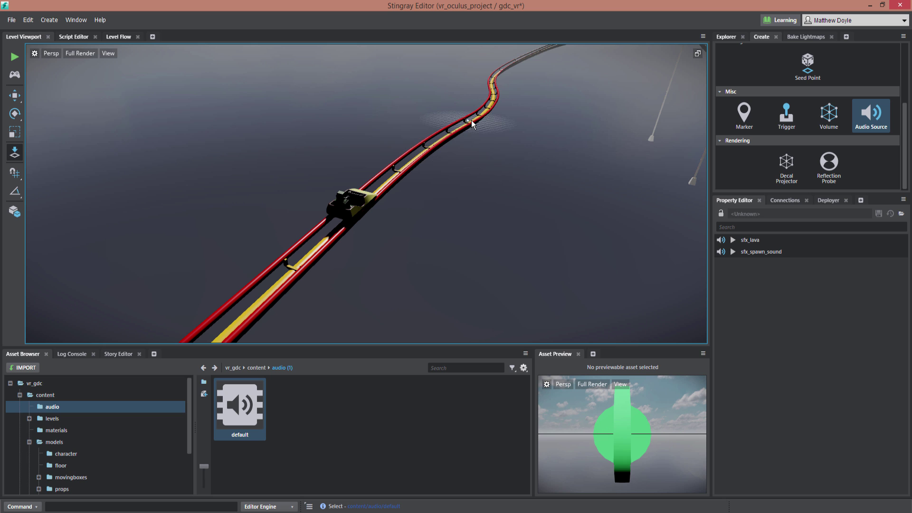
left_click(472, 125)
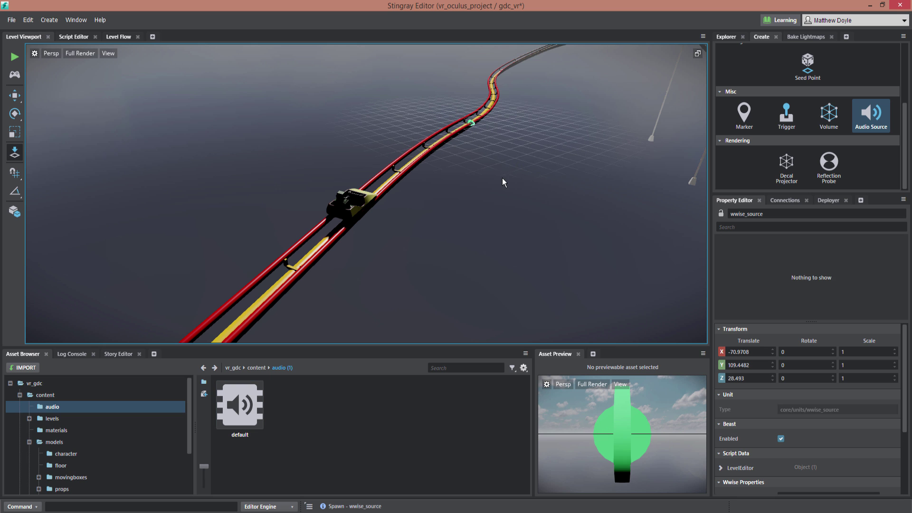
Rename the placed audio source as lava_source
double_click(753, 213)
type("wa")
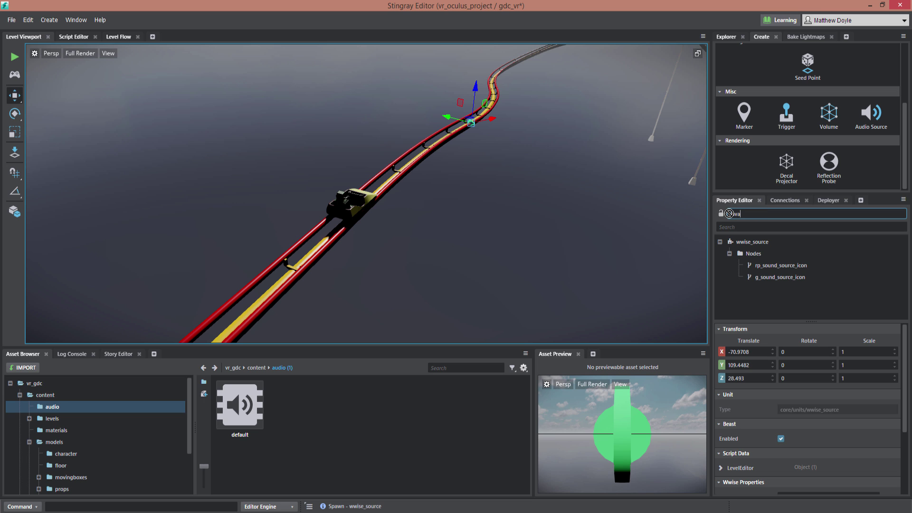
type("va_source")
key("Return")
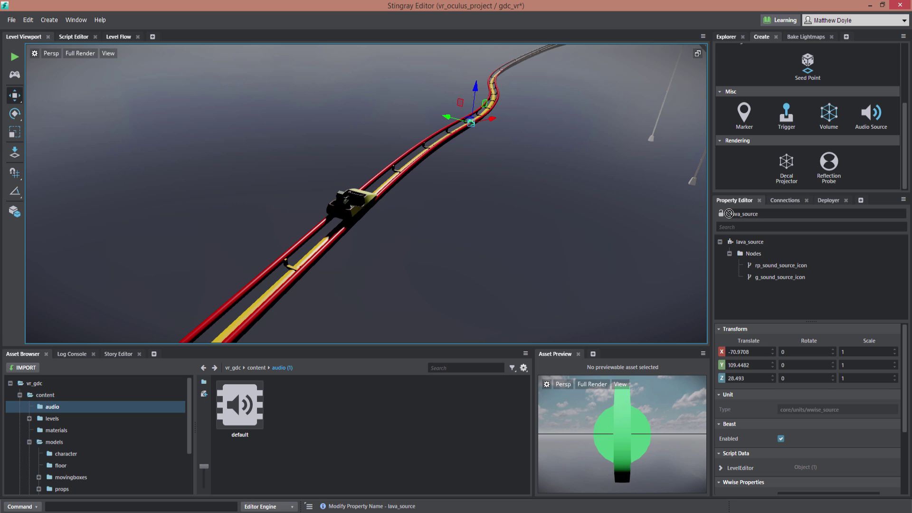
Assign the content/audio/default bank and the sfx_lava event to lava_source
left_click_drag(905, 400, 908, 456)
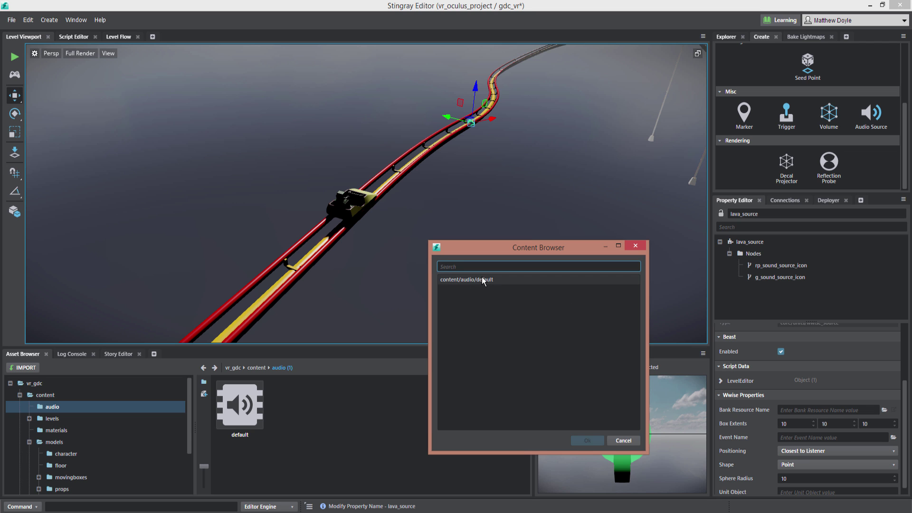
double_click(484, 279)
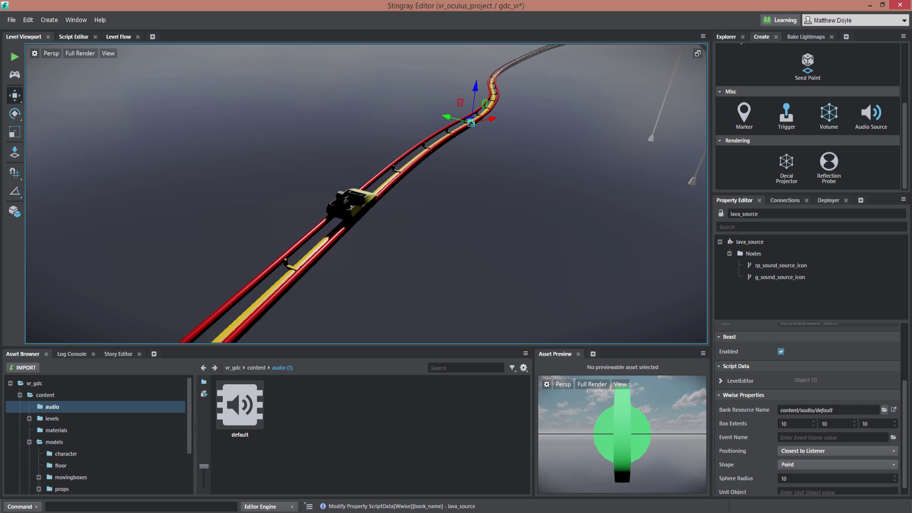
scroll(900, 419, "down", 1)
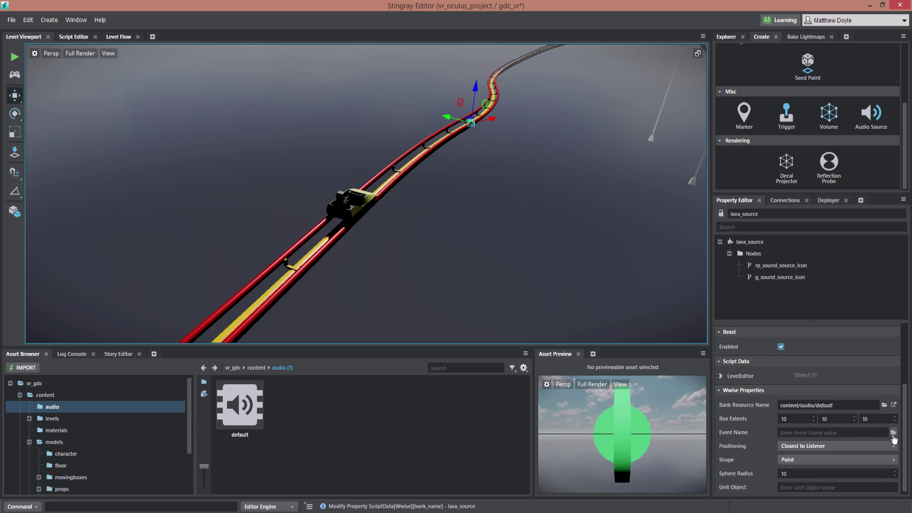
left_click(893, 433)
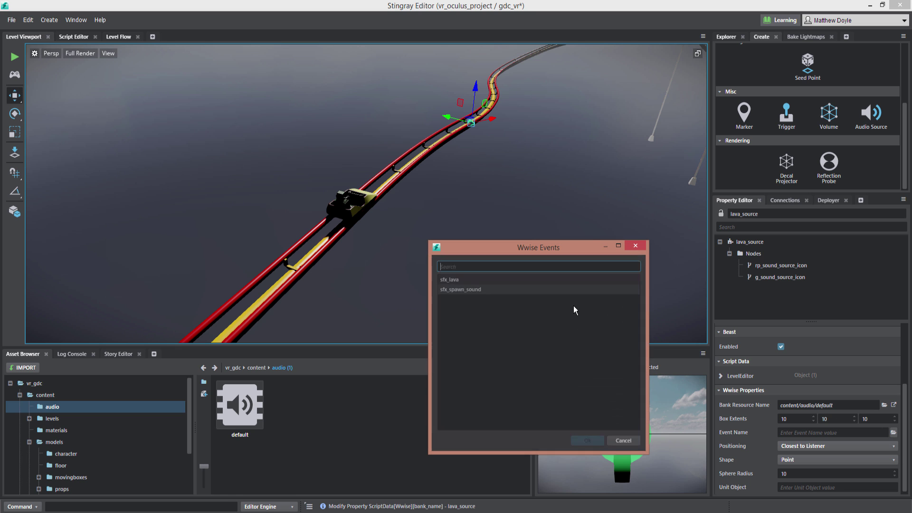
left_click(449, 283)
double_click(449, 283)
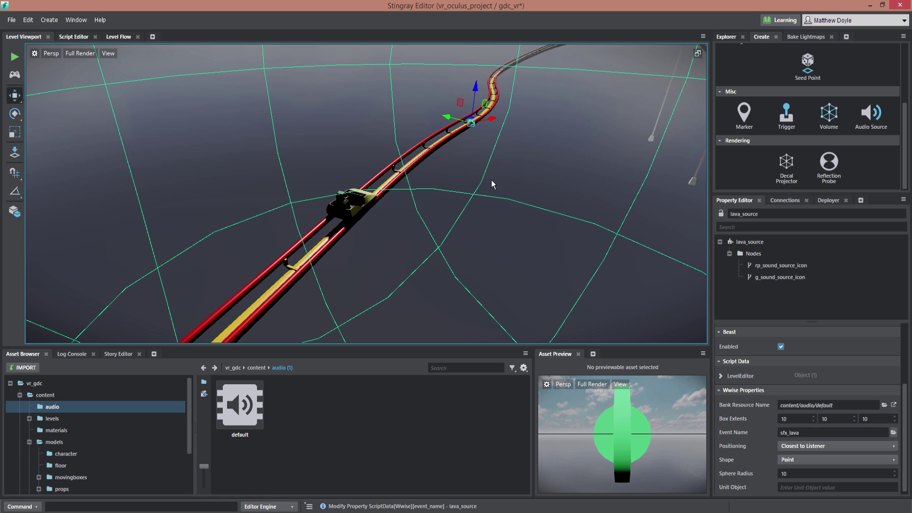
Set the Wwise shape of lava_source to Sphere
key("f")
scroll(438, 165, "down", 3)
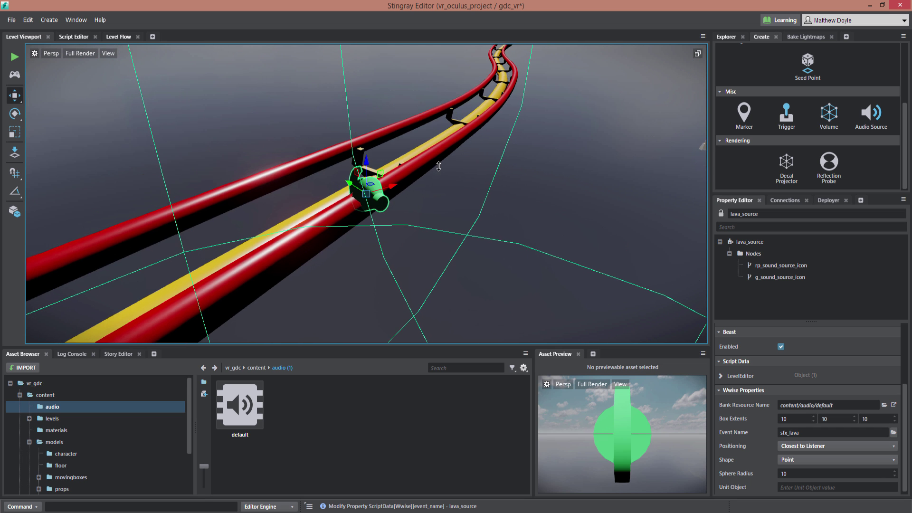
scroll(438, 165, "down", 10)
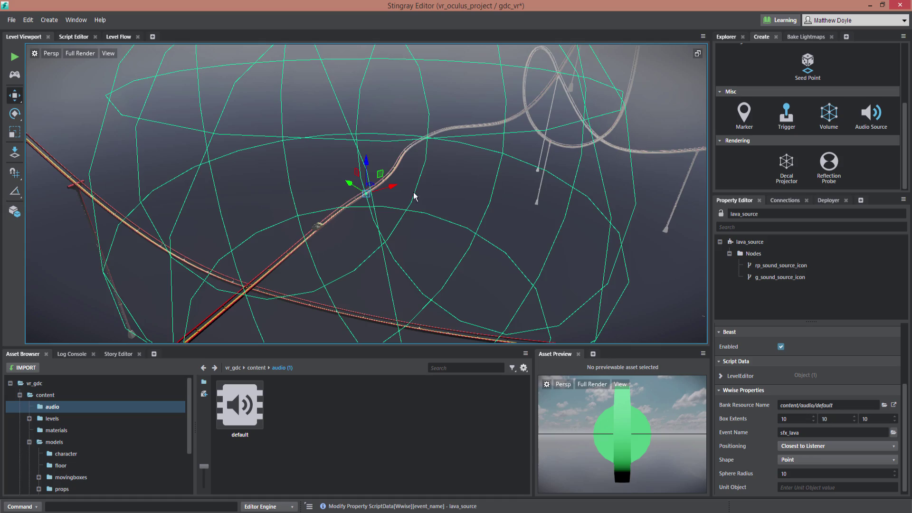
scroll(413, 196, "down", 5)
scroll(141, 109, "up", 6)
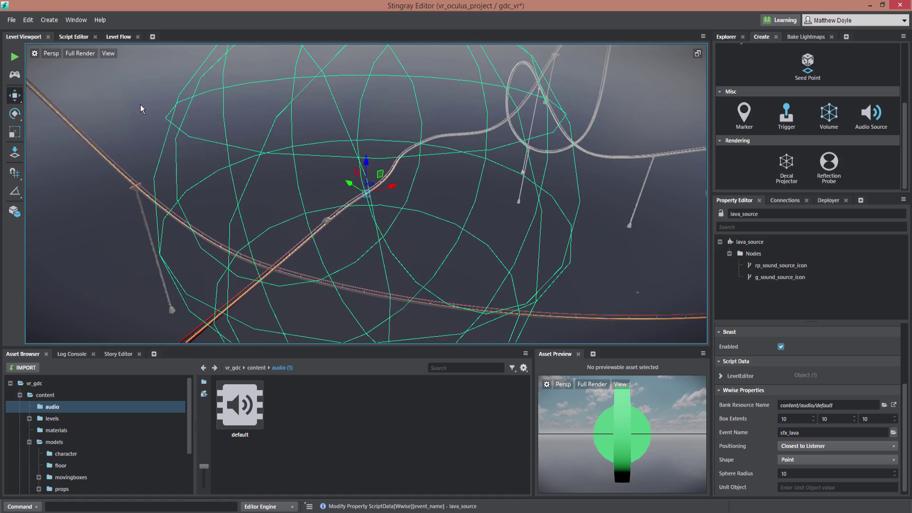
left_click_drag(139, 111, 180, 134, "alt")
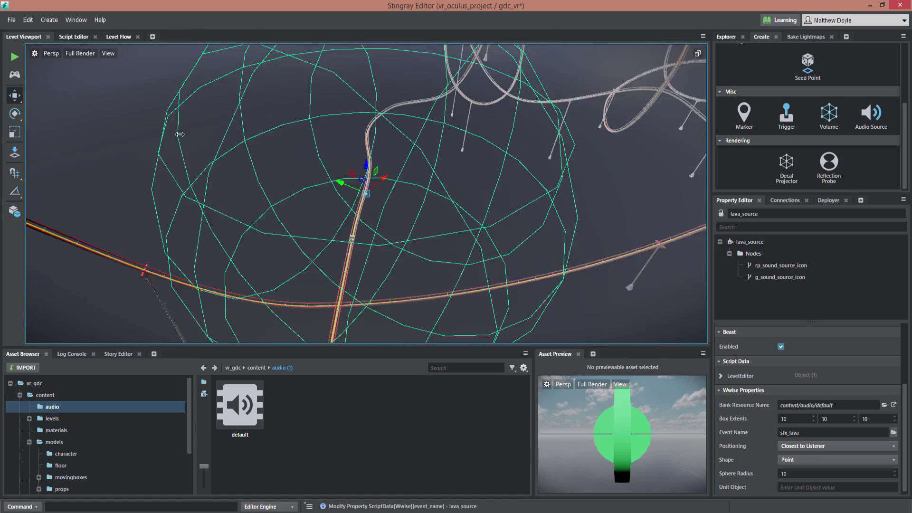
scroll(285, 171, "down", 3)
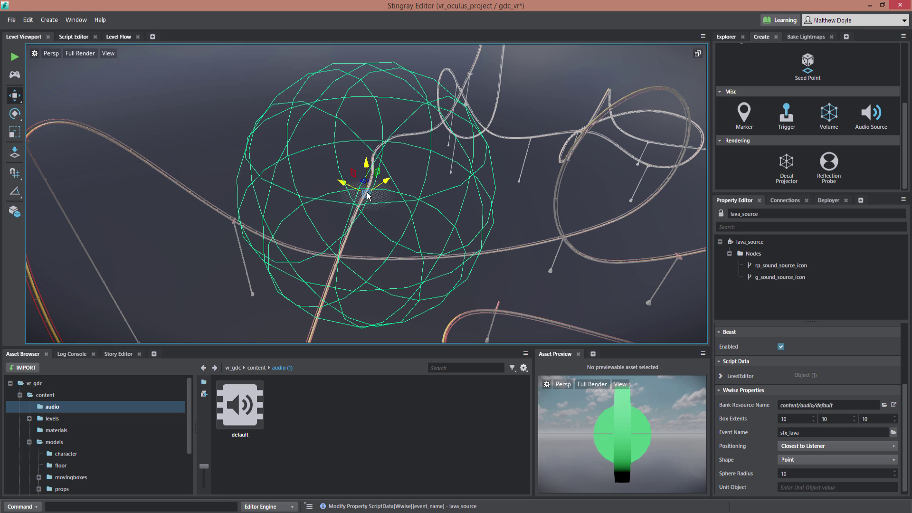
left_click(801, 460)
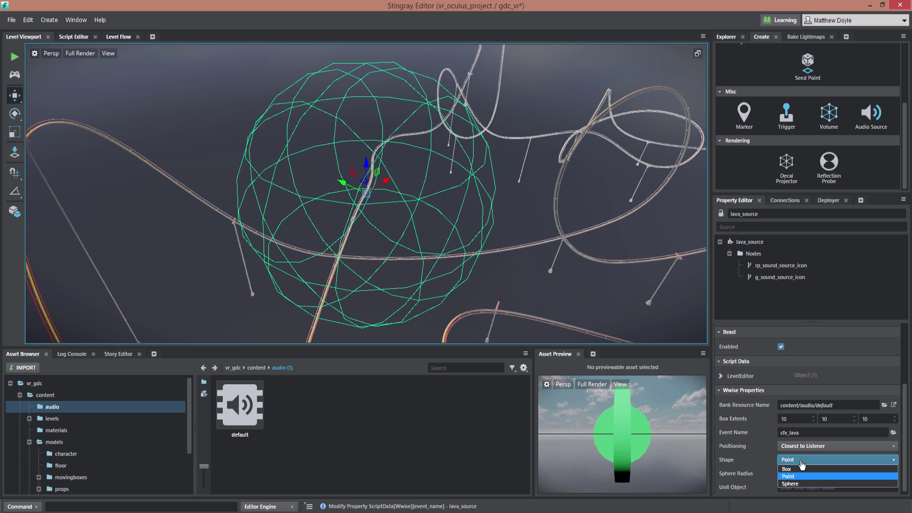
left_click(798, 483)
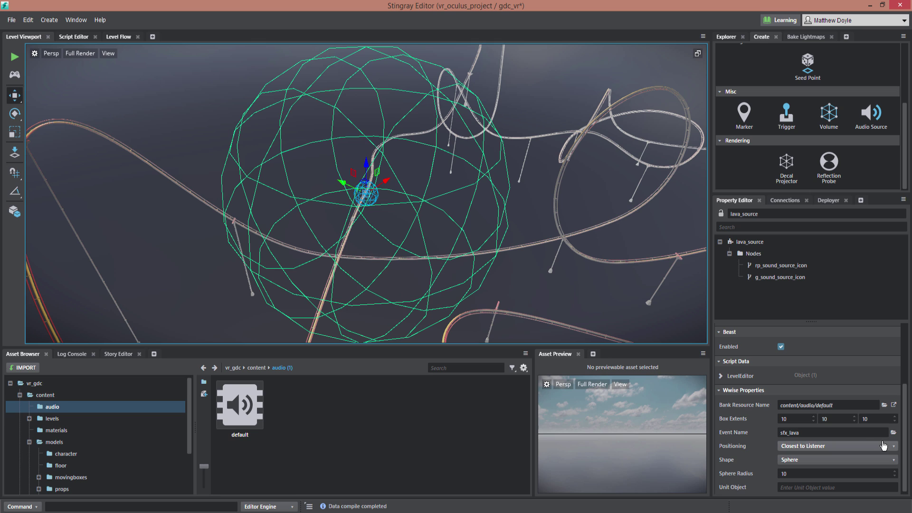
Move lava_source off the track so the edge of its outer range sphere lies near the cart
scroll(905, 440, "down", 1)
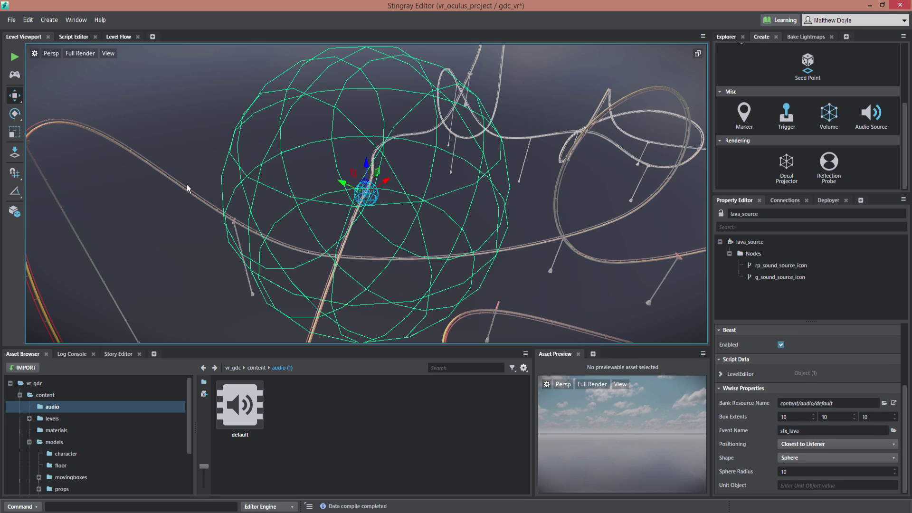
left_click_drag(151, 129, 250, 131, "alt")
left_click_drag(419, 177, 353, 138, "alt")
left_click_drag(543, 259, 328, 253, "alt")
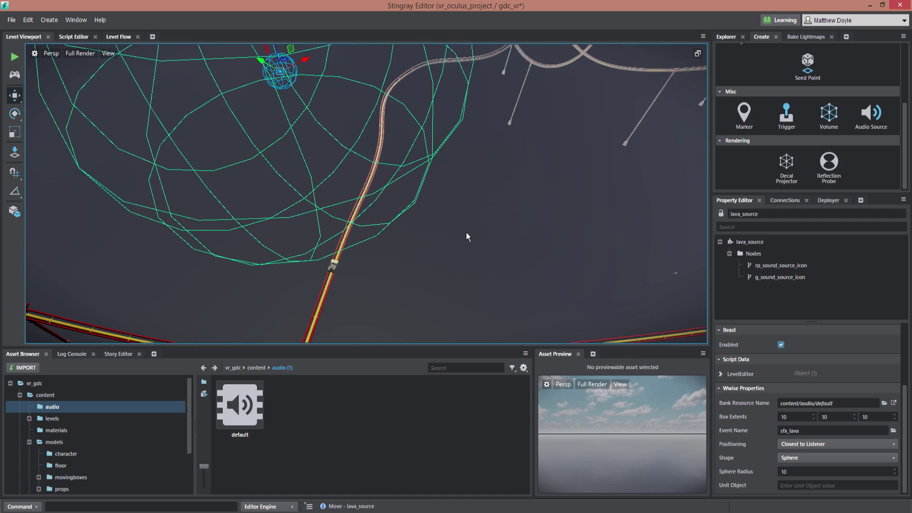
left_click_drag(465, 236, 481, 203, "alt")
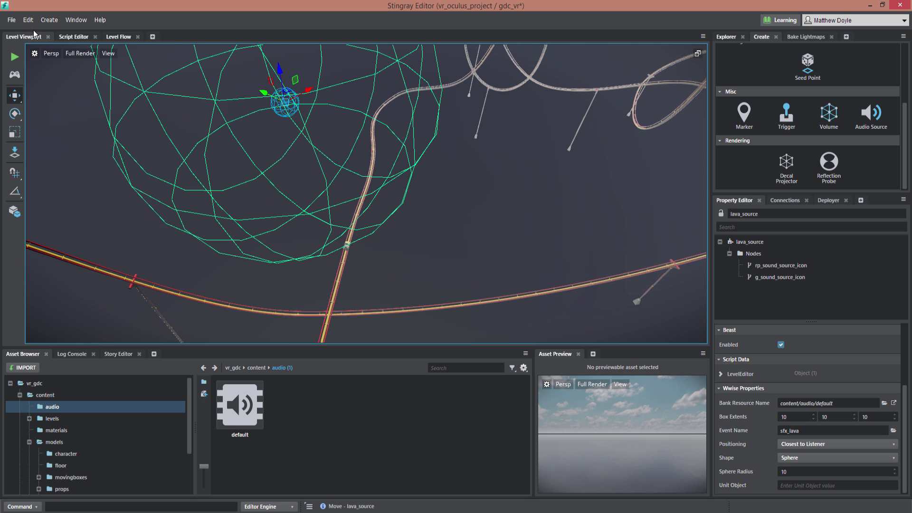
Save the gdc_vr level and test it, then end the test run
left_click(11, 19)
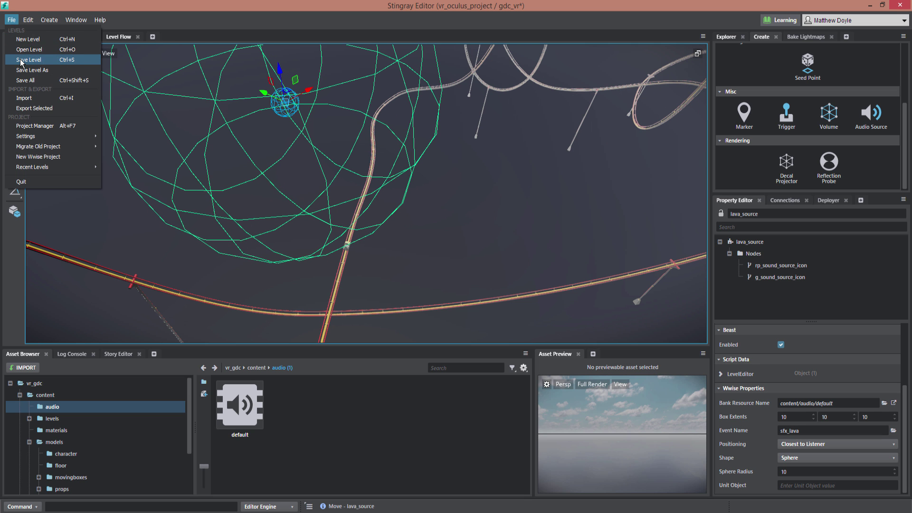
left_click(21, 60)
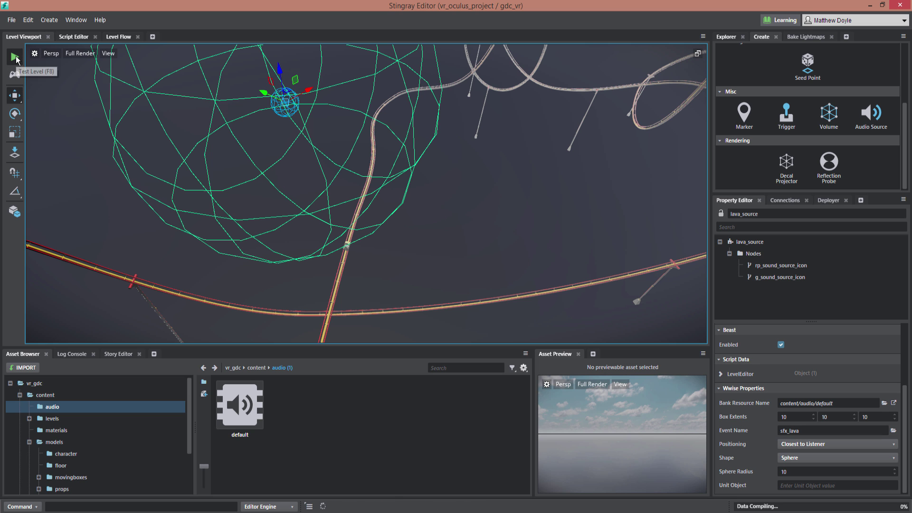
left_click(14, 57)
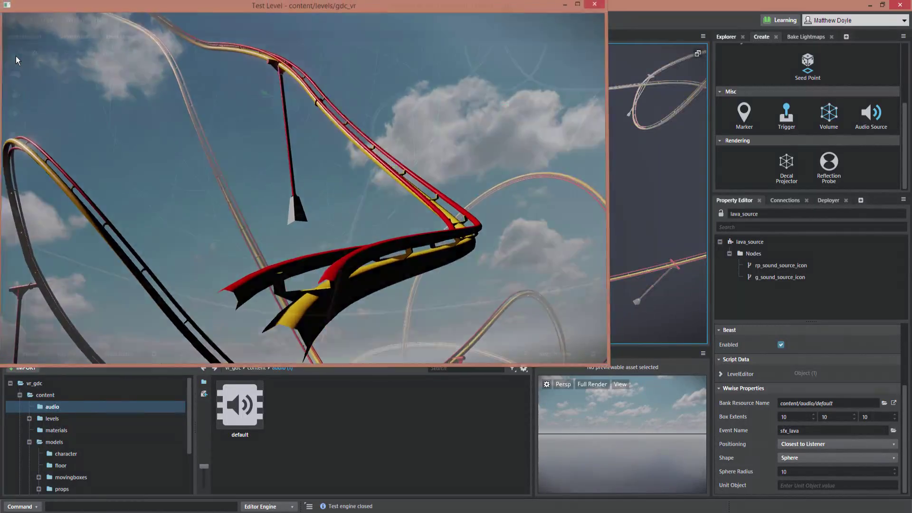
key("Escape")
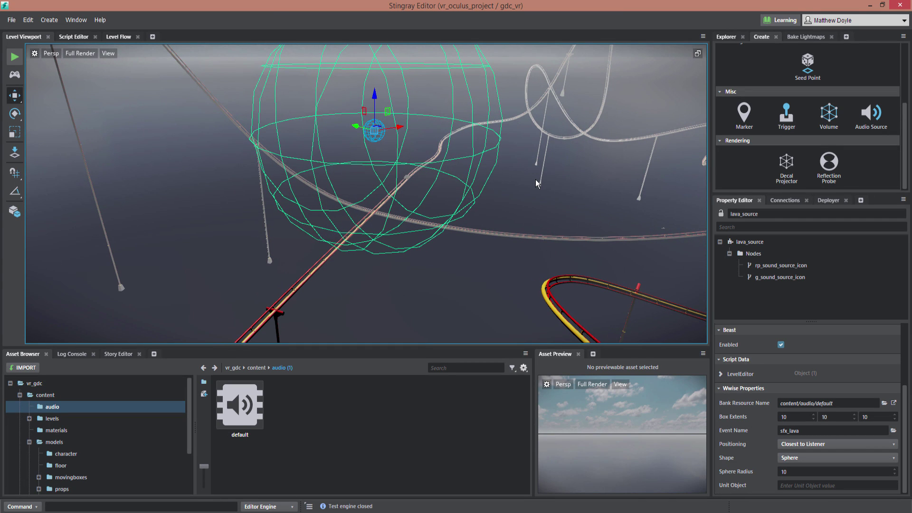
Open the existing vr_project from the RollerCoaster_VR_Project_003 folder through the Project Manager
left_click(11, 20)
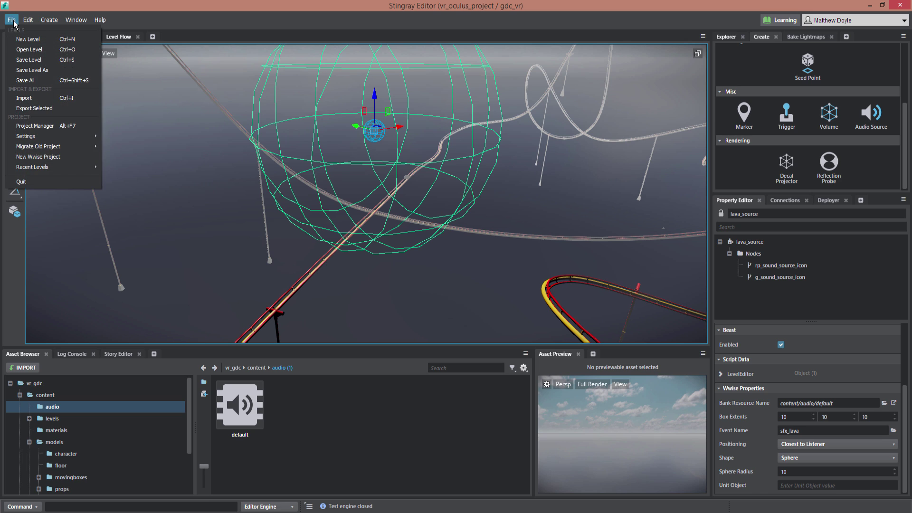
left_click(38, 126)
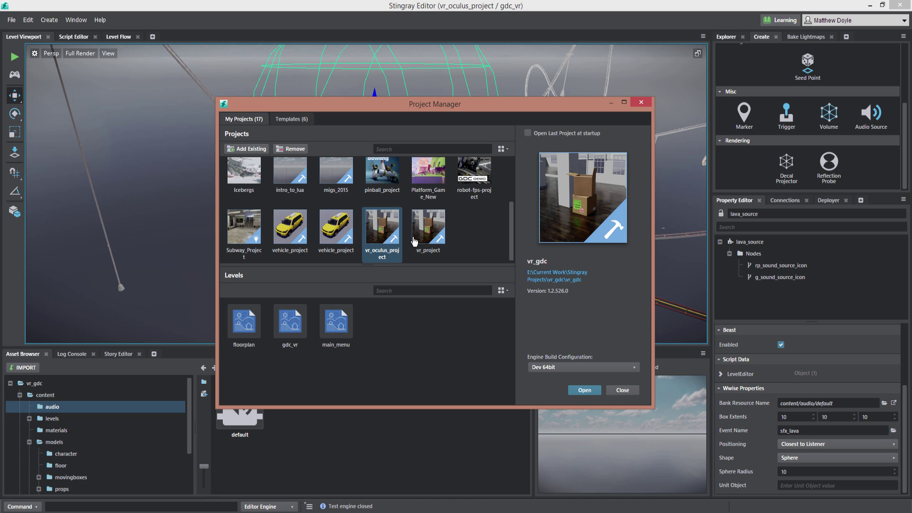
left_click(426, 231)
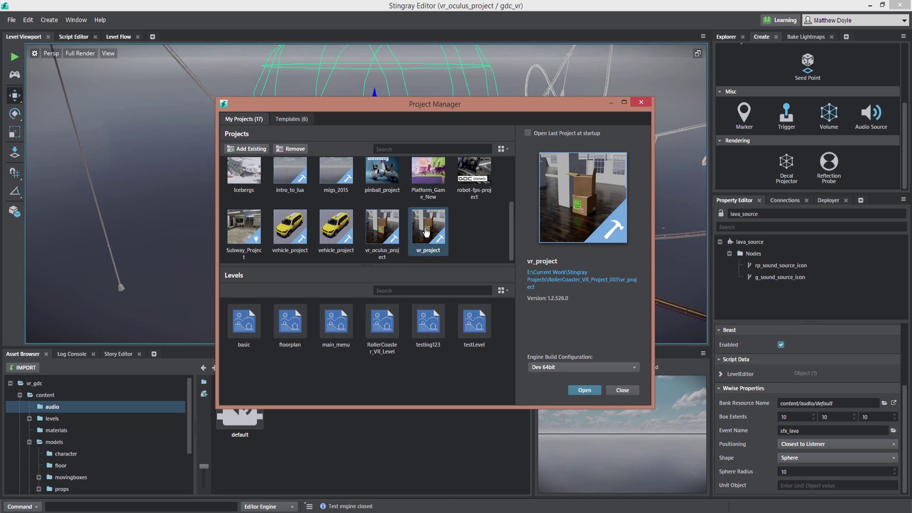
left_click(581, 390)
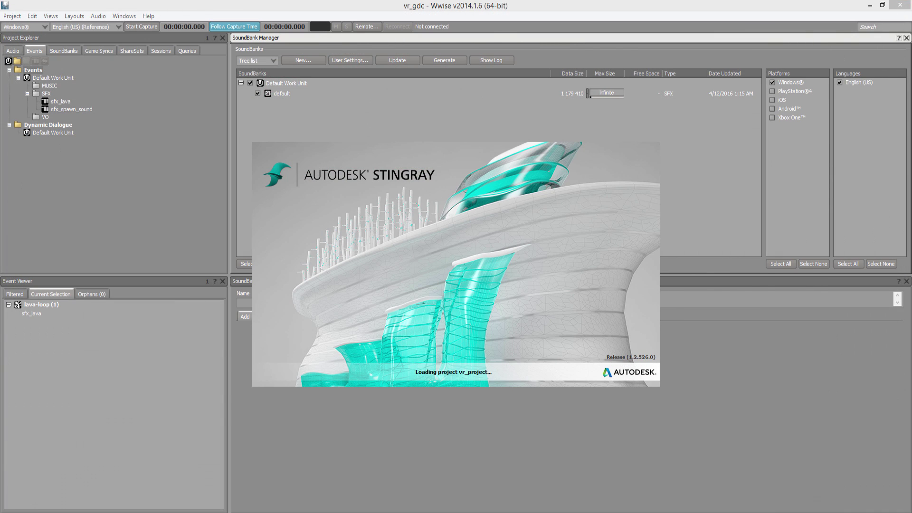
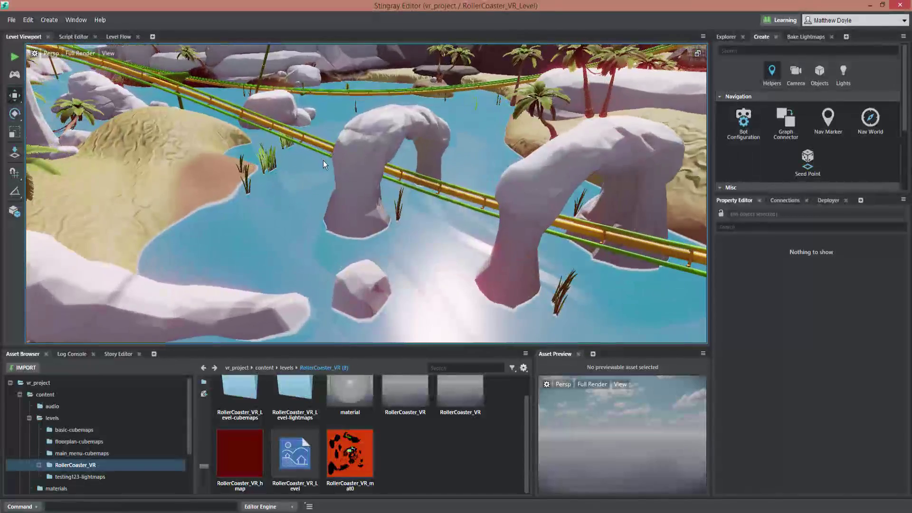
Examine the island level around the rollercoaster track, the rock arches and the surrounding water
scroll(278, 209, "down", 6)
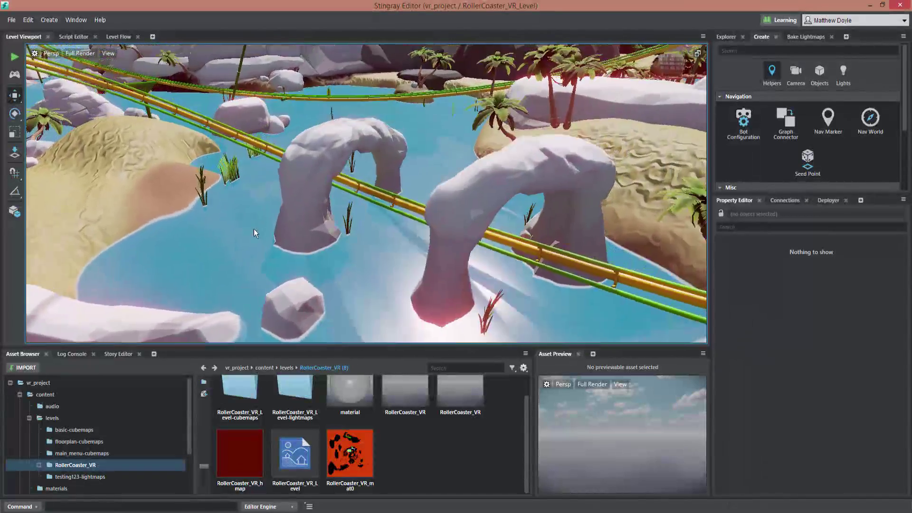
scroll(300, 231, "down", 5)
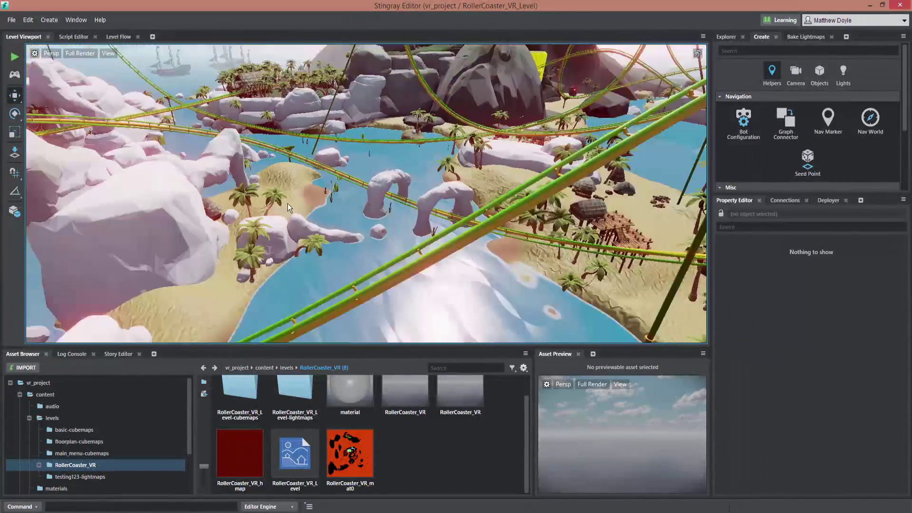
left_click_drag(300, 109, 417, 199, "alt")
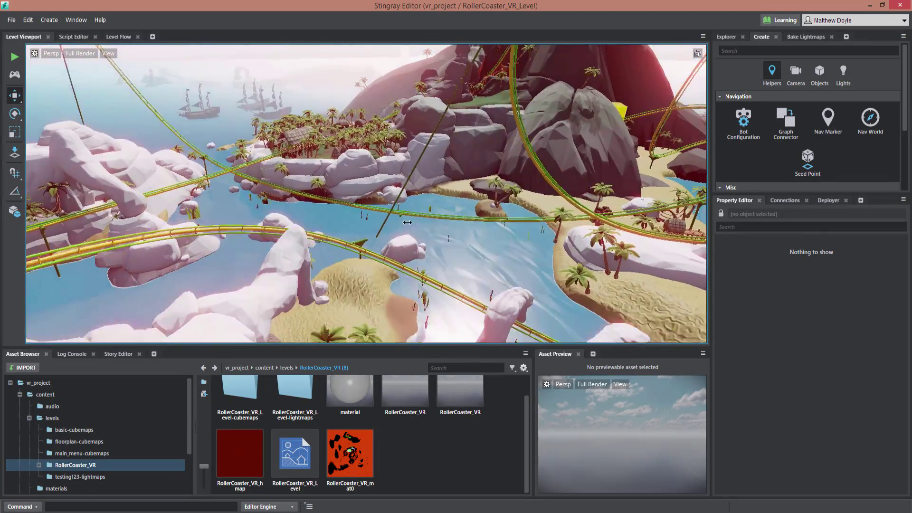
right_click_drag(418, 199, 475, 210, "alt")
left_click_drag(475, 210, 418, 212, "alt")
right_click_drag(400, 194, 355, 166, "alt")
left_click_drag(355, 165, 361, 223, "alt")
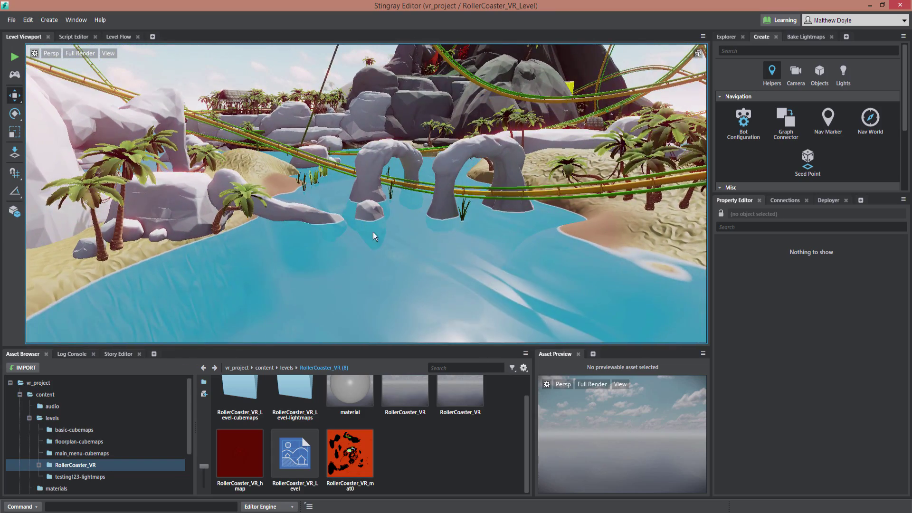
right_click_drag(335, 179, 371, 194, "alt")
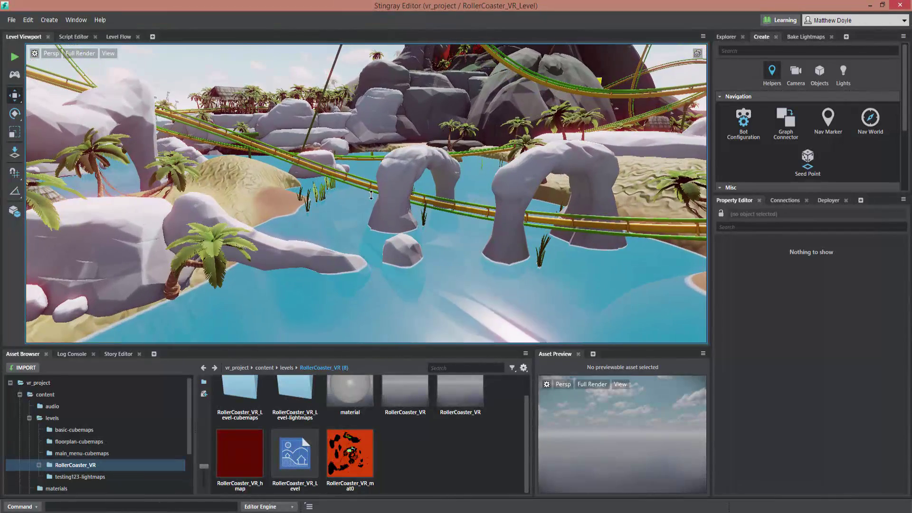
Open the water material of the ocean surface and examine its settings
left_click(450, 276)
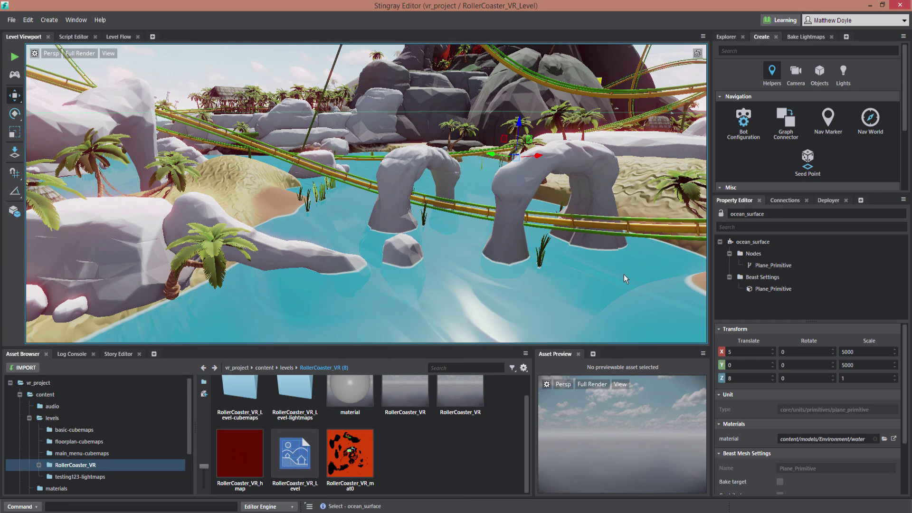
scroll(816, 384, "down", 2)
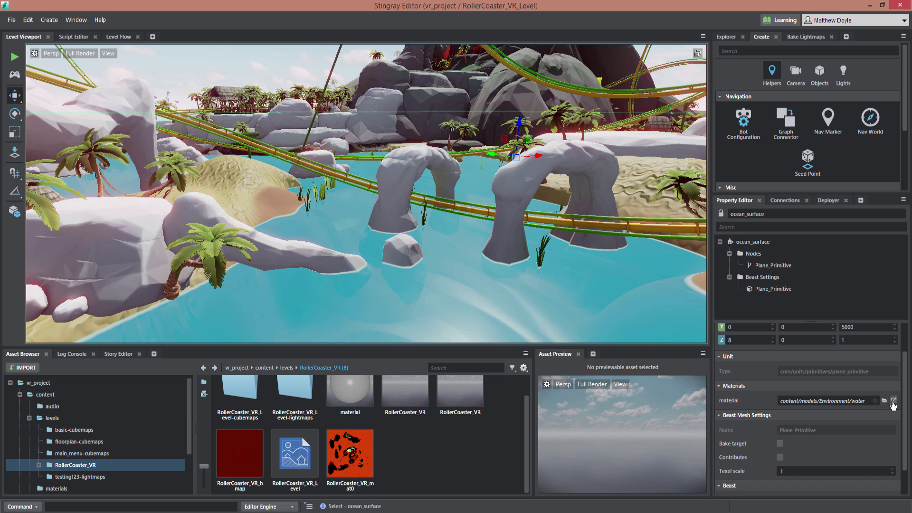
left_click(893, 400)
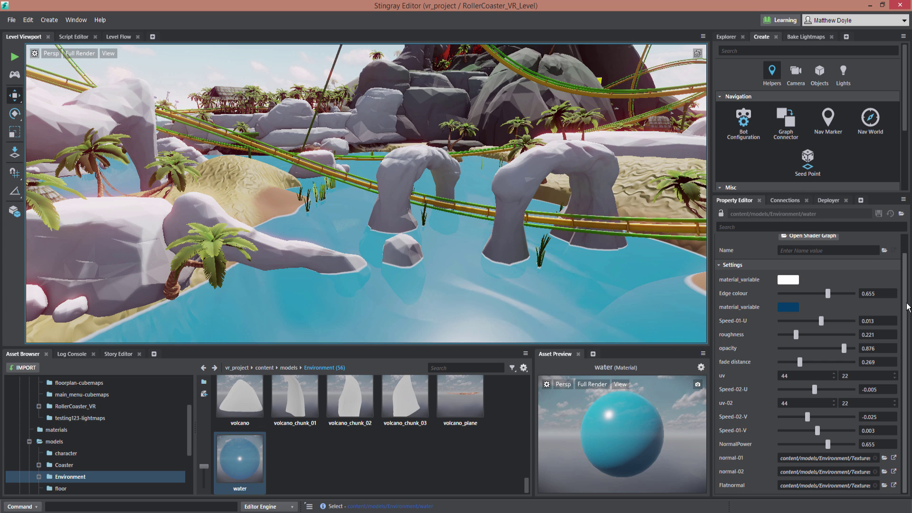
left_click_drag(906, 306, 906, 288)
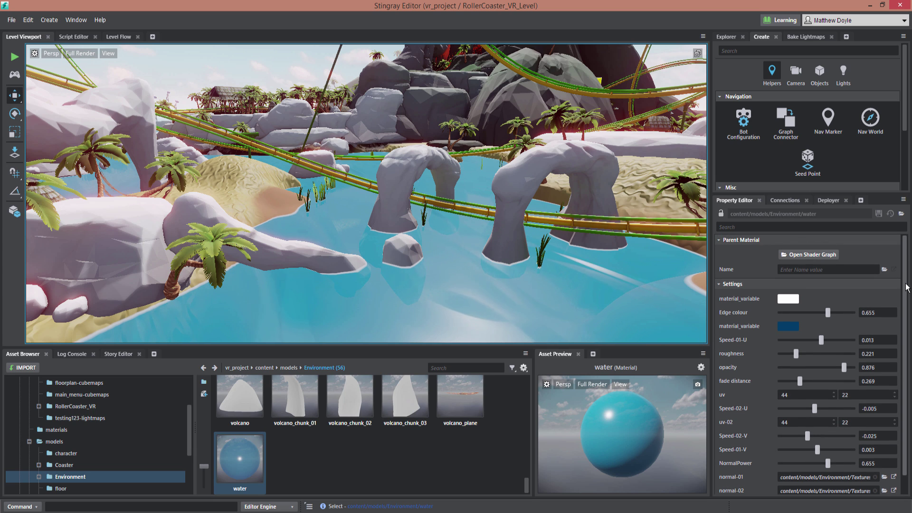
Review the remaining water material settings and open the material's shader graph in a maximized window
left_click_drag(906, 288, 908, 312)
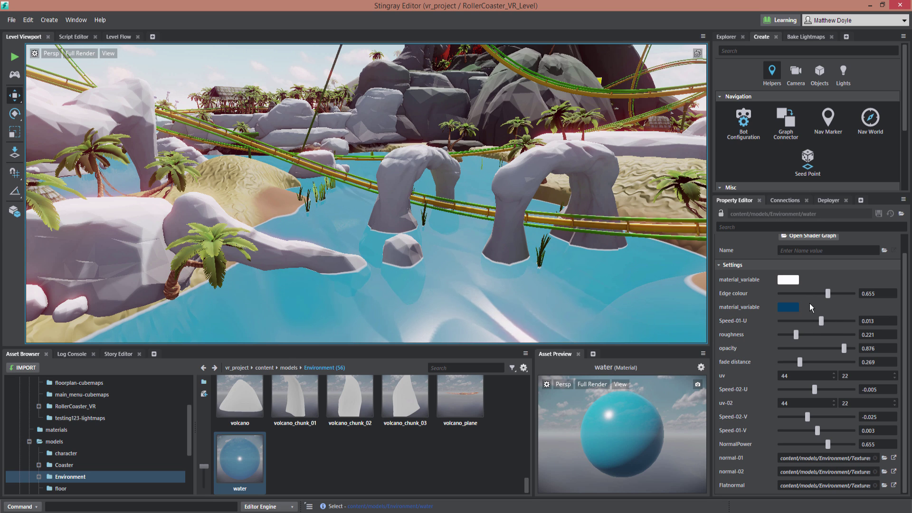
scroll(909, 274, "up", 1)
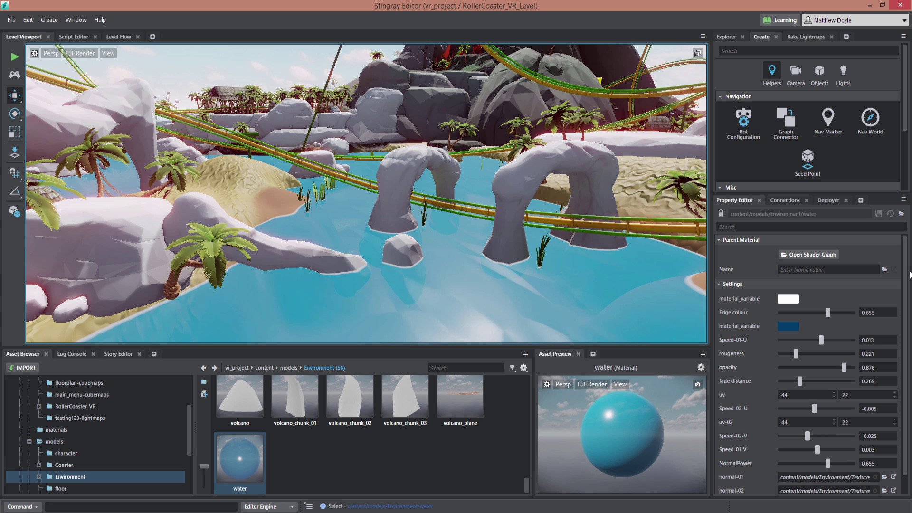
left_click(805, 257)
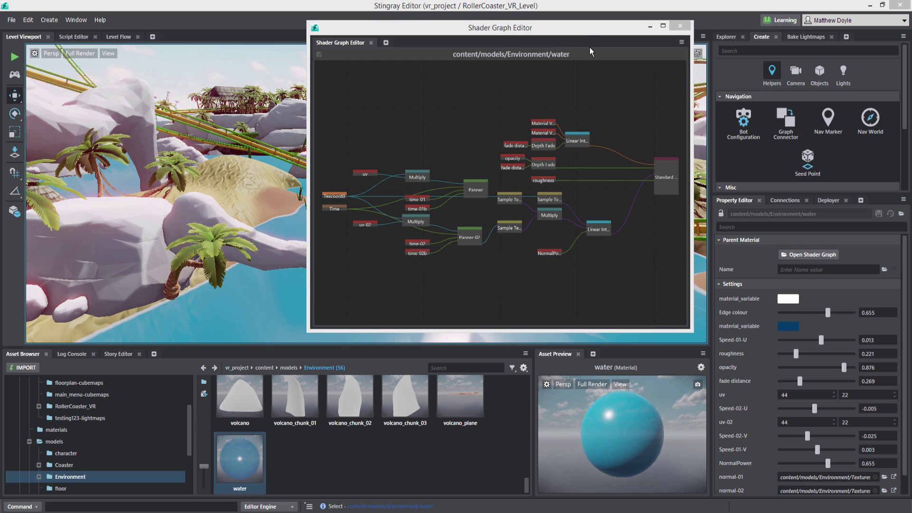
left_click_drag(579, 25, 471, 36)
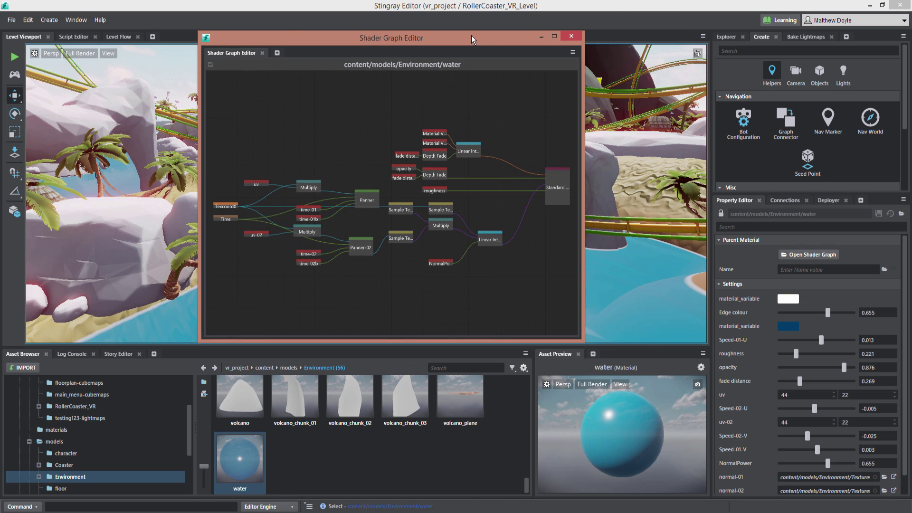
left_click(554, 37)
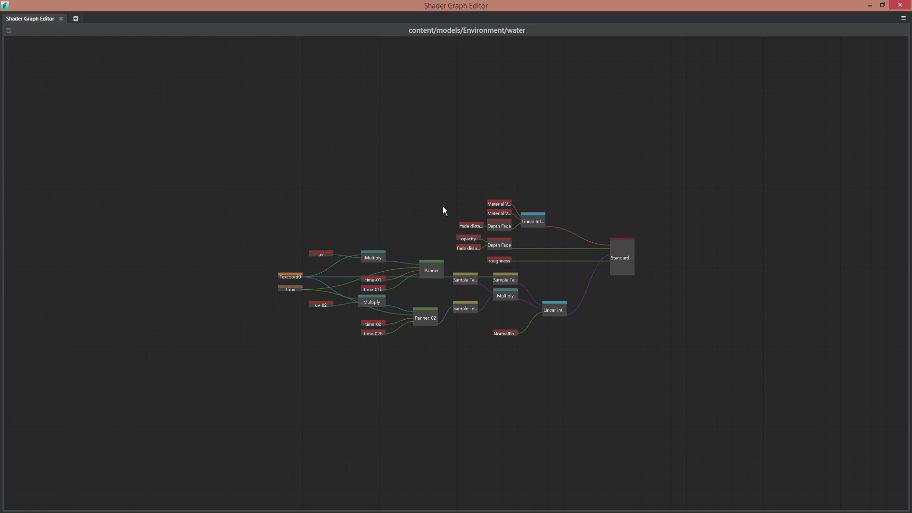
Examine the water shader graph, from the Panner and Sample Texture nodes to the Standard Base inputs, including Refraction
scroll(434, 215, "up", 5)
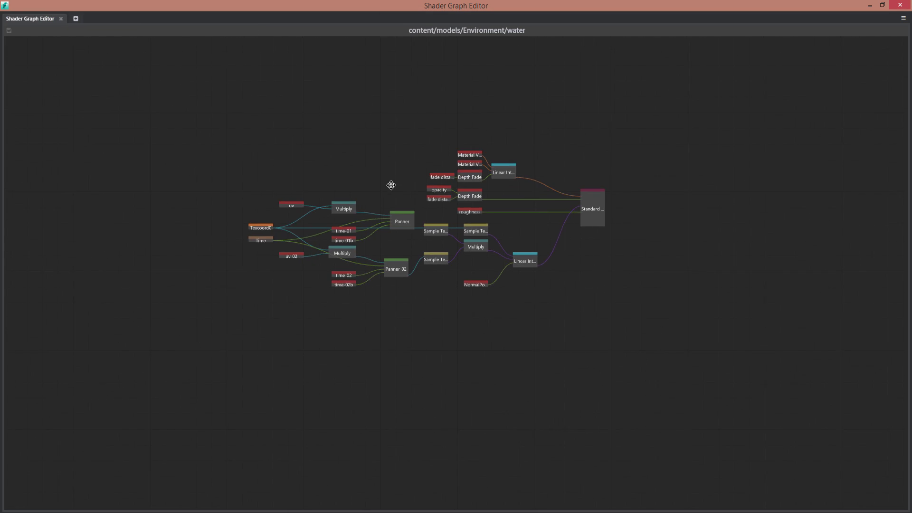
right_click_drag(517, 210, 520, 202, "alt")
middle_click_drag(527, 164, 629, 288, "alt")
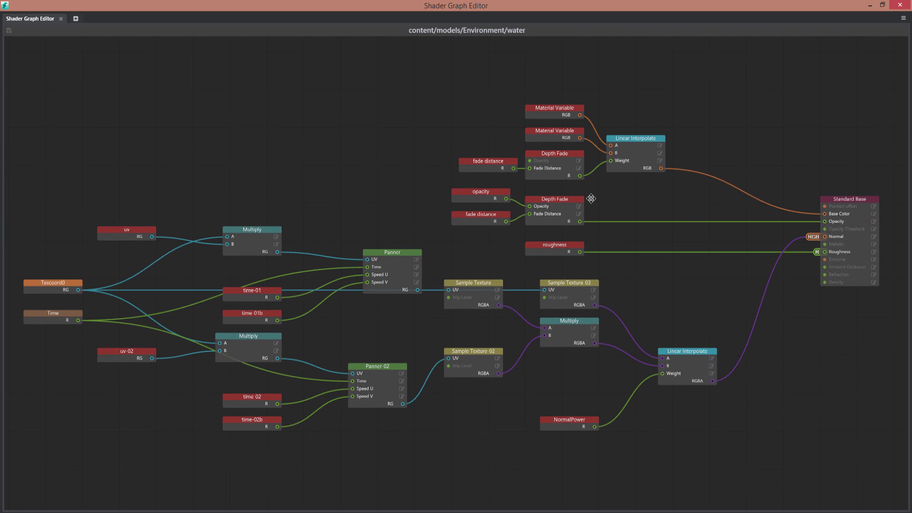
middle_click_drag(373, 187, 376, 183, "alt")
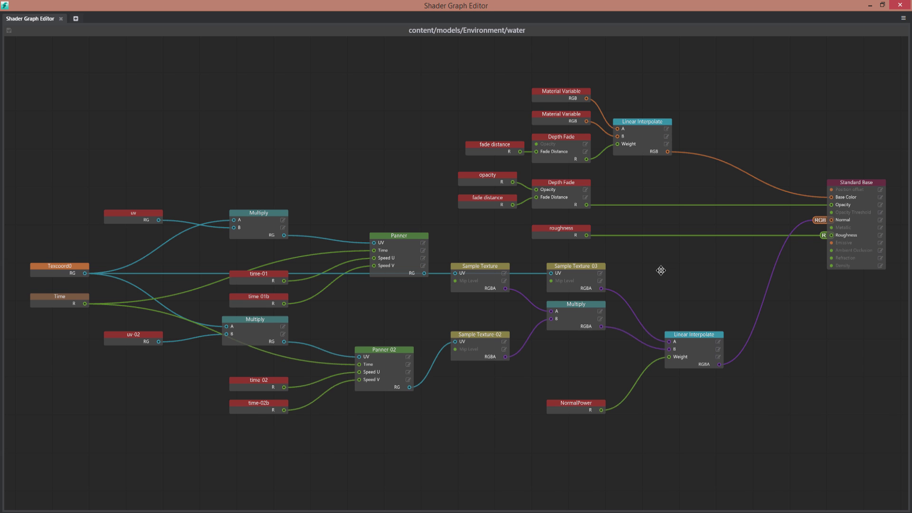
middle_click_drag(660, 272, 470, 258, "alt")
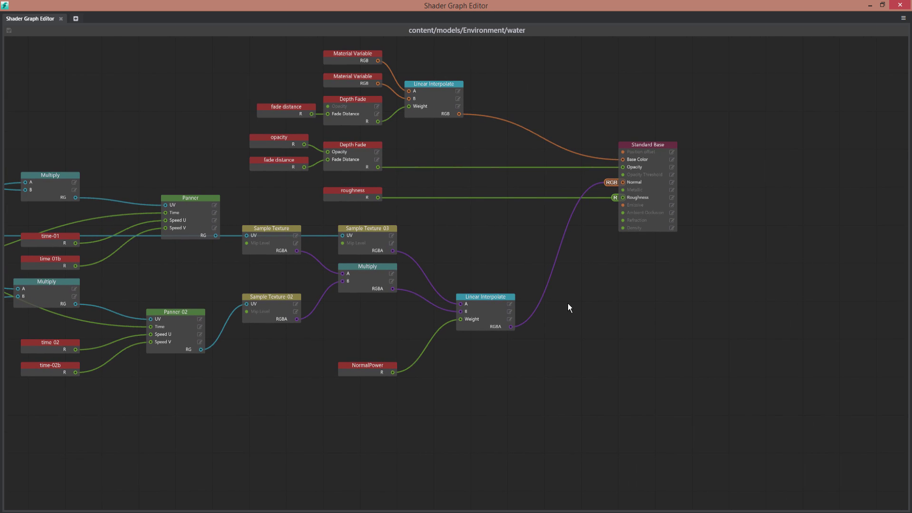
middle_click_drag(567, 303, 472, 316, "alt")
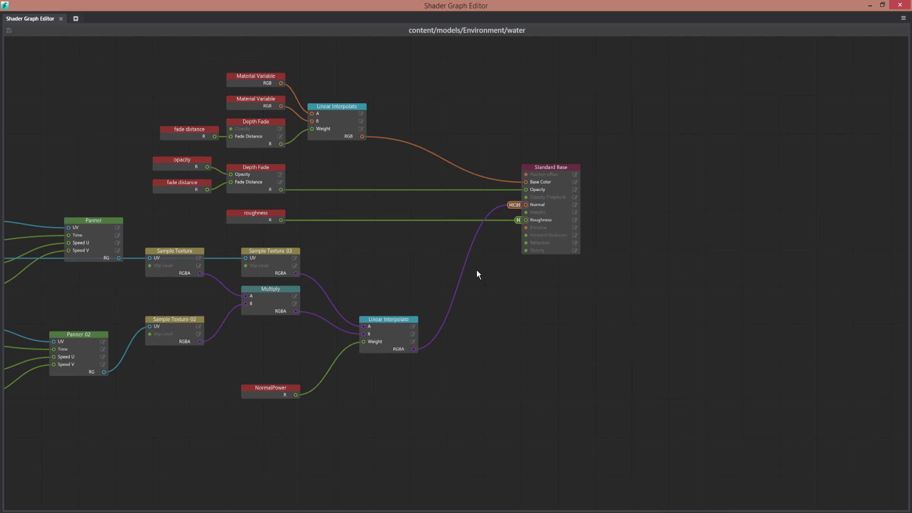
scroll(477, 275, "up", 4)
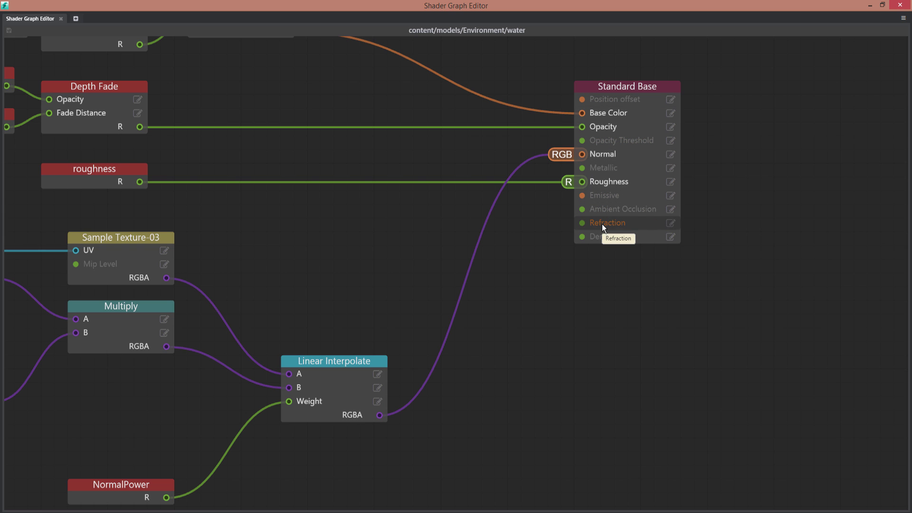
middle_click_drag(494, 289, 571, 271)
scroll(463, 230, "down", 1)
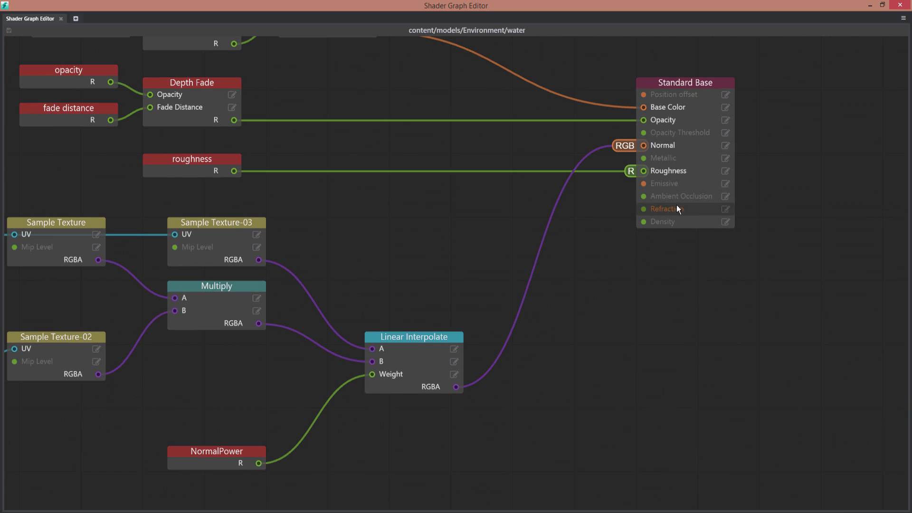
middle_click_drag(441, 249, 538, 216)
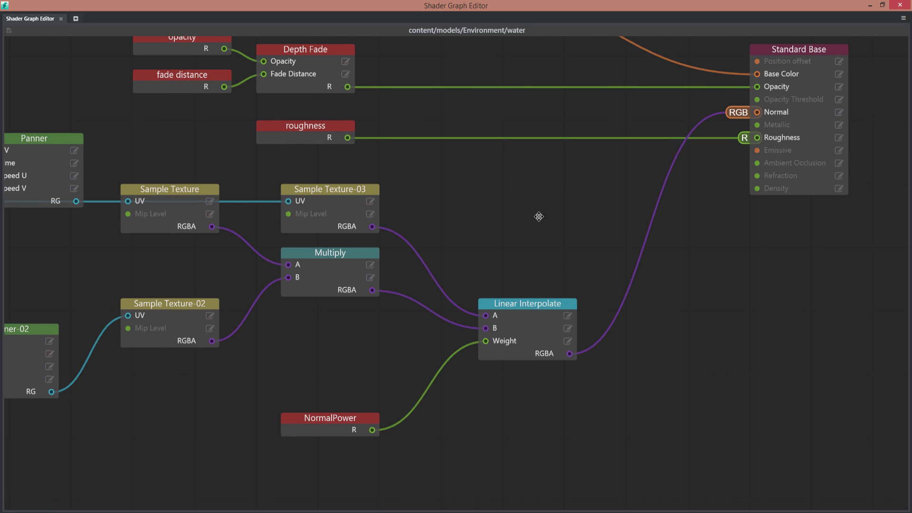
middle_click_drag(590, 216, 834, 201)
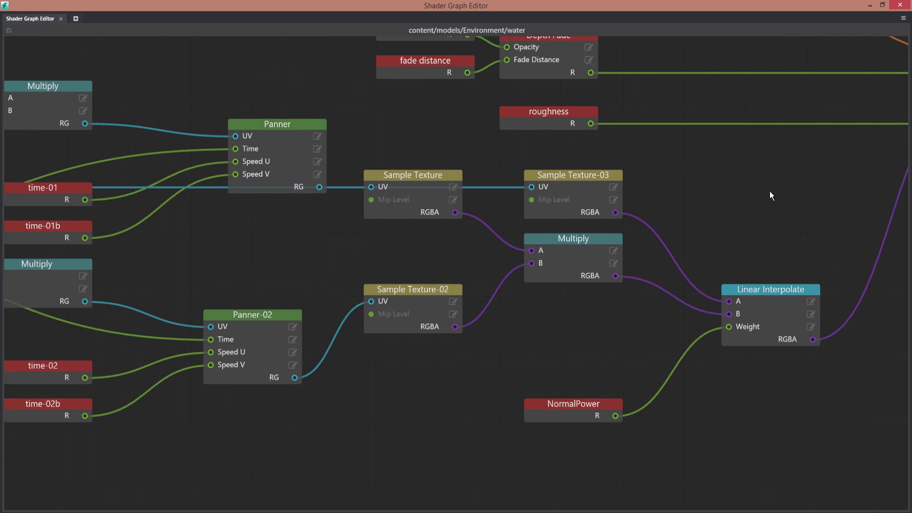
middle_click_drag(770, 196, 357, 227)
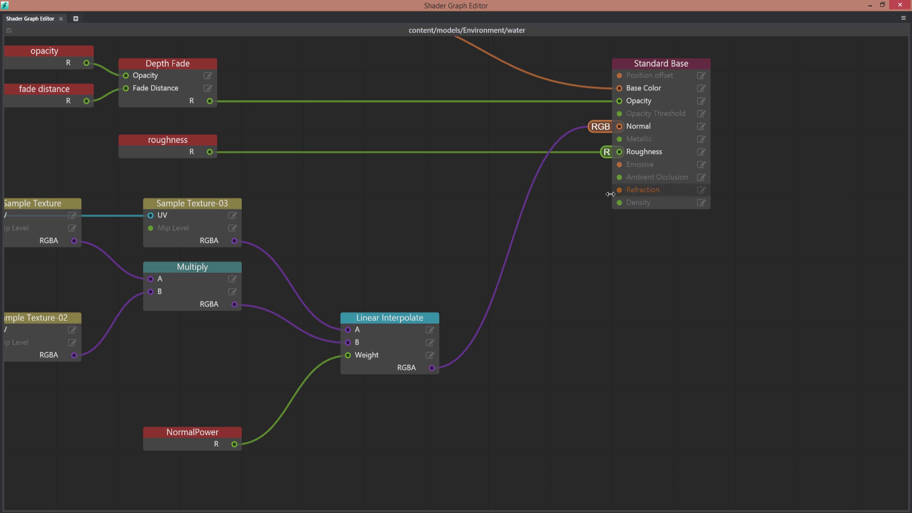
Add a Constant Scalar node above the lower Linear Interpolate node and set its A value to 100
right_click(543, 260)
mouse_move(558, 280)
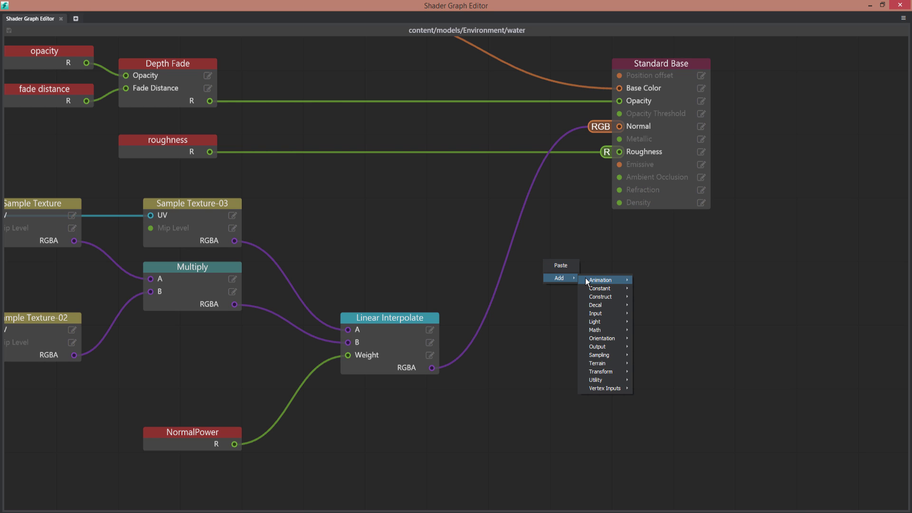
mouse_move(601, 289)
left_click(658, 288)
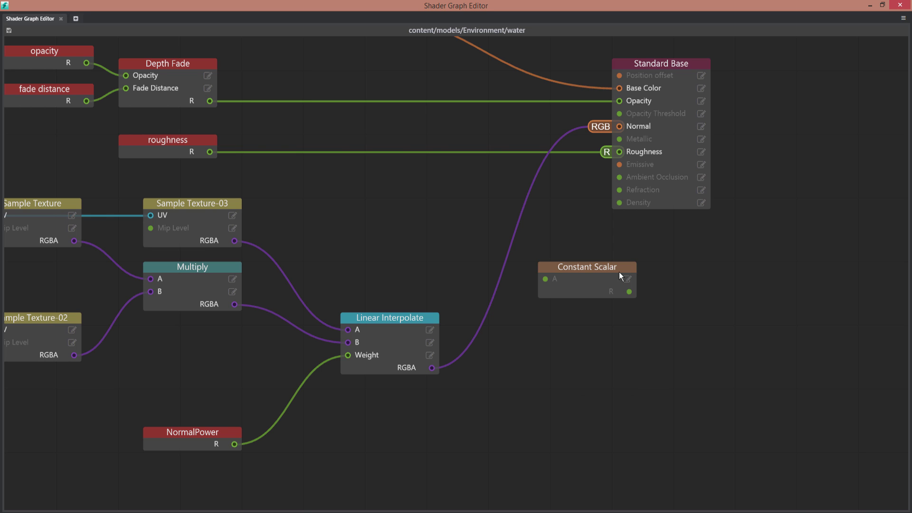
left_click_drag(569, 265, 408, 201)
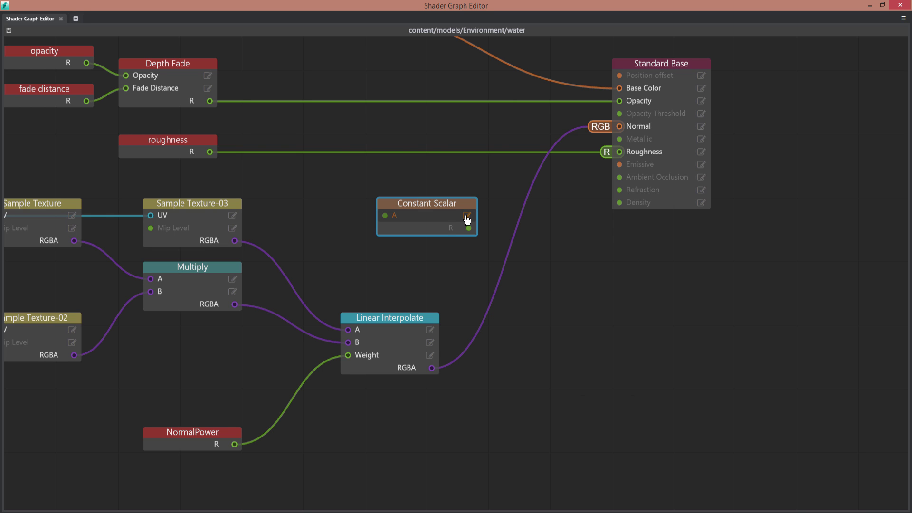
left_click(467, 218)
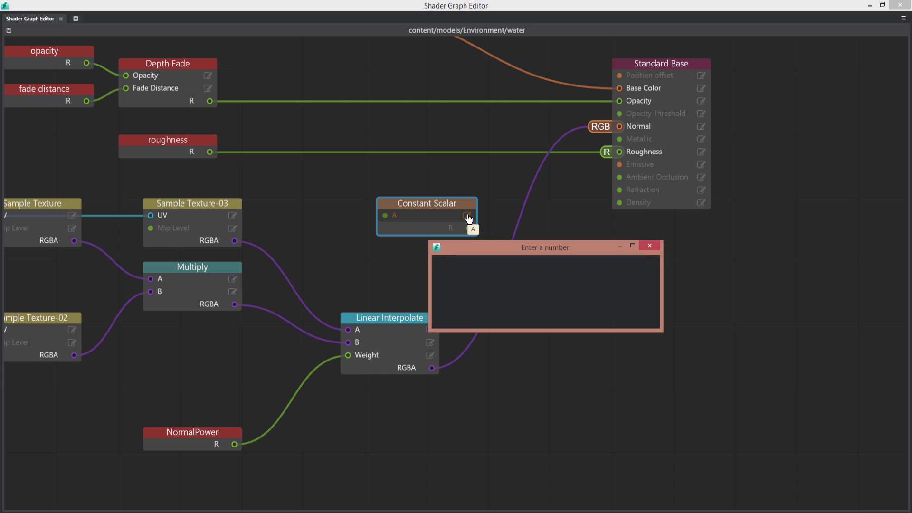
type("100")
key("Return")
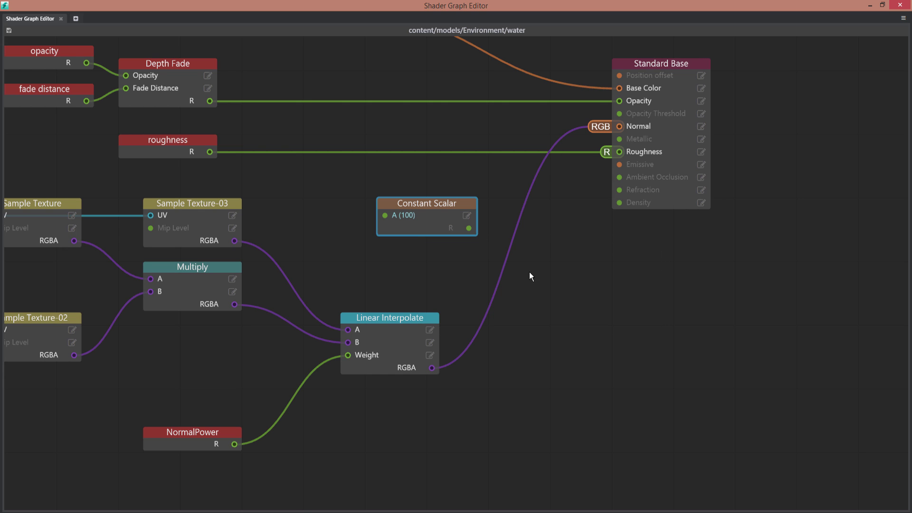
Add a Multiply node with the Constant Scalar as A and the normal Linear Interpolate as B, and connect its output to Standard Base Refraction
right_click(529, 273)
mouse_move(550, 339)
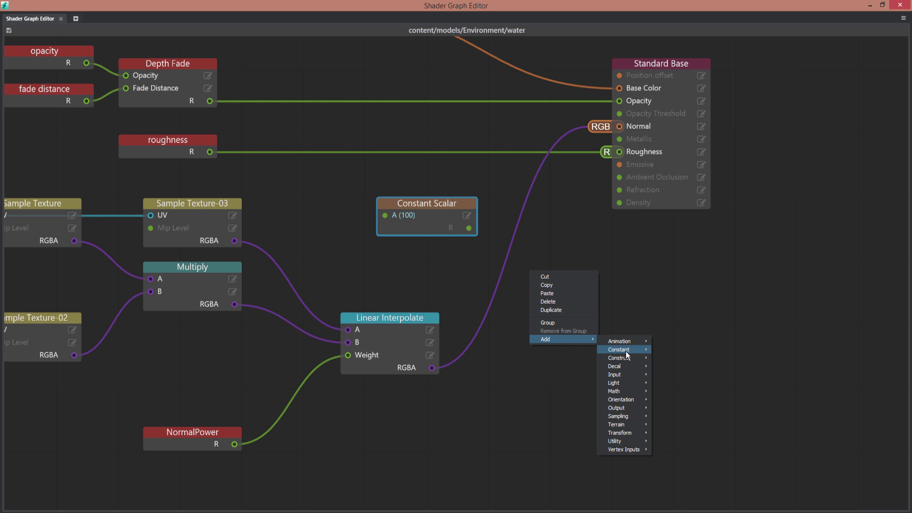
mouse_move(622, 391)
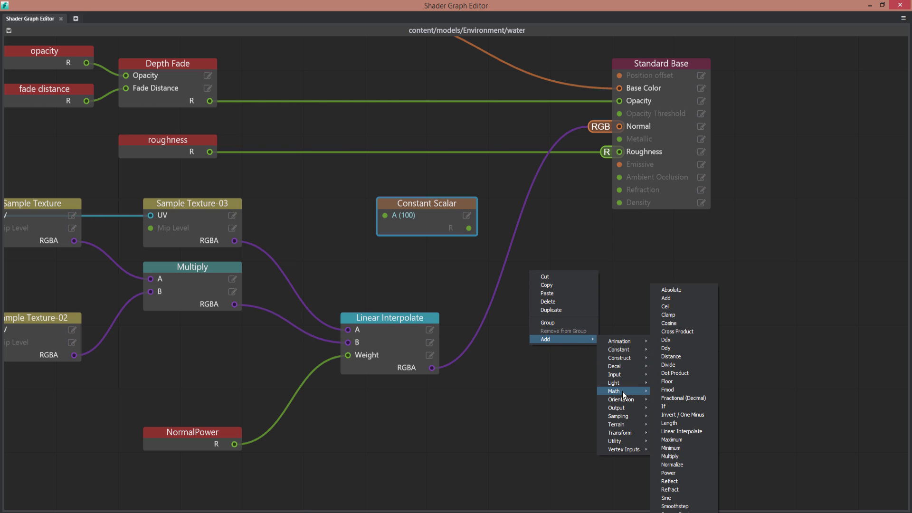
left_click(669, 455)
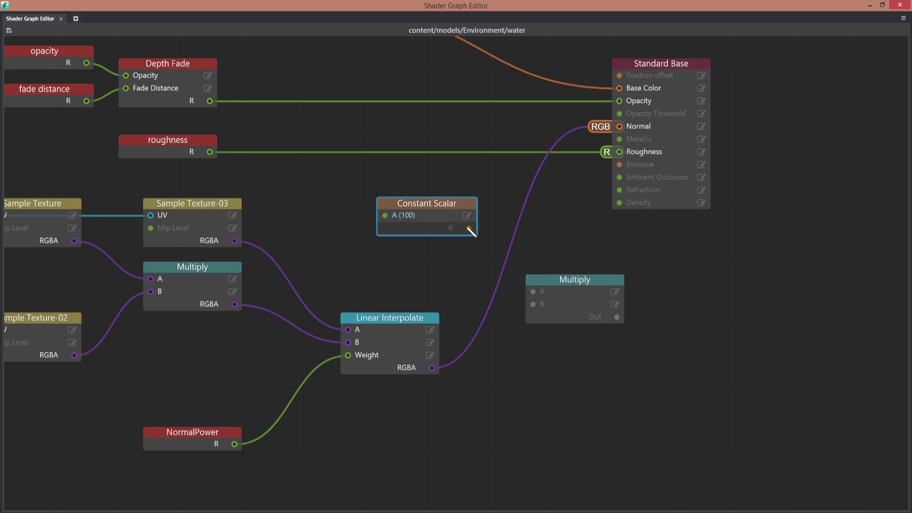
left_click_drag(481, 259, 534, 293)
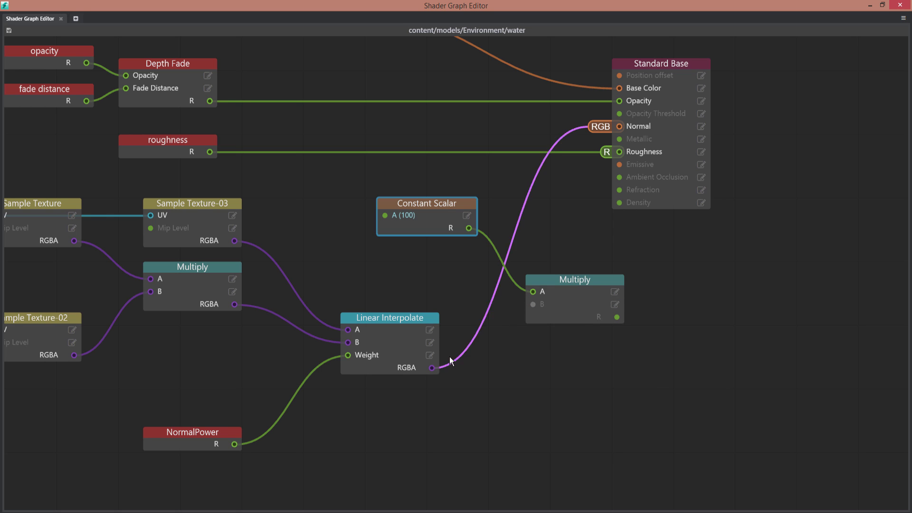
left_click_drag(513, 351, 534, 305)
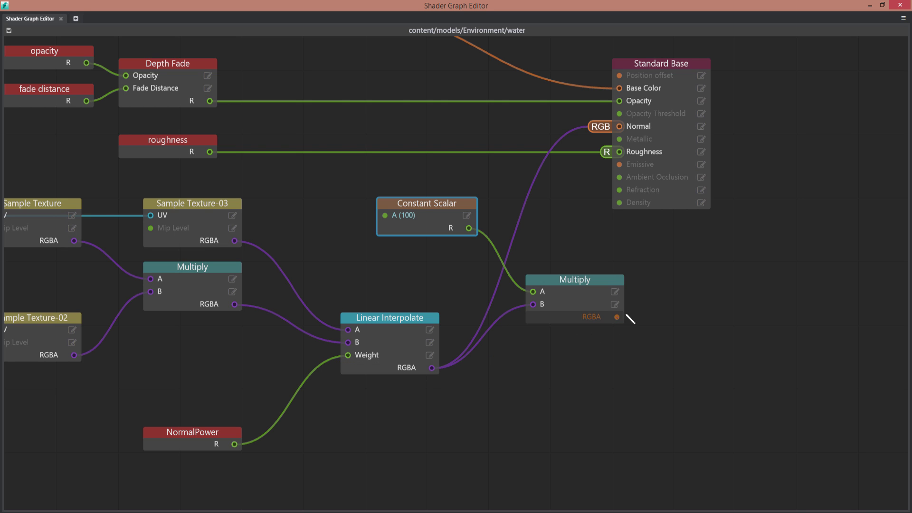
left_click_drag(616, 317, 619, 195)
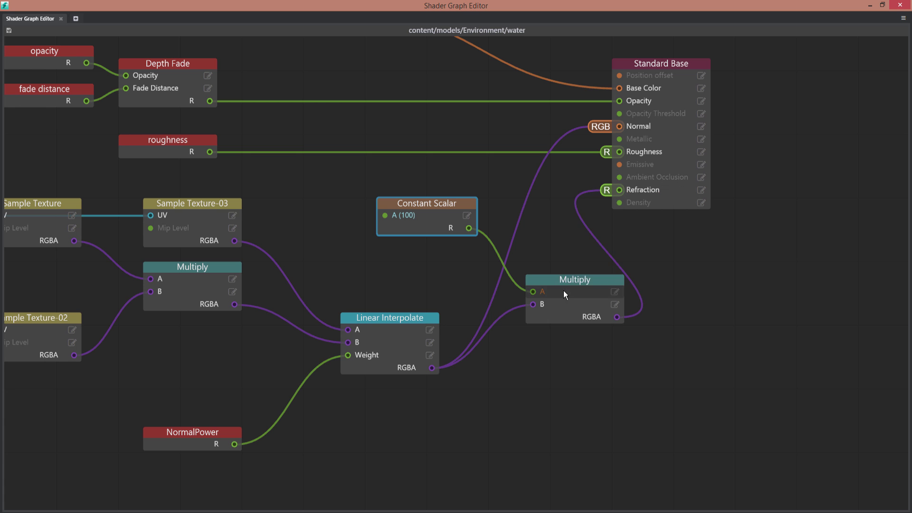
left_click_drag(563, 288, 549, 280)
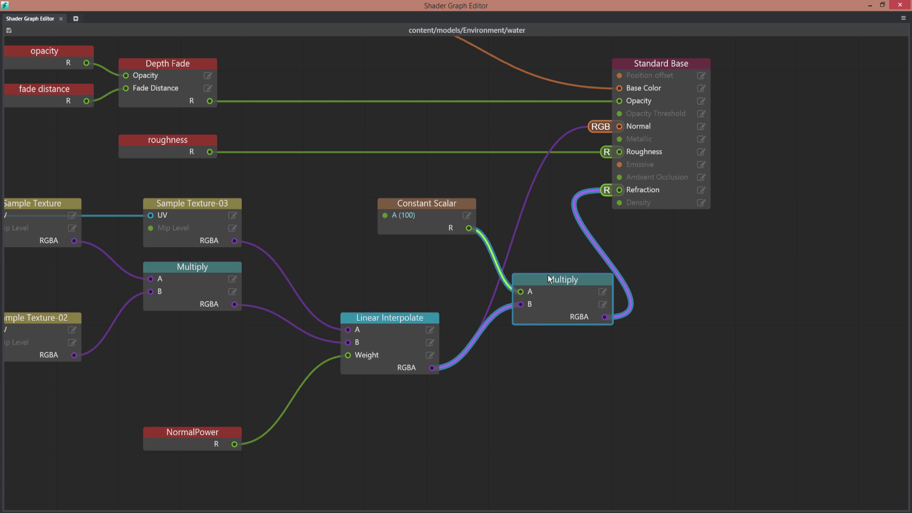
Close the shader graph and save the modified water material
left_click(899, 5)
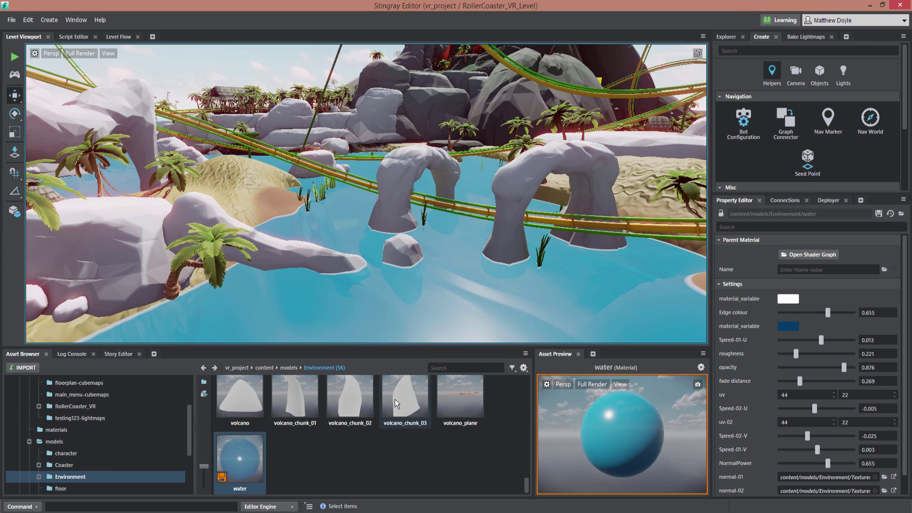
right_click(238, 456)
left_click(257, 402)
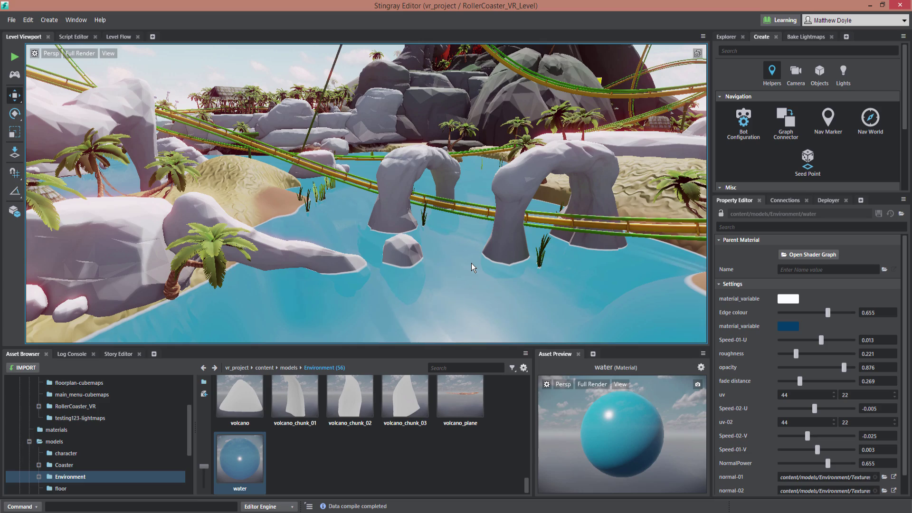
Examine the water's refraction around the small rock and the stone arches from close up and from above
middle_click_drag(455, 286, 448, 281, "alt")
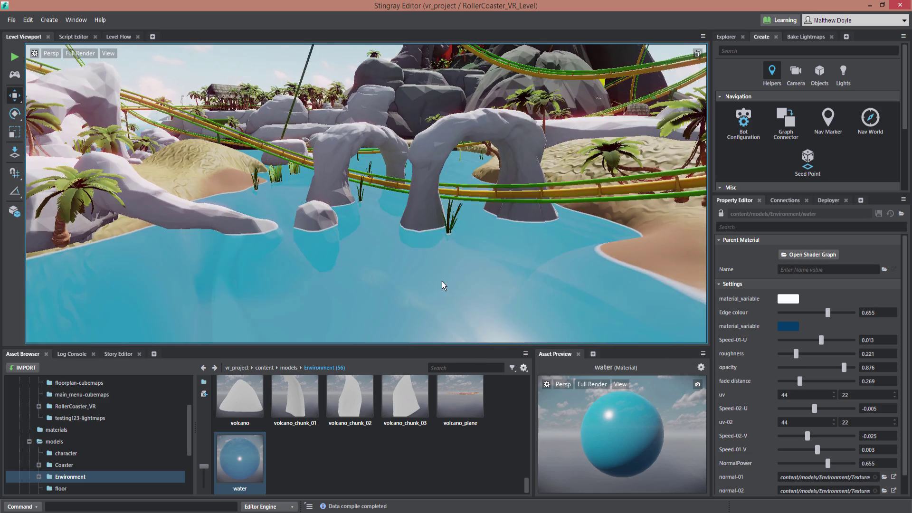
right_click_drag(337, 285, 401, 278, "alt")
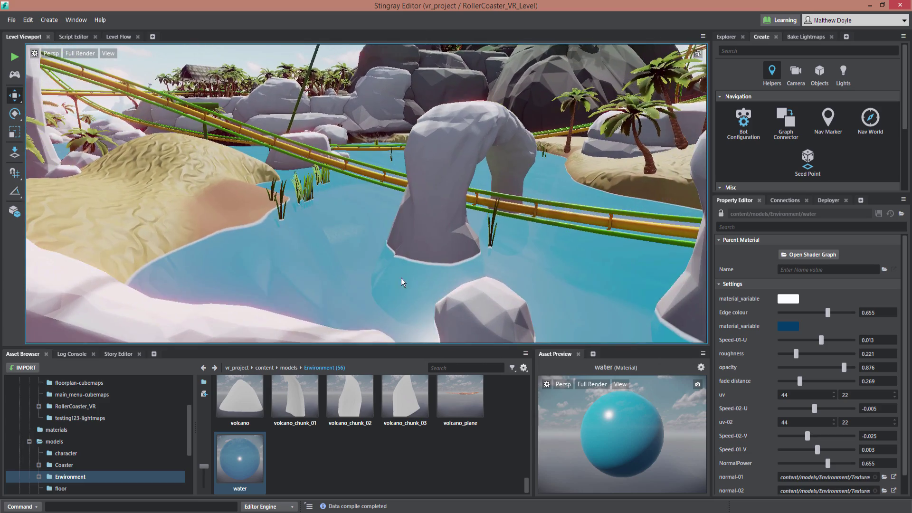
middle_click_drag(401, 278, 371, 236, "alt")
left_click(445, 159)
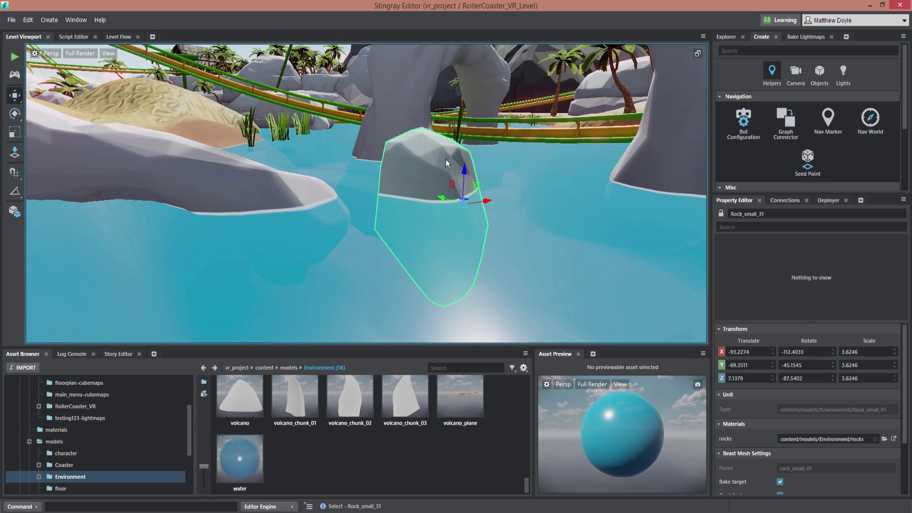
middle_click_drag(445, 158, 340, 142, "alt")
left_click(335, 140)
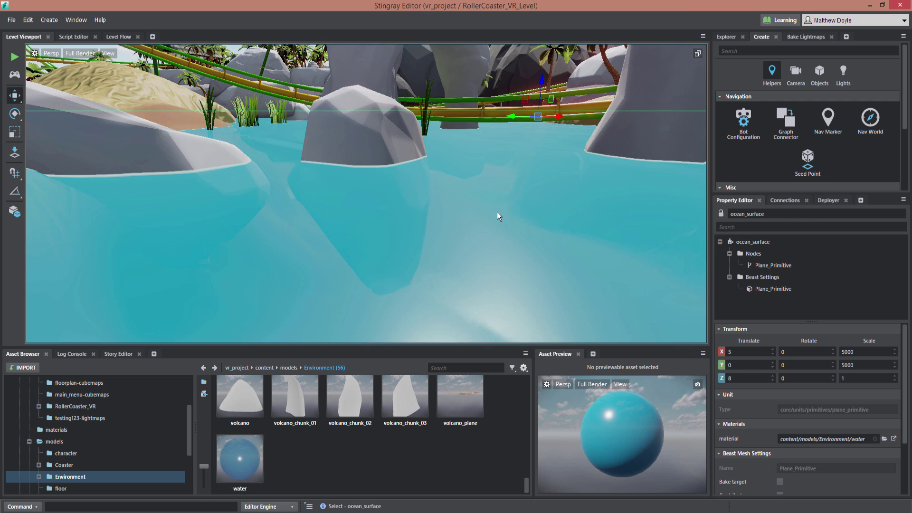
key("Escape")
right_click_drag(490, 135, 397, 195, "alt")
mouse_move(419, 230)
right_mouse_down("alt")
mouse_move(466, 231)
mouse_move(401, 216)
mouse_move(502, 232)
right_mouse_up("alt")
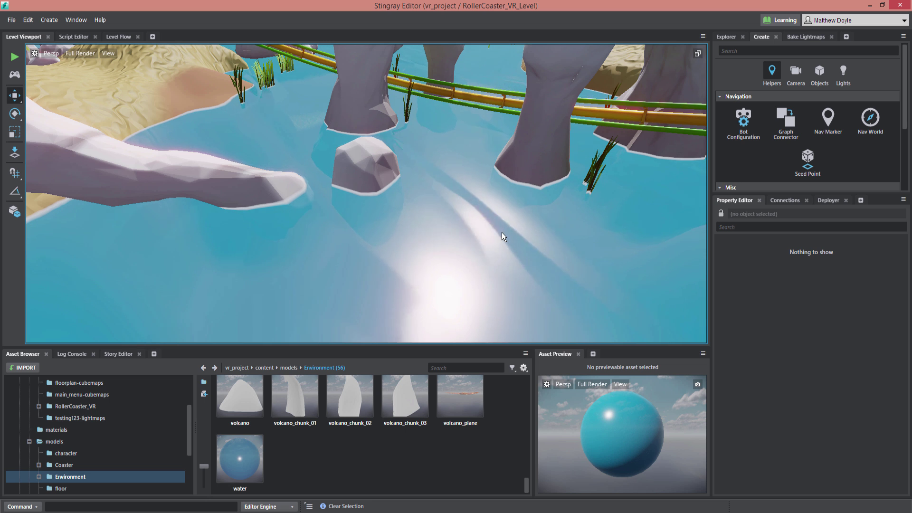
scroll(427, 185, "down", 5)
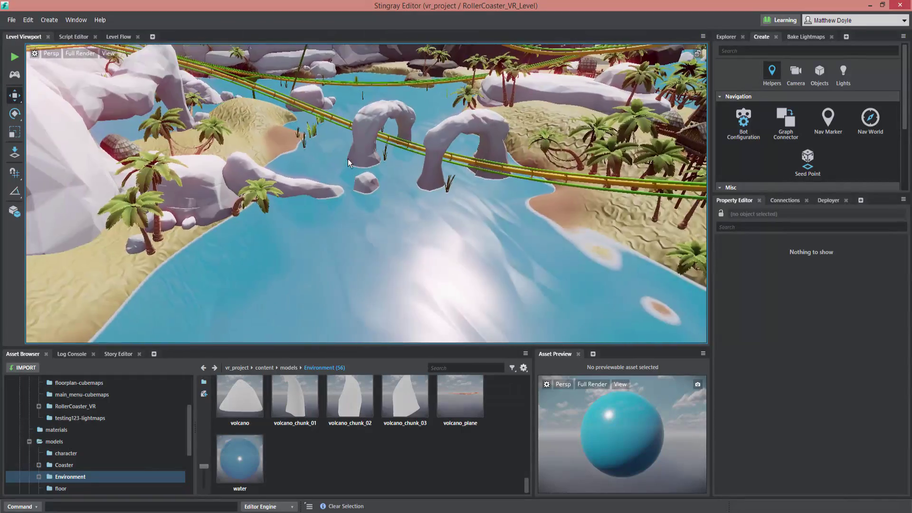
Frame the volcano from above, select the volcano_plane lava surface inside its crater, and examine it up close
scroll(348, 159, "down", 10)
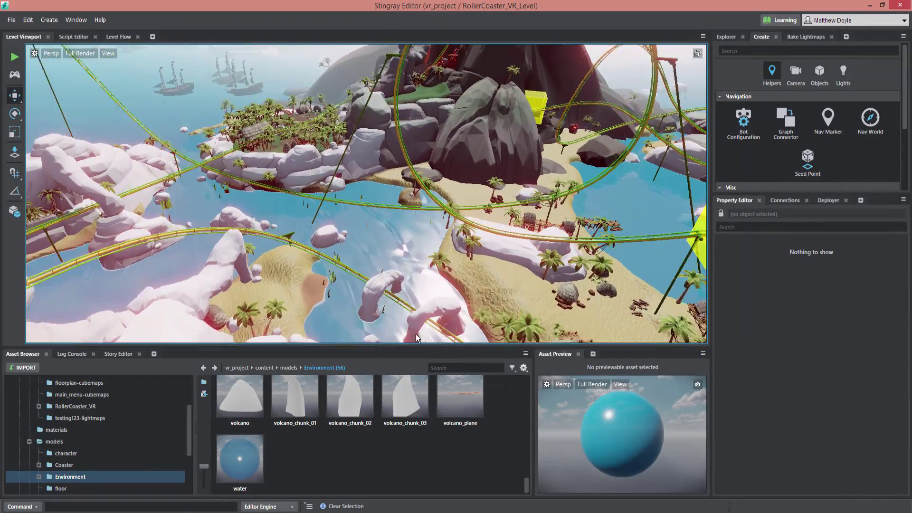
middle_click_drag(416, 334, 418, 354, "alt")
left_click(526, 49)
key("f")
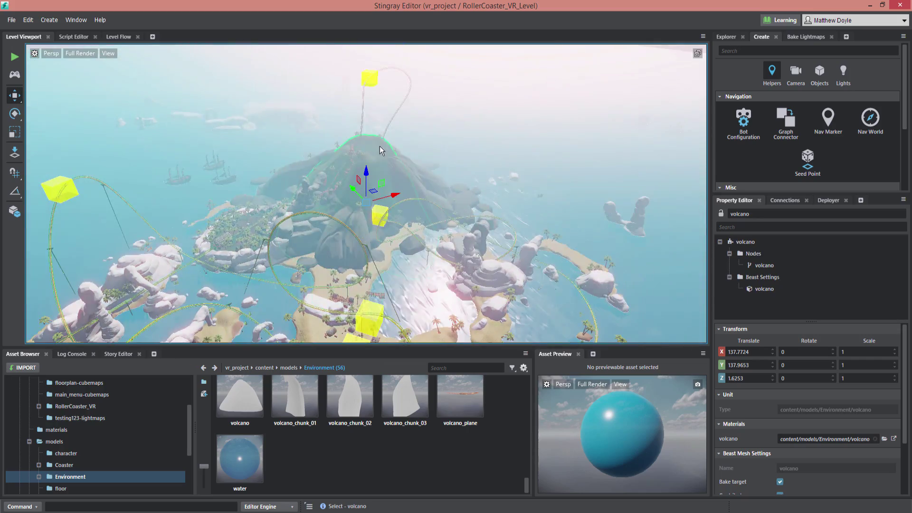
left_click_drag(380, 147, 363, 214, "alt")
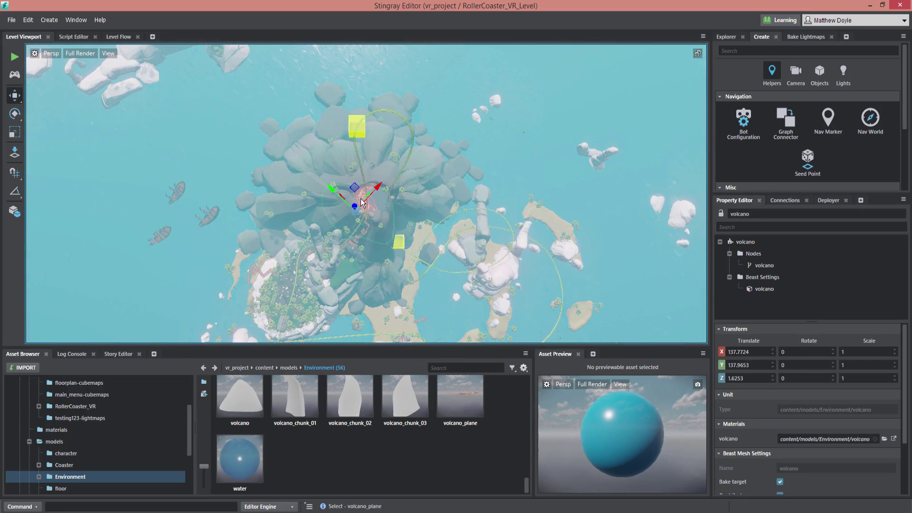
left_click(363, 204)
key("f")
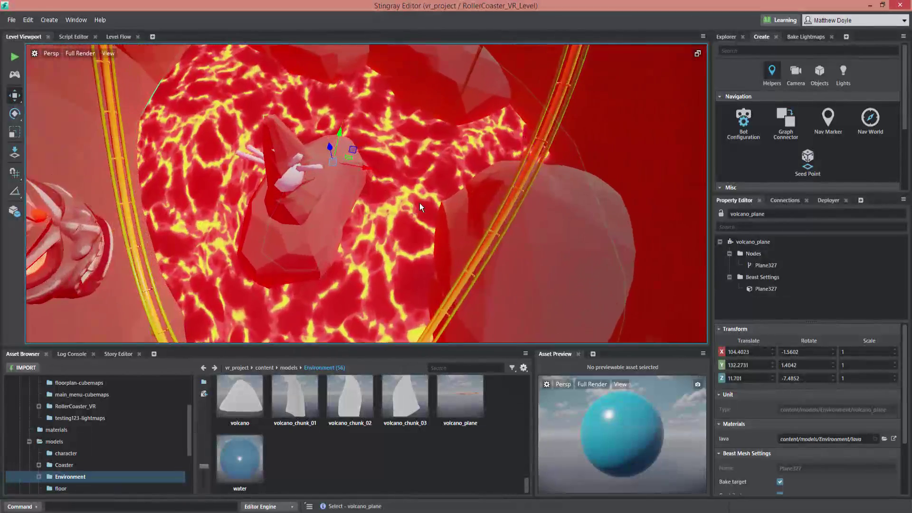
left_click_drag(416, 198, 318, 176, "alt")
Show the FPS performance HUD and check the frame rate over the palm-covered village
right_click_drag(476, 233, 500, 232)
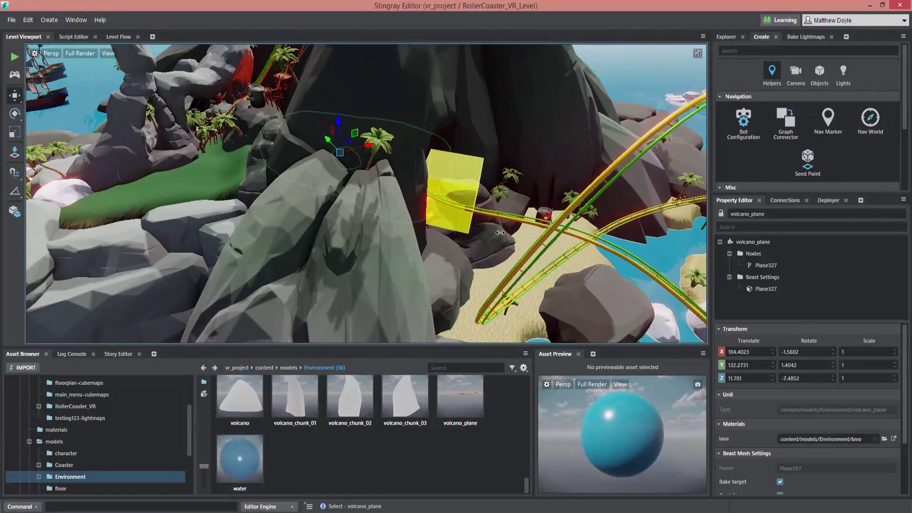
right_click_drag(375, 285, 476, 247)
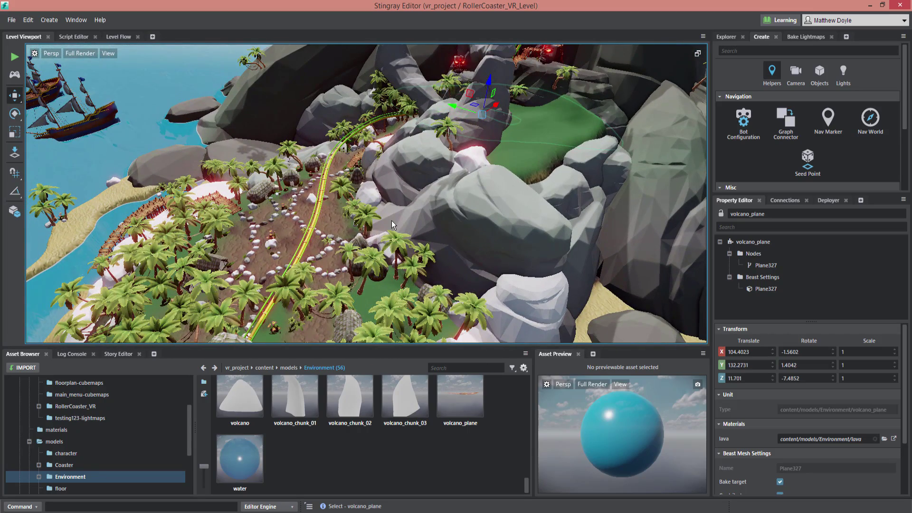
right_click_drag(400, 217, 440, 196)
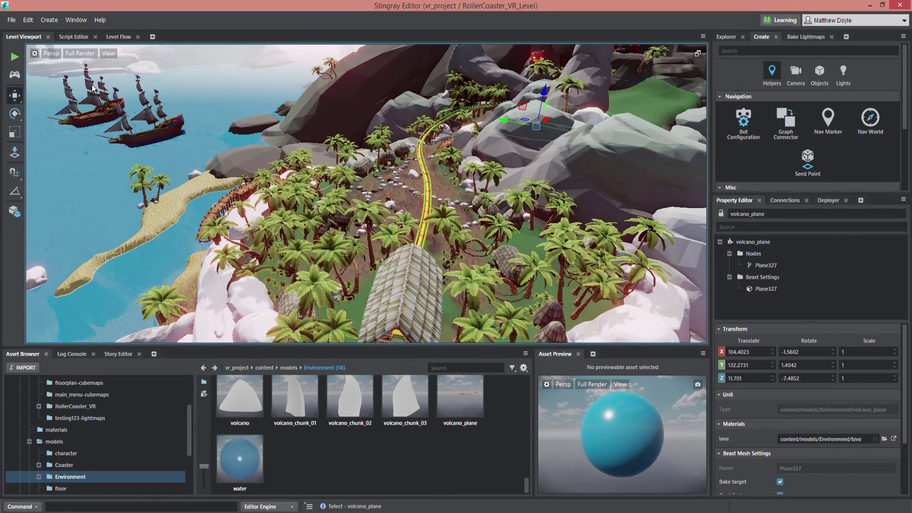
right_click_drag(106, 141, 112, 65)
left_click(109, 55)
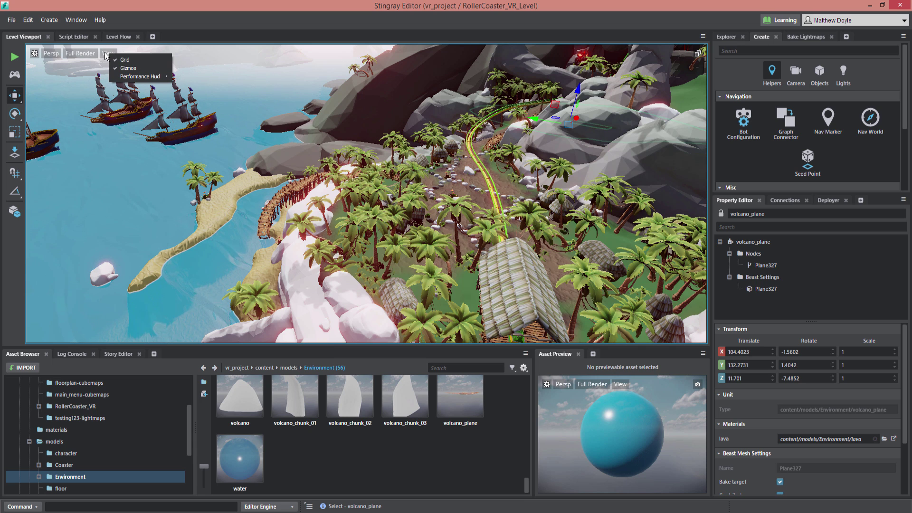
mouse_move(146, 77)
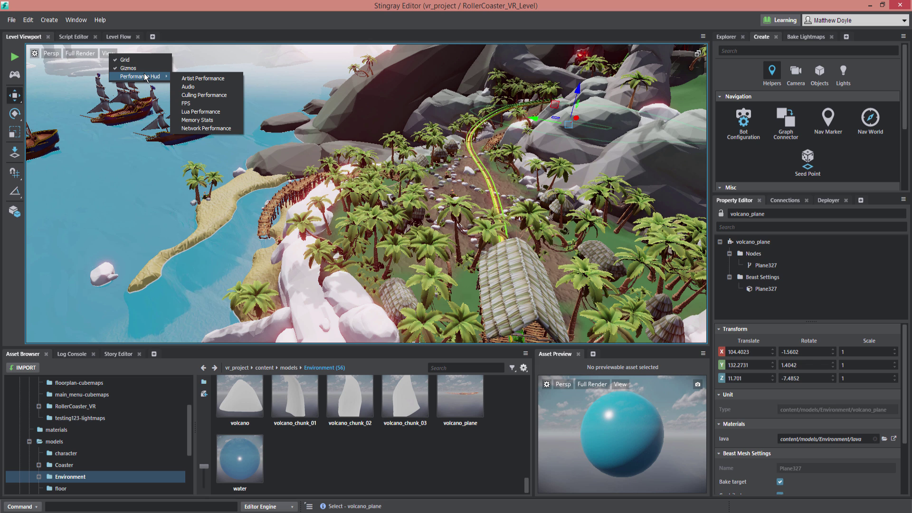
left_click(194, 103)
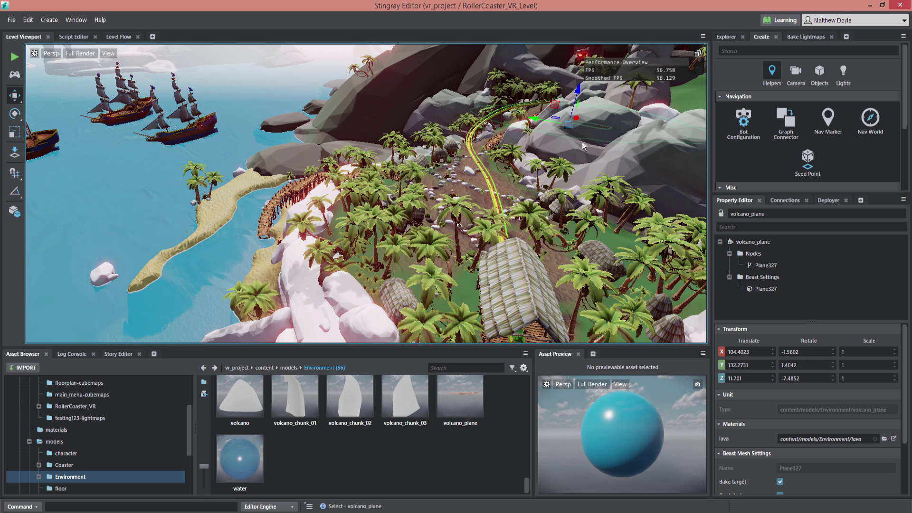
left_click_drag(582, 142, 525, 157, "alt")
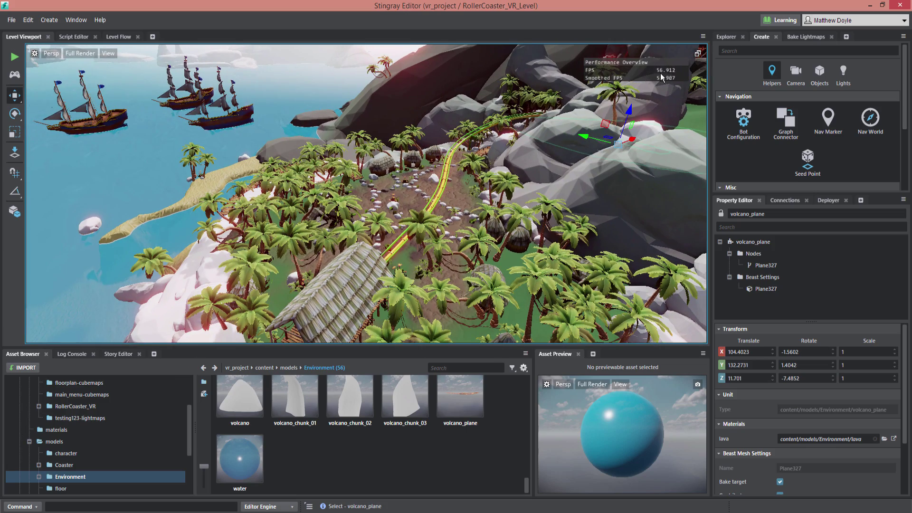
mouse_move(463, 220)
left_mouse_down("alt")
mouse_move(451, 221)
mouse_move(467, 218)
left_mouse_up("alt")
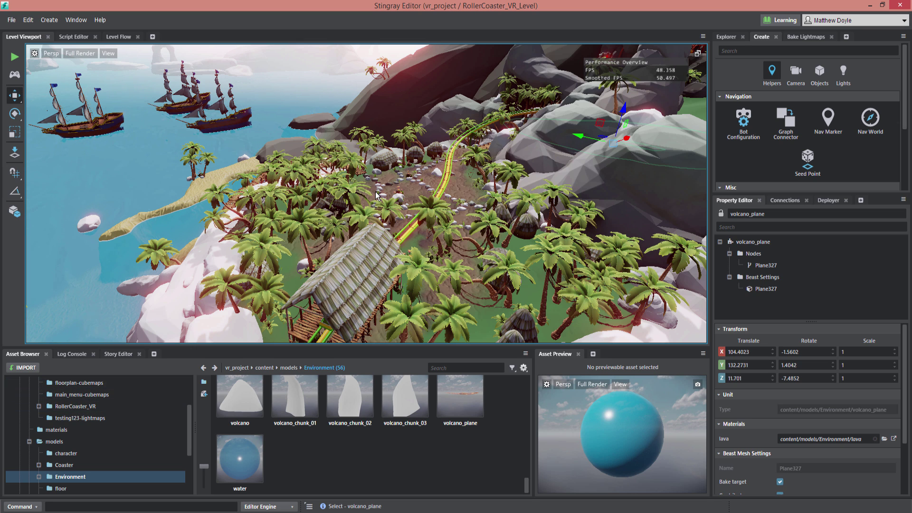
left_click(122, 506)
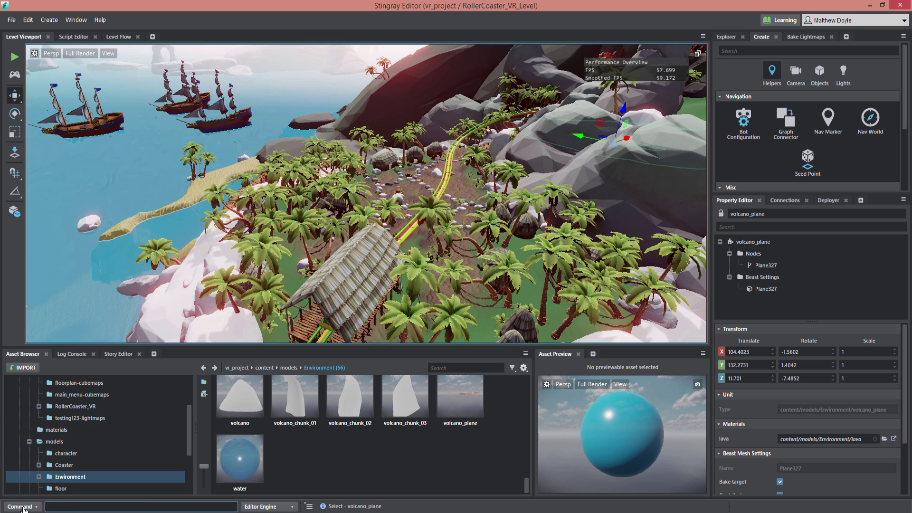
left_click(283, 508)
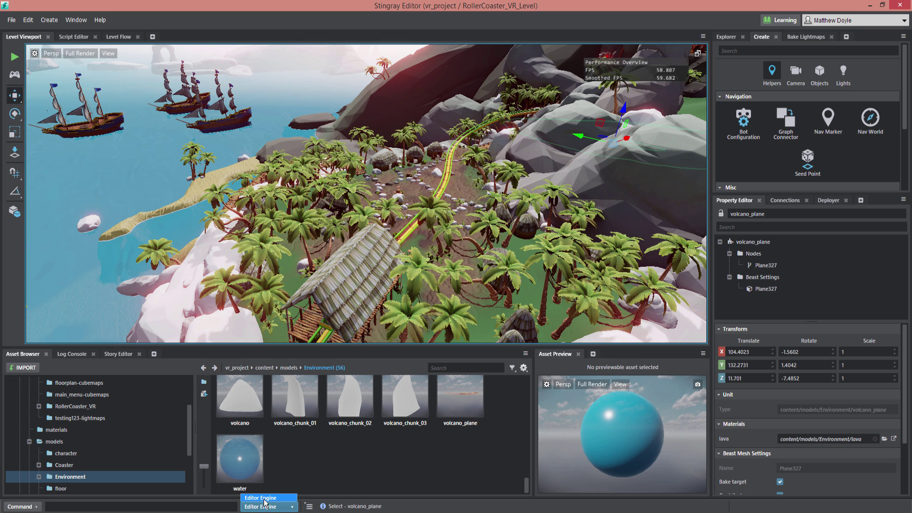
left_click(215, 506)
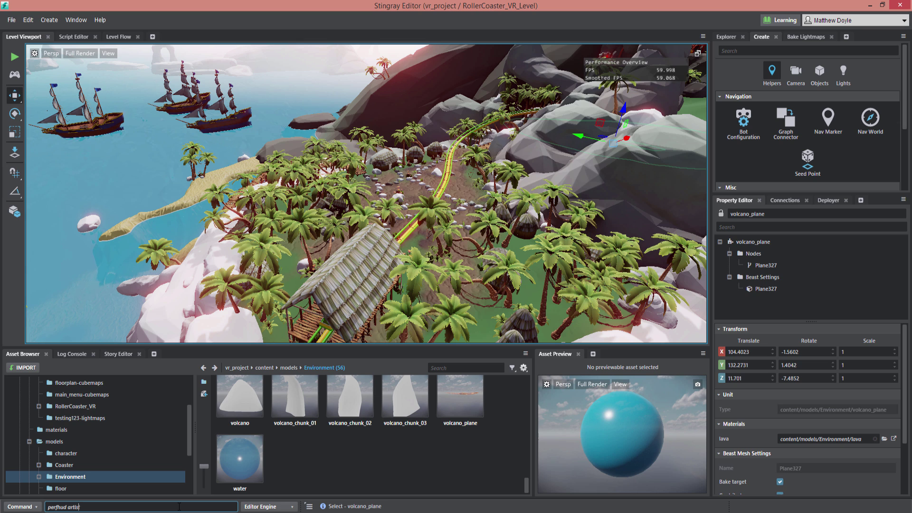
Turn off the FPS overlay and show the Artist Performance HUD in the level viewport
left_click(109, 54)
mouse_move(117, 77)
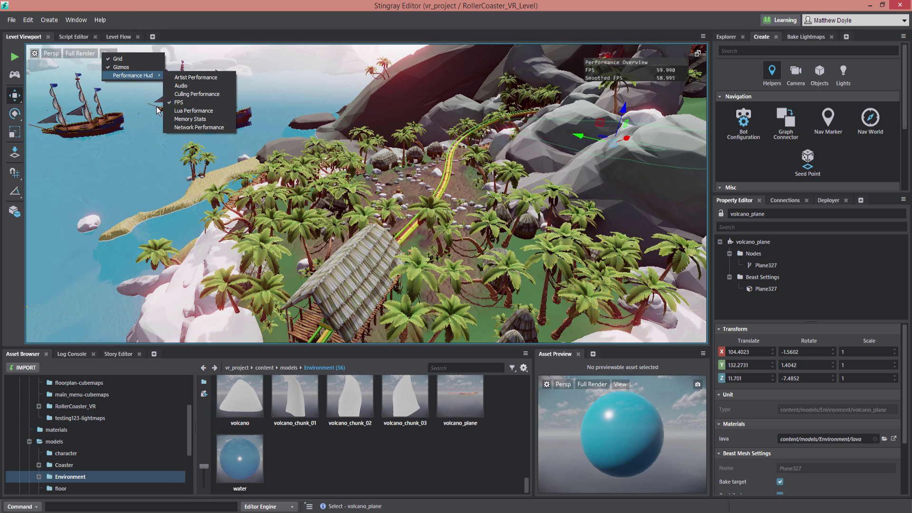
left_click(179, 103)
left_click(108, 53)
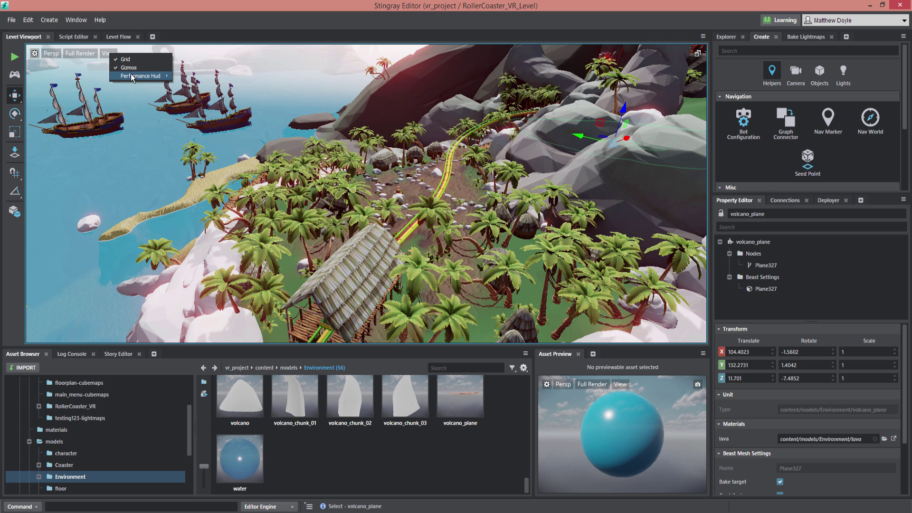
mouse_move(124, 78)
left_click(190, 79)
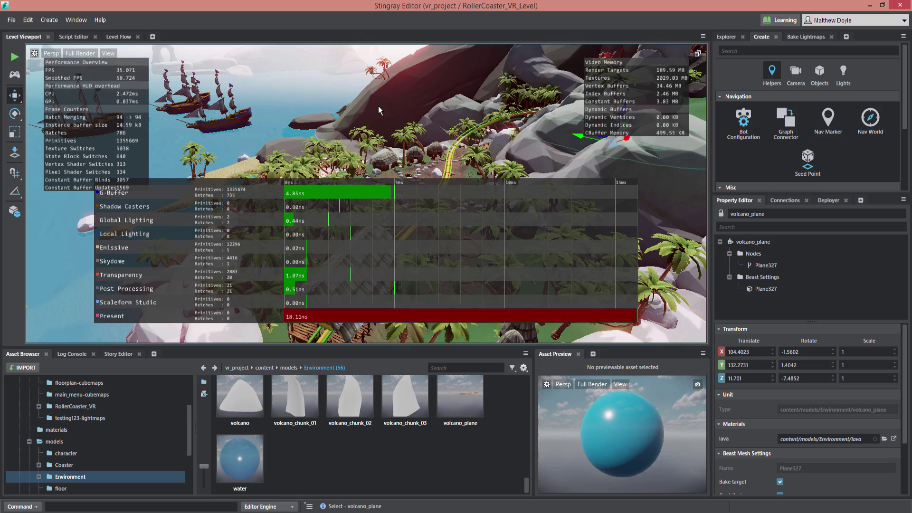
Examine the rendering statistics around the village and rocks from several angles, and turn off the Artist Performance HUD
left_click_drag(408, 105, 317, 188, "alt")
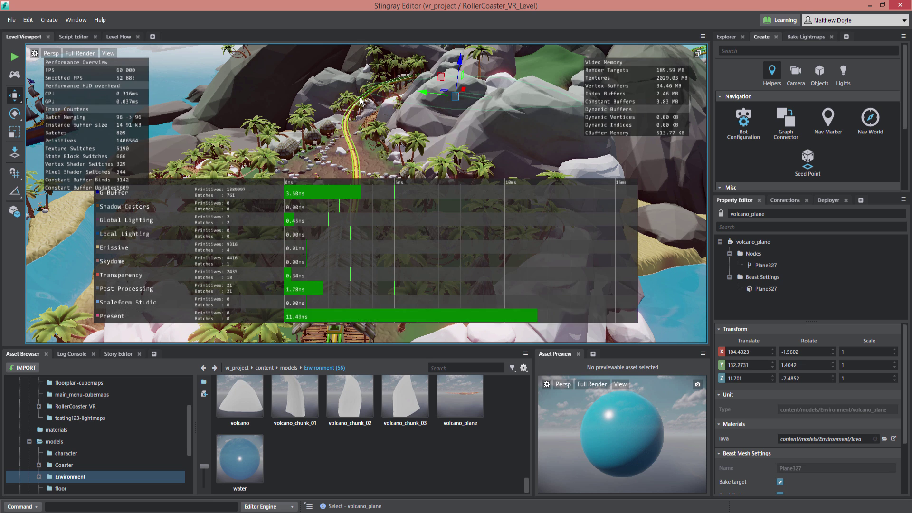
right_click_drag(364, 138, 341, 135, "alt")
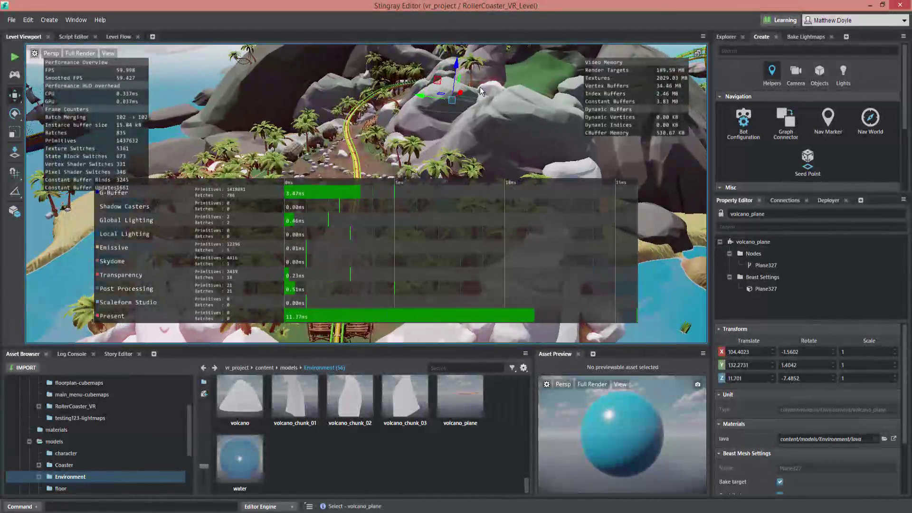
left_click_drag(364, 131, 291, 131, "alt")
left_click(290, 131)
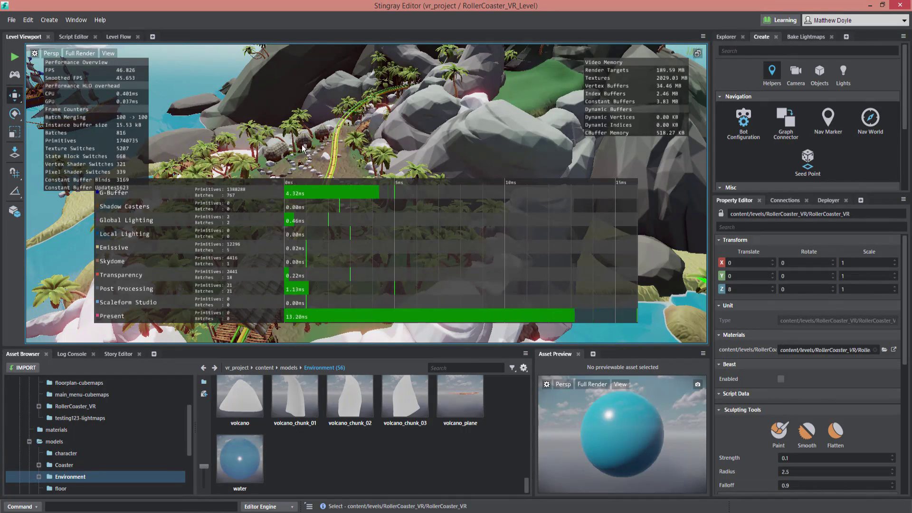
left_click_drag(311, 137, 351, 134, "alt")
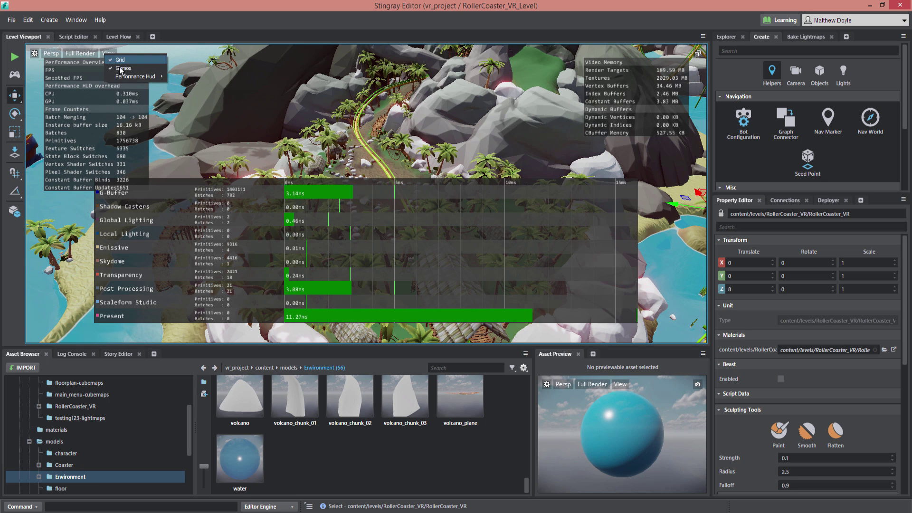
left_click(108, 53)
mouse_move(143, 76)
left_click(195, 79)
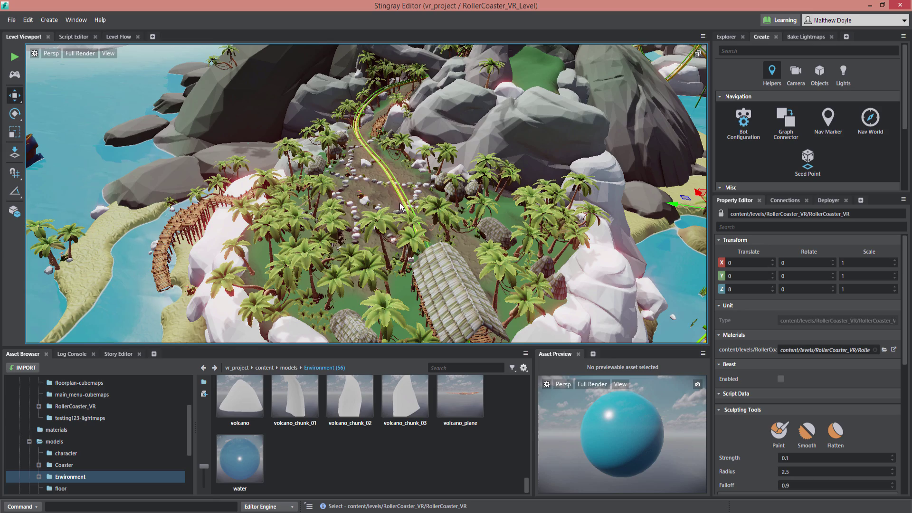
scroll(434, 217, "down", 4)
scroll(442, 220, "up", 4)
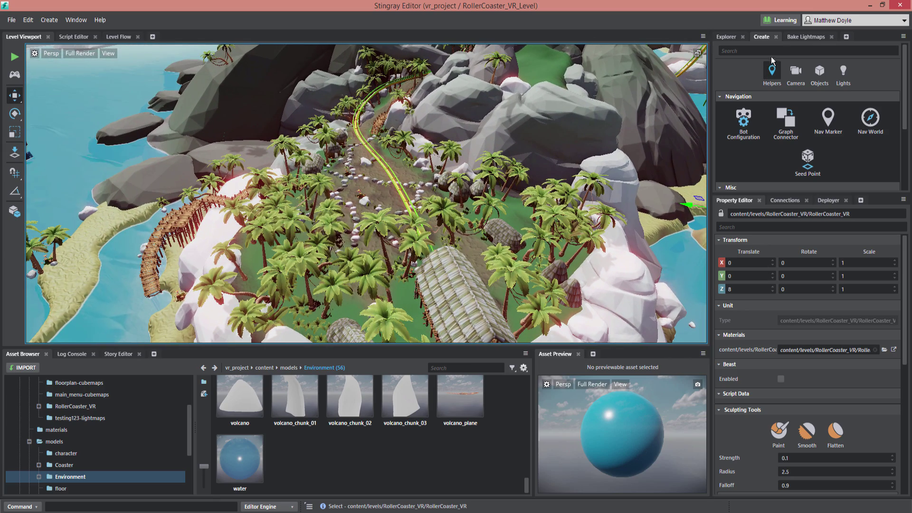
Compare the light baking options of the Stingray (beta) and Beast bakers, leaving Stingray (beta) as the chosen baker
left_click(800, 38)
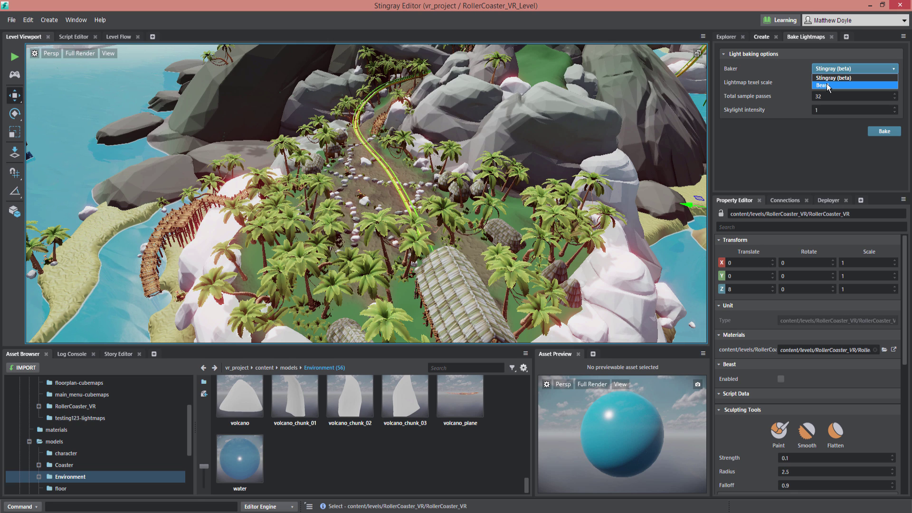
left_click(789, 154)
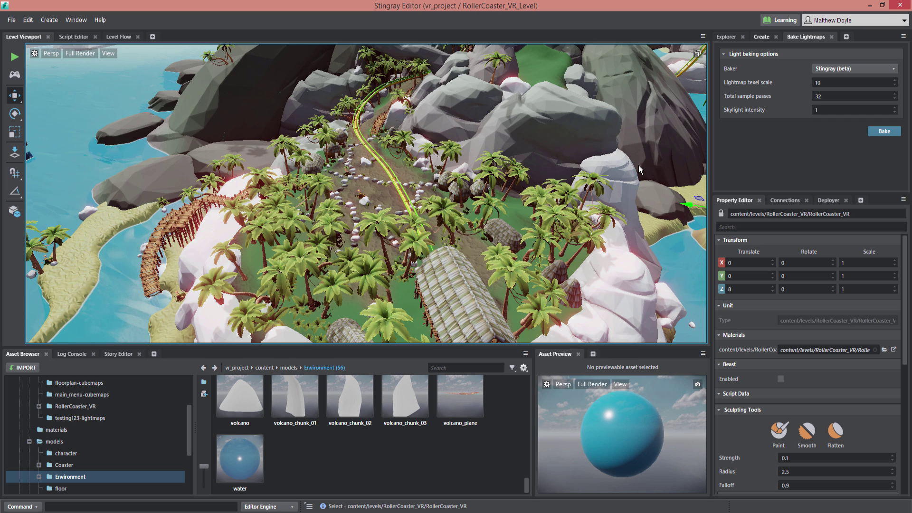
left_click(829, 69)
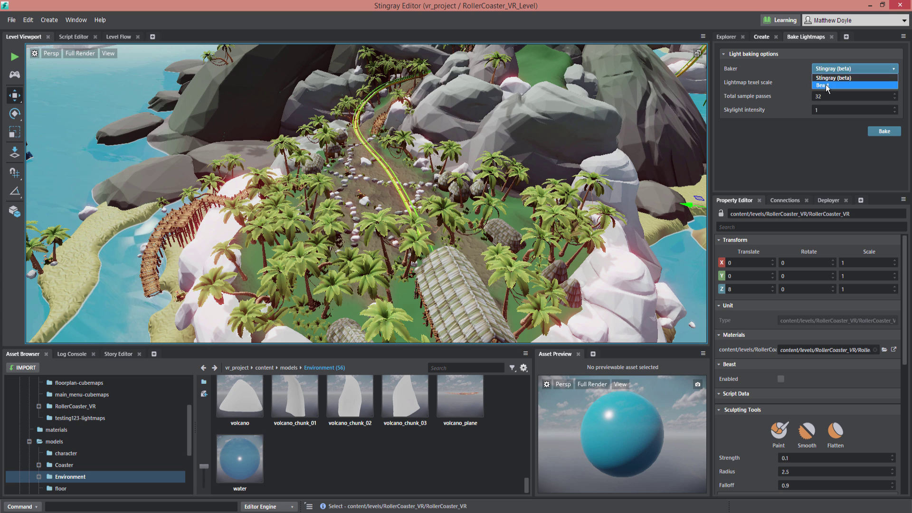
left_click(825, 84)
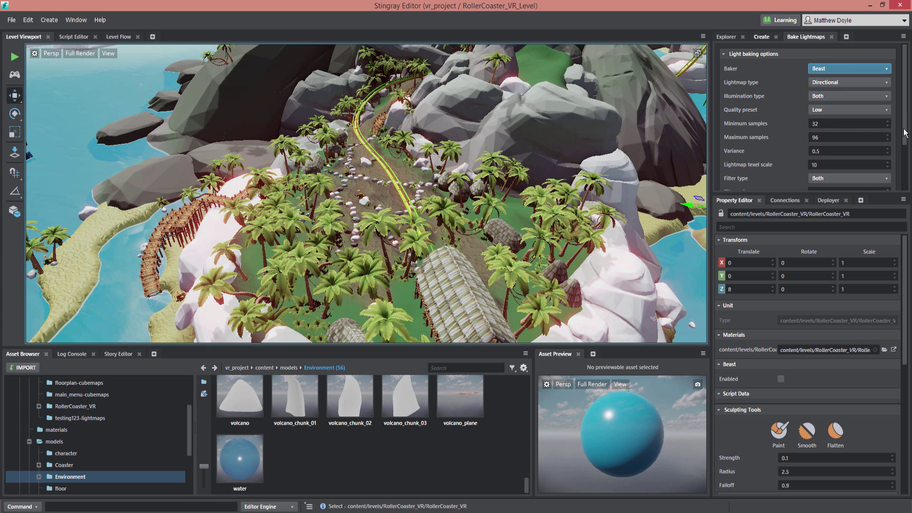
mouse_move(906, 136)
left_mouse_down()
mouse_move(906, 156)
mouse_move(906, 135)
left_mouse_up()
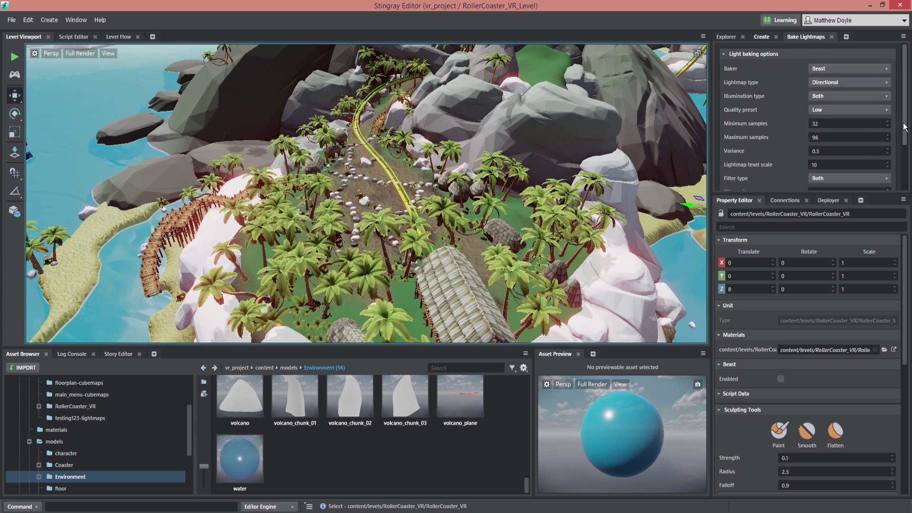
left_click(823, 69)
left_click(824, 78)
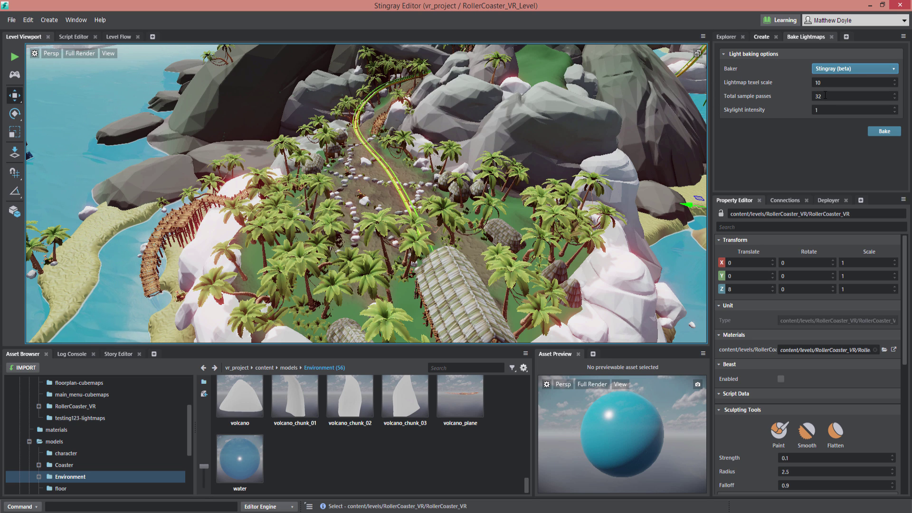
left_click(824, 82)
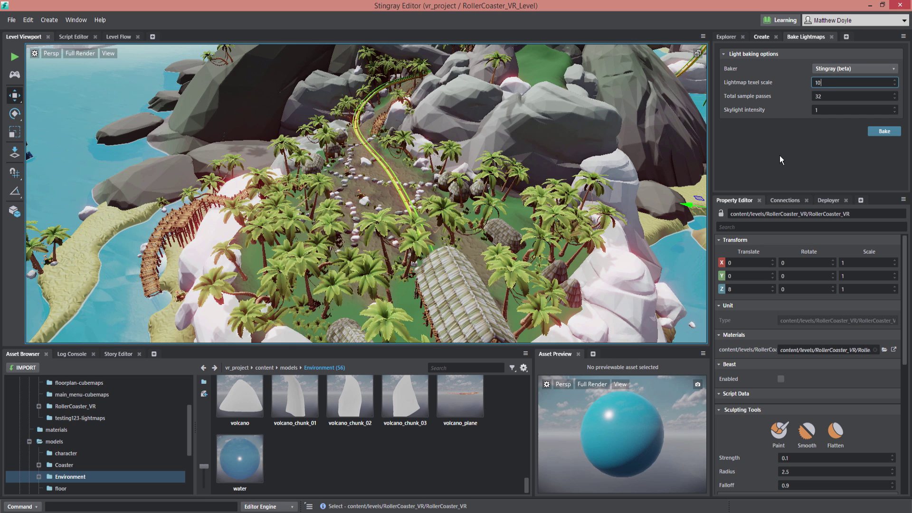
Select the Default Shading Environment entity in the level and display the settings of its Fog component
left_click(726, 33)
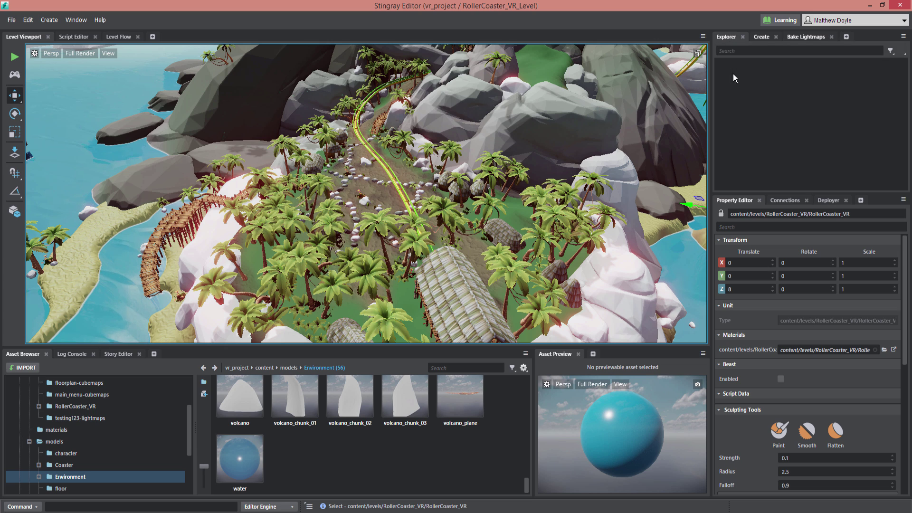
left_click(773, 77)
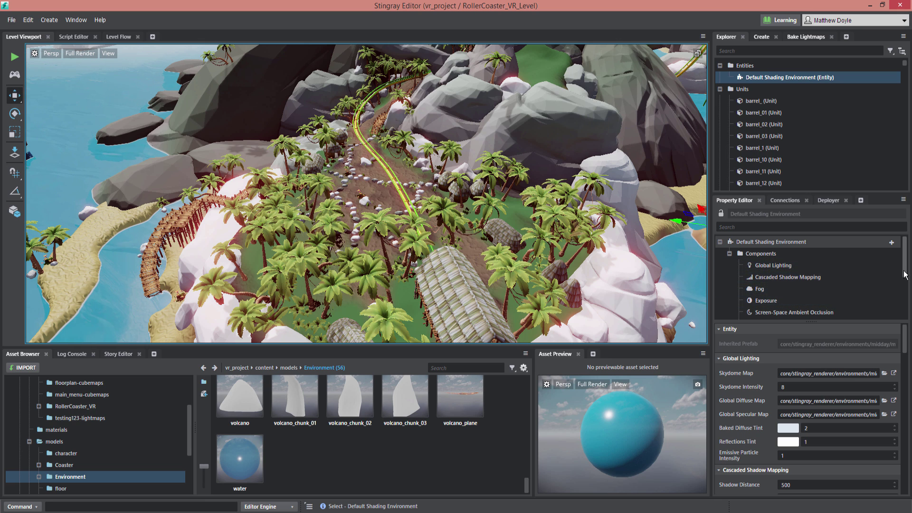
mouse_move(905, 275)
left_mouse_down()
mouse_move(908, 316)
mouse_move(902, 259)
left_mouse_up()
scroll(739, 275, "down", 2)
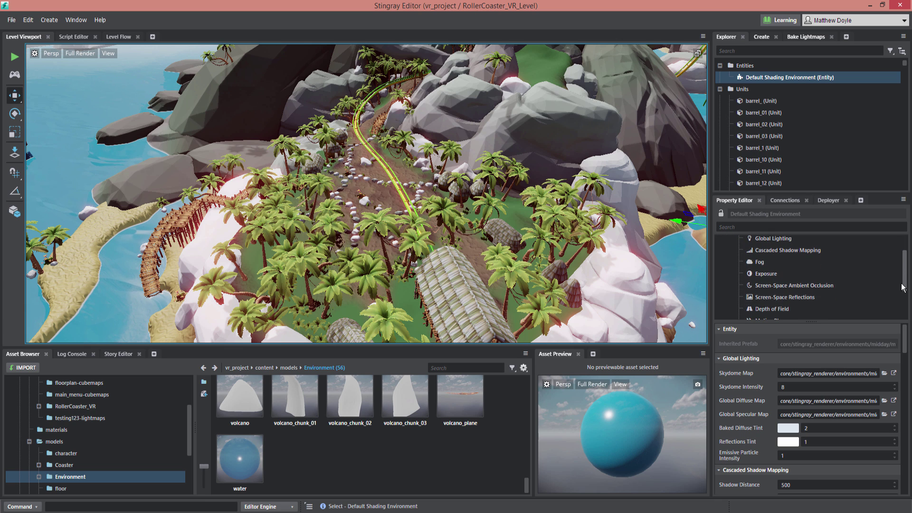
left_click(751, 262)
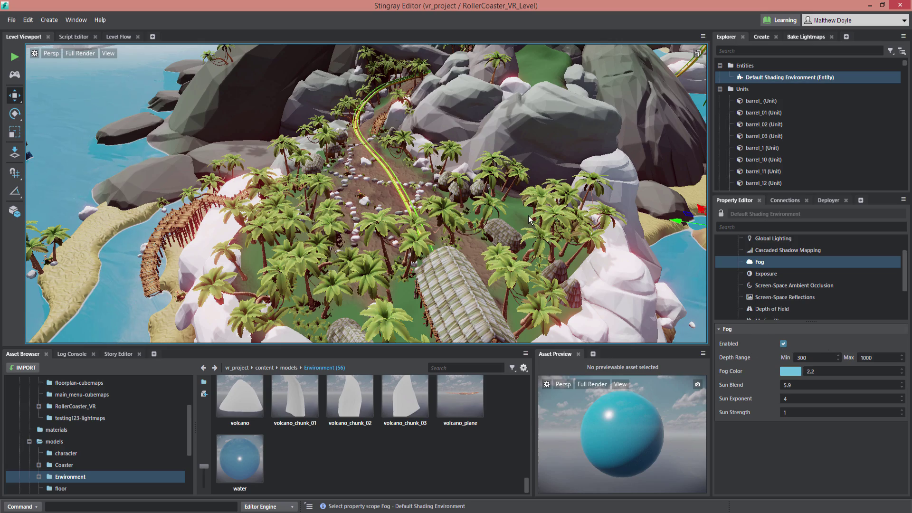
Turn the shading environment's fog off and back on to compare the island view with and without it
left_click_drag(433, 170, 667, 284, "alt")
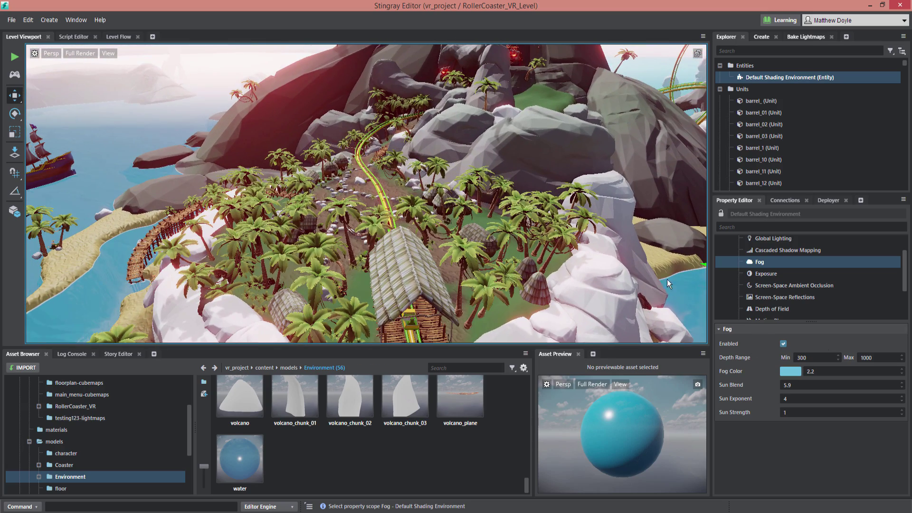
left_click(782, 343)
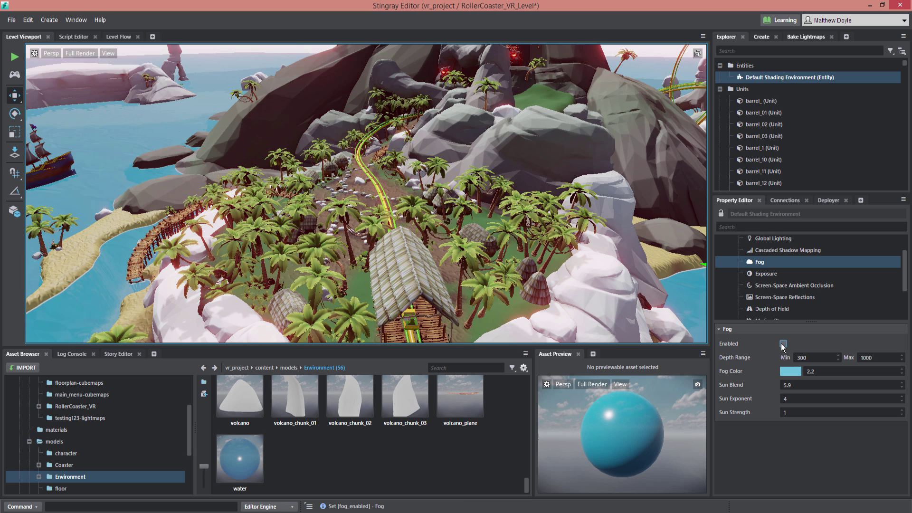
left_click(782, 344)
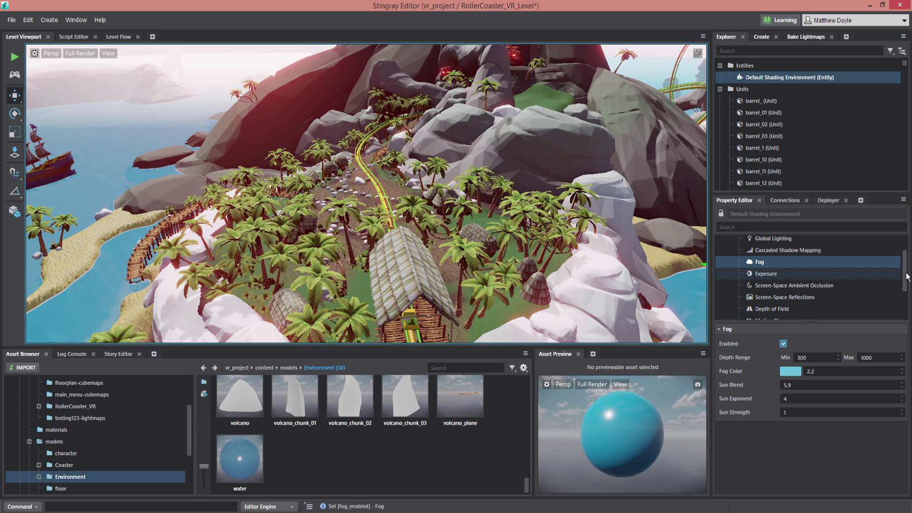
Display the Bloom component's settings, toggle bloom off and back on to compare, and look through the other shading environment components
left_click_drag(905, 283, 906, 303)
left_click(762, 301)
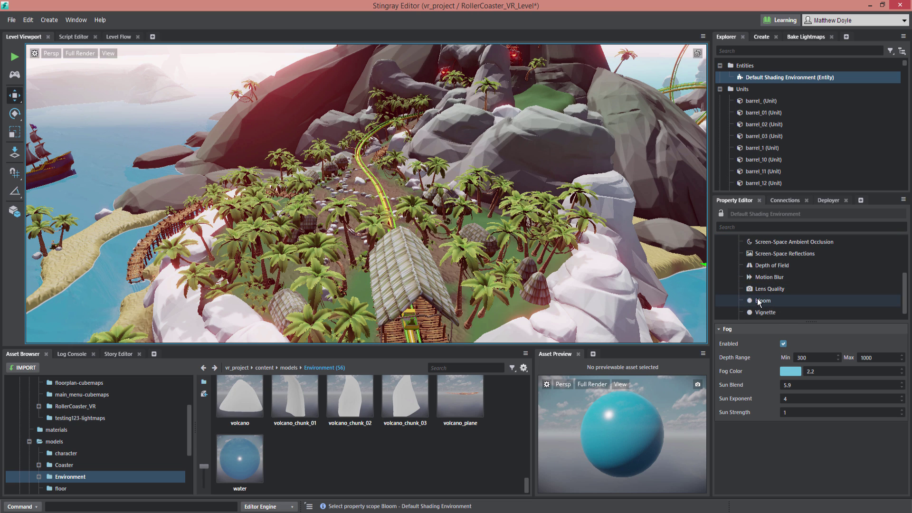
left_click(783, 343)
left_click(783, 344)
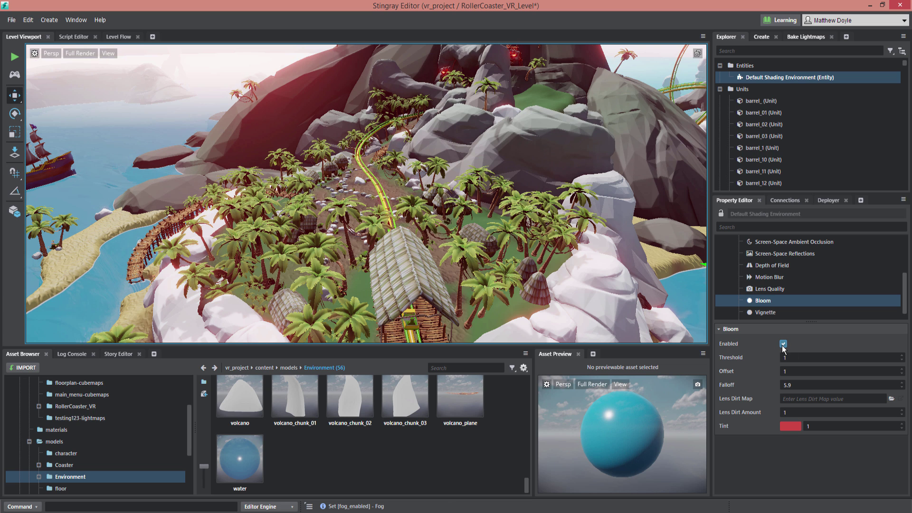
left_click(783, 344)
left_click(783, 344)
mouse_move(907, 292)
left_mouse_down()
mouse_move(906, 264)
mouse_move(904, 275)
left_mouse_up()
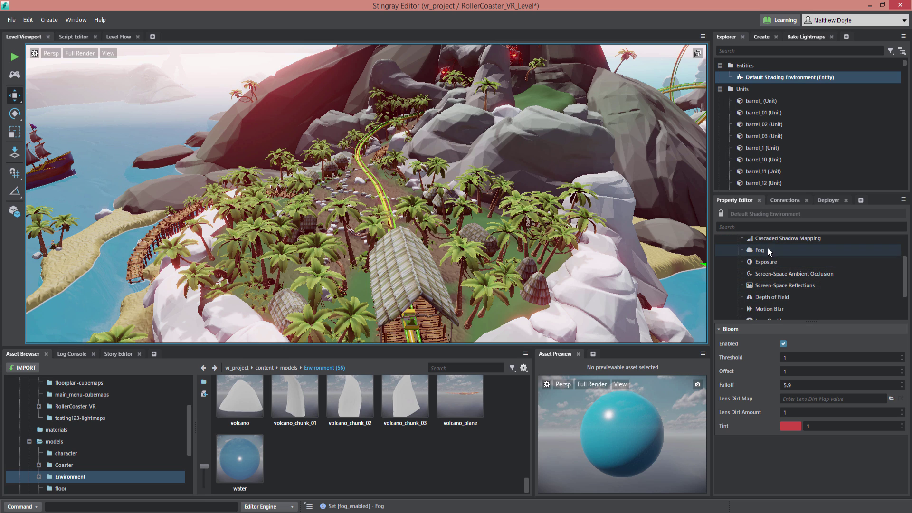
mouse_move(905, 283)
left_mouse_down()
mouse_move(911, 313)
mouse_move(905, 280)
mouse_move(905, 305)
left_mouse_up()
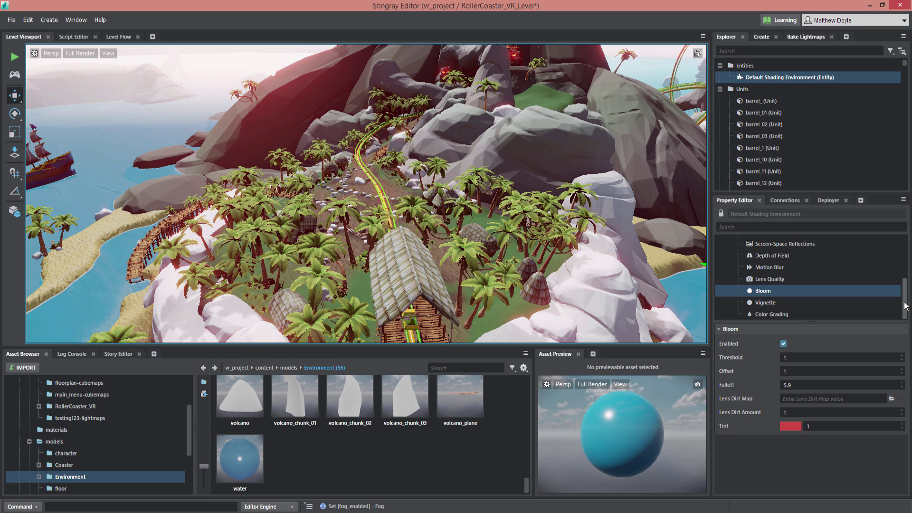
left_click_drag(905, 305, 901, 286)
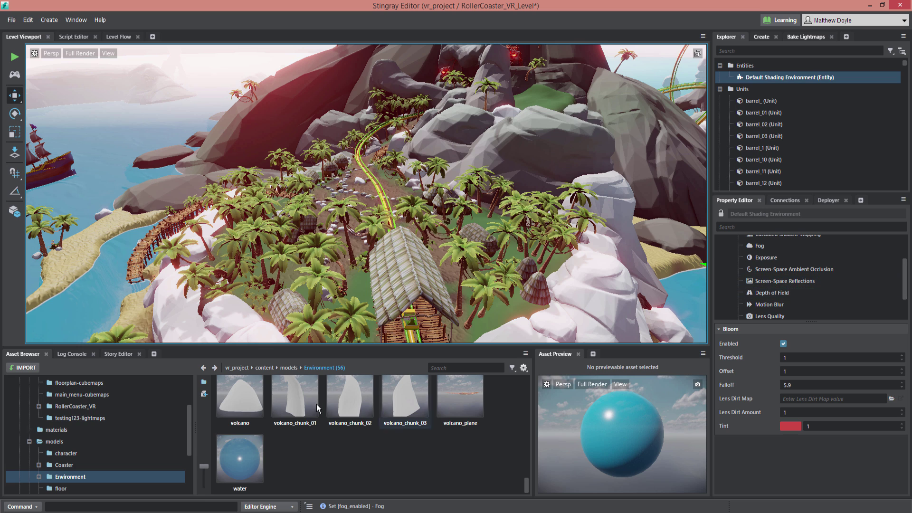
Open the settings file from the vr_project root folder in the script editor
left_click_drag(189, 413, 190, 377)
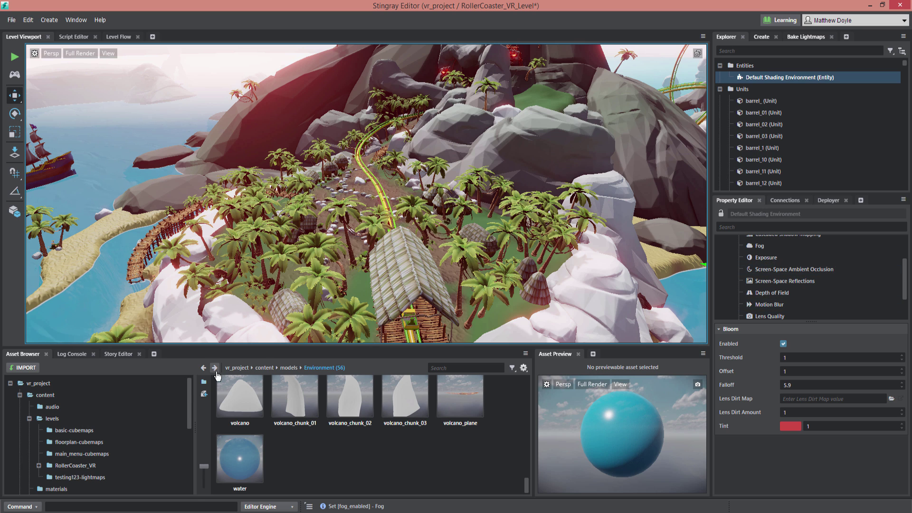
left_click(39, 386)
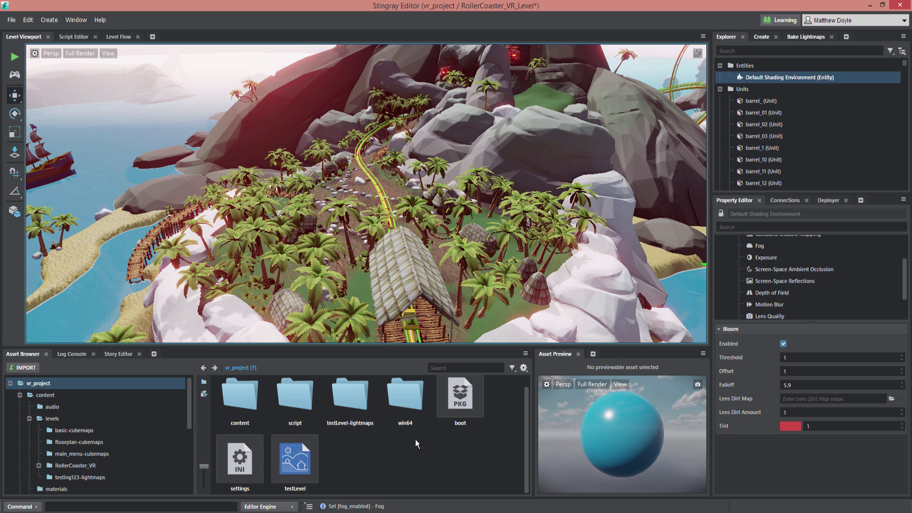
left_click(234, 469)
double_click(234, 469)
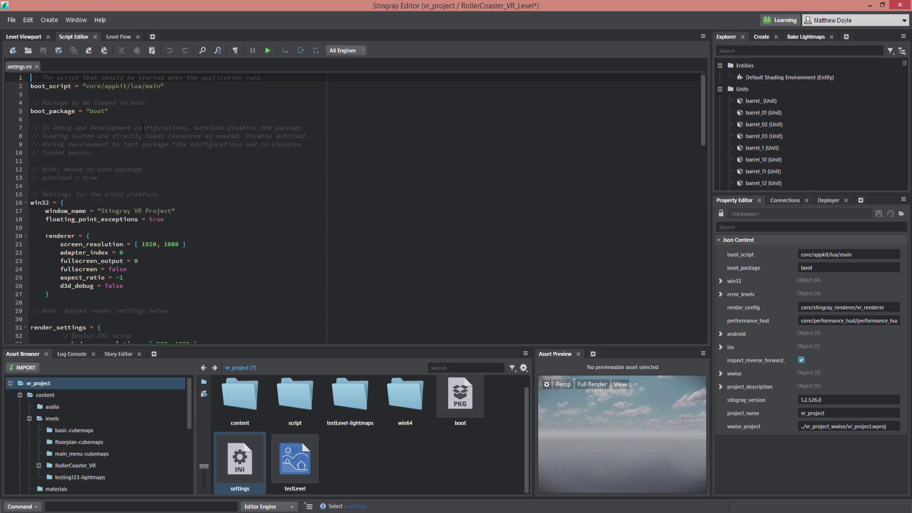
Examine the win32 screen resolution and the Oculus DK2 eye resolution in settings.ini
left_click(172, 244)
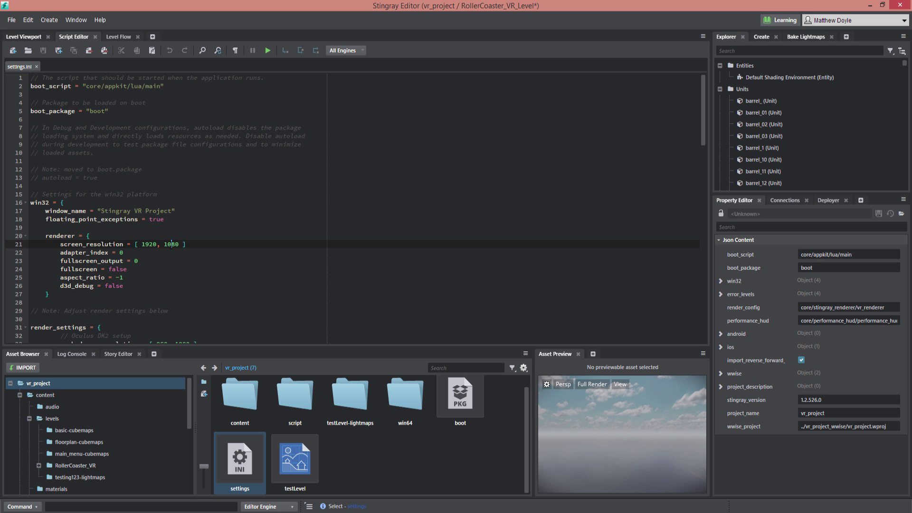
scroll(171, 246, "down", 5)
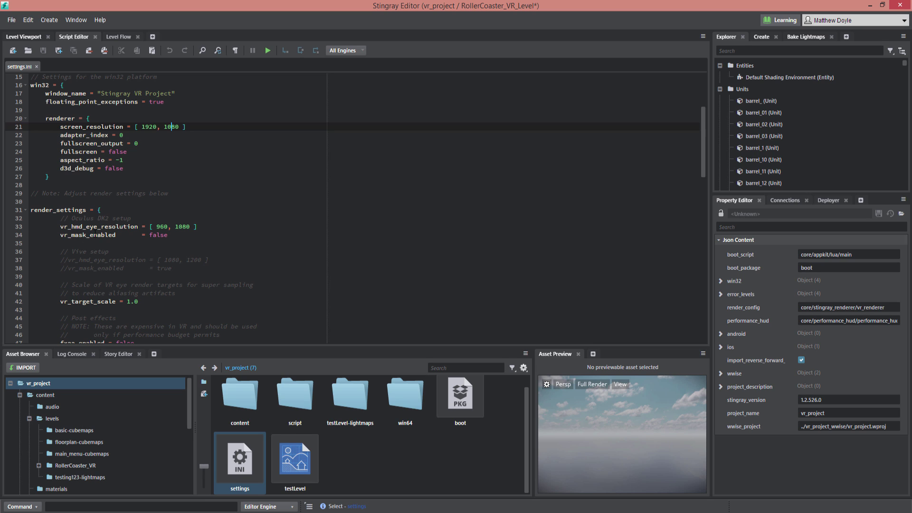
left_click_drag(52, 219, 139, 218)
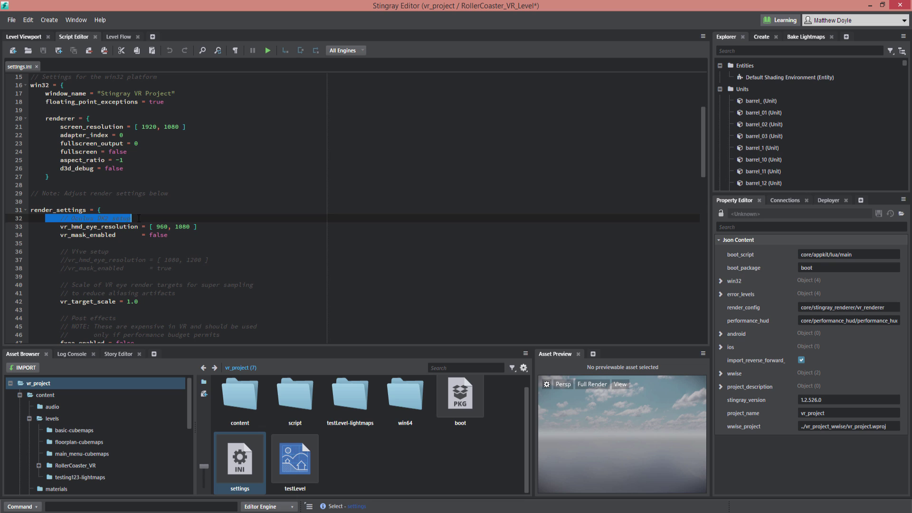
left_click(115, 243)
double_click(162, 226)
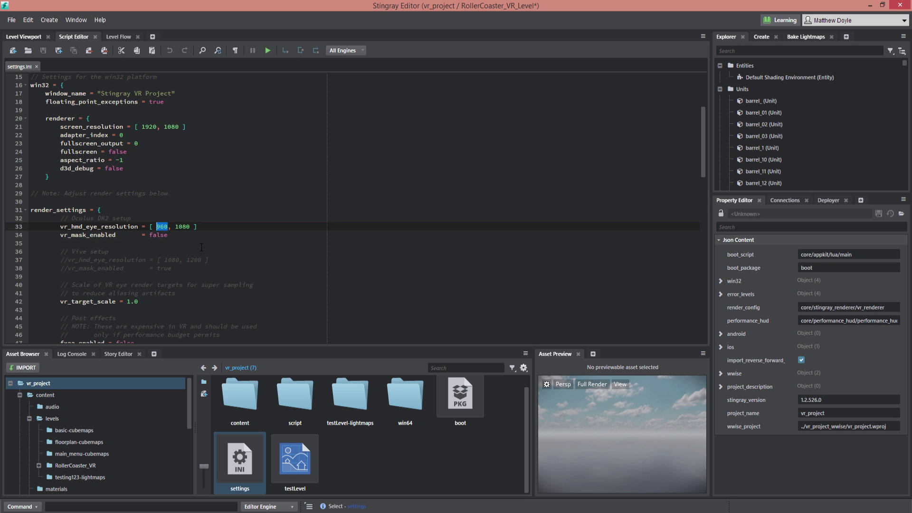
scroll(201, 247, "down", 2)
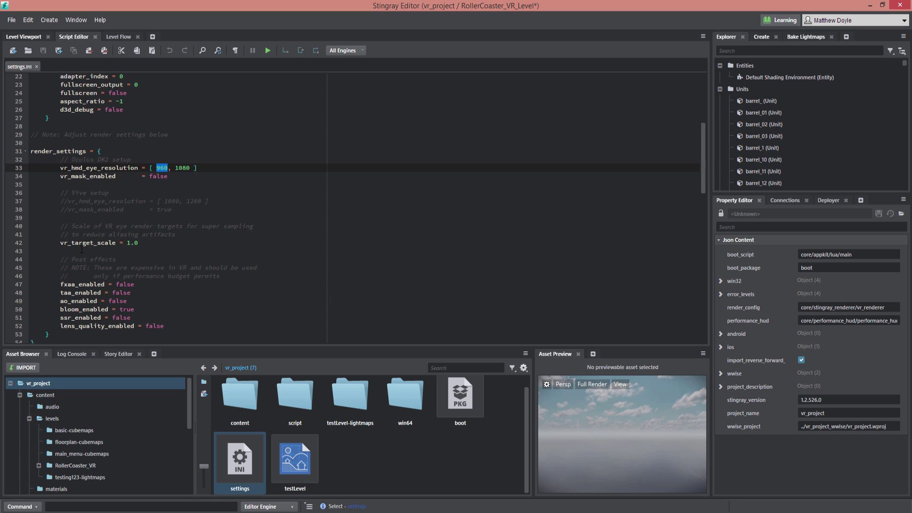
Examine the vr_target_scale setting and the first post effect flags in the render settings
left_click_drag(57, 243, 138, 242)
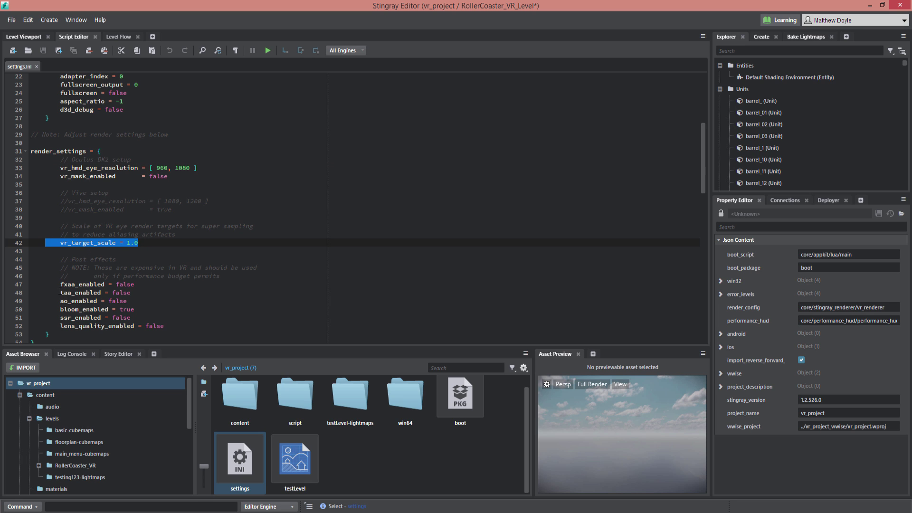
left_click_drag(56, 289, 128, 302)
left_click(130, 243)
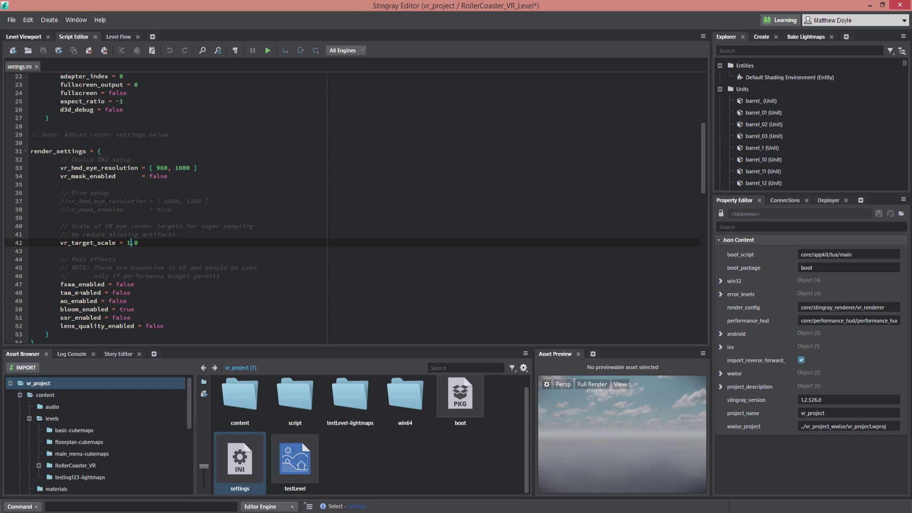
left_click(76, 292)
scroll(79, 289, "down", 1)
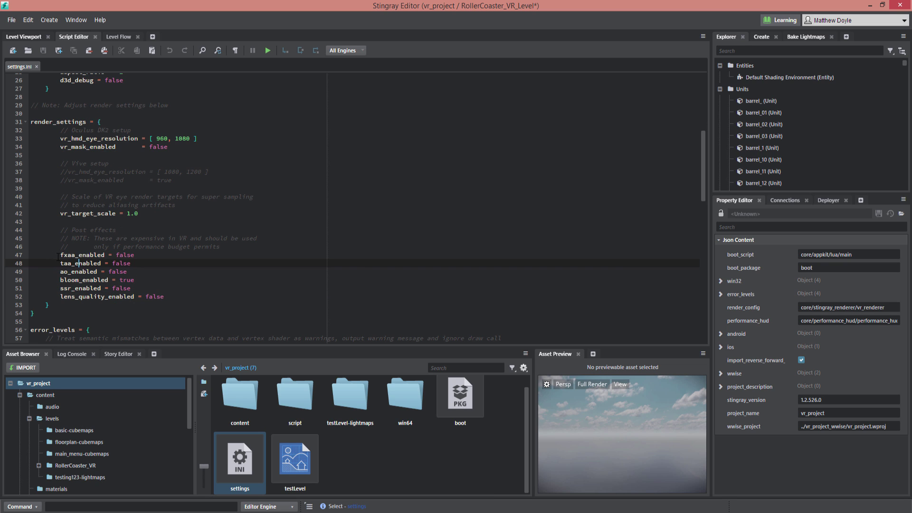
Review the post effect flags from fxaa_enabled to lens_quality_enabled one by one, and highlight the vr_target_scale line
left_click_drag(45, 255, 170, 294)
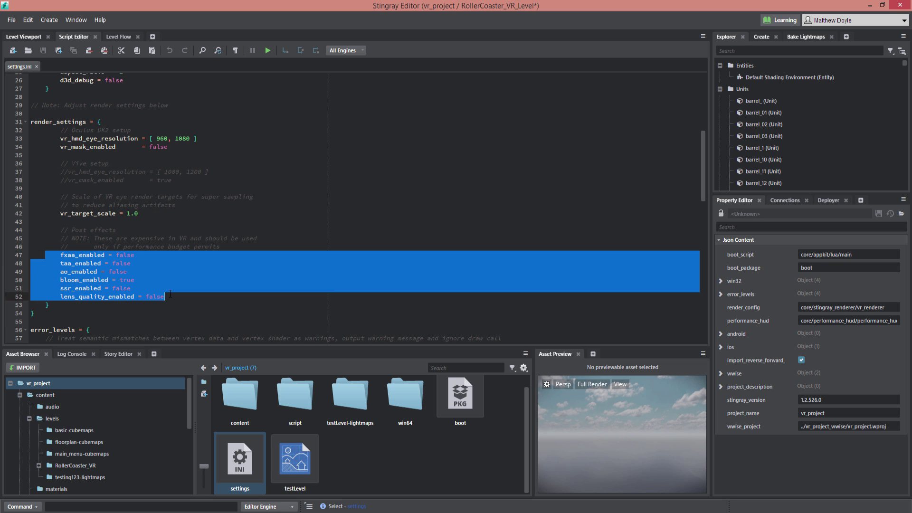
double_click(128, 266)
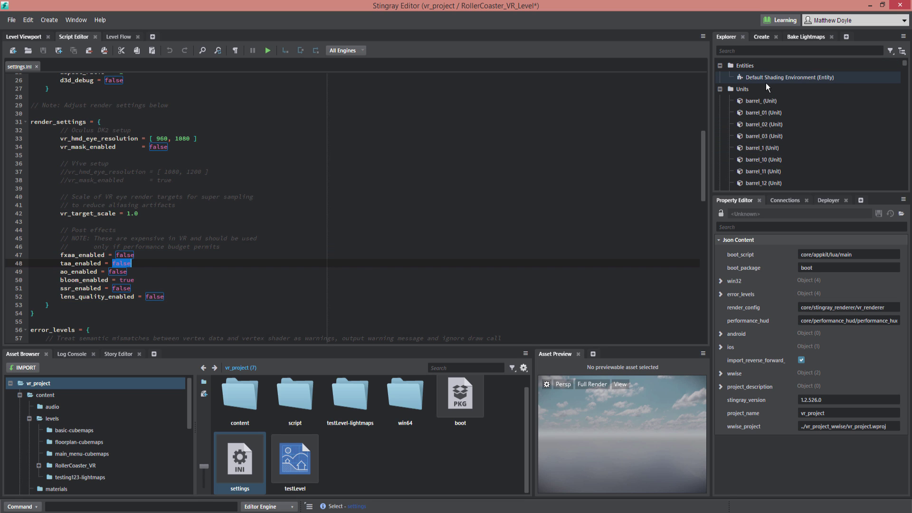
left_click(102, 273)
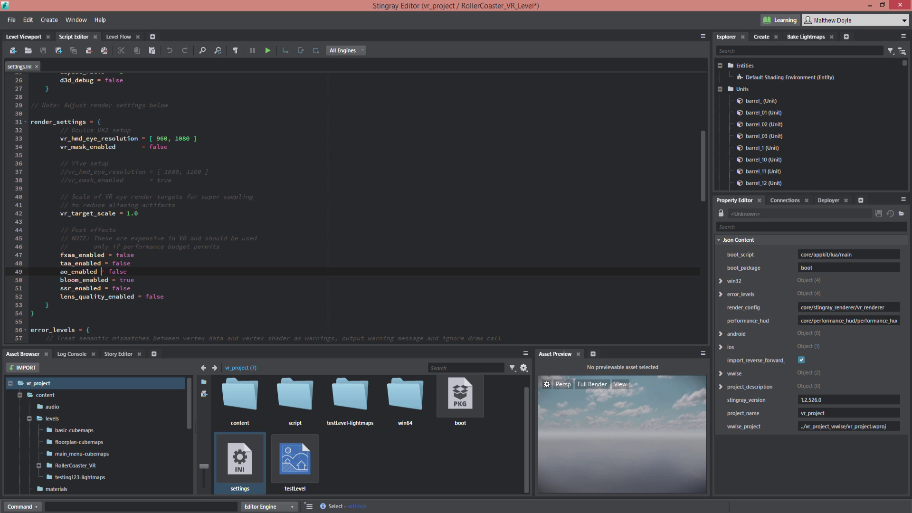
double_click(125, 255)
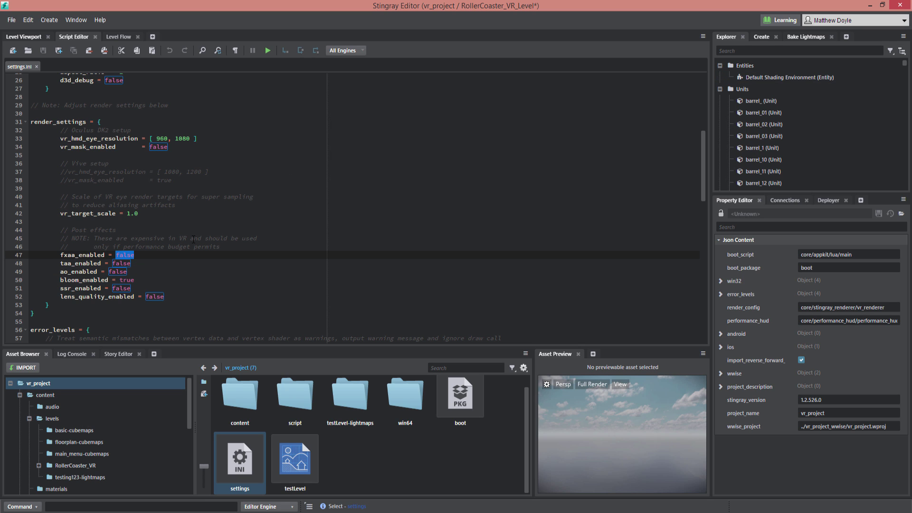
key("Down")
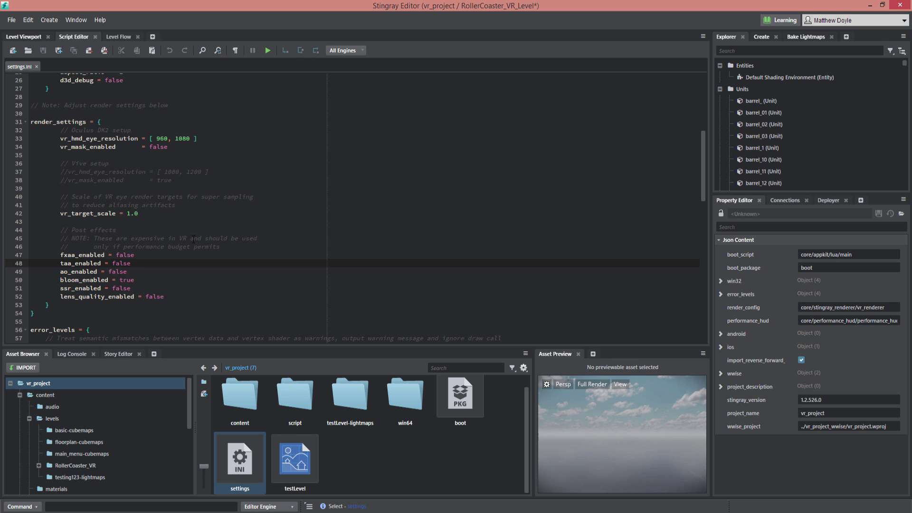
key("Down")
key("Down")
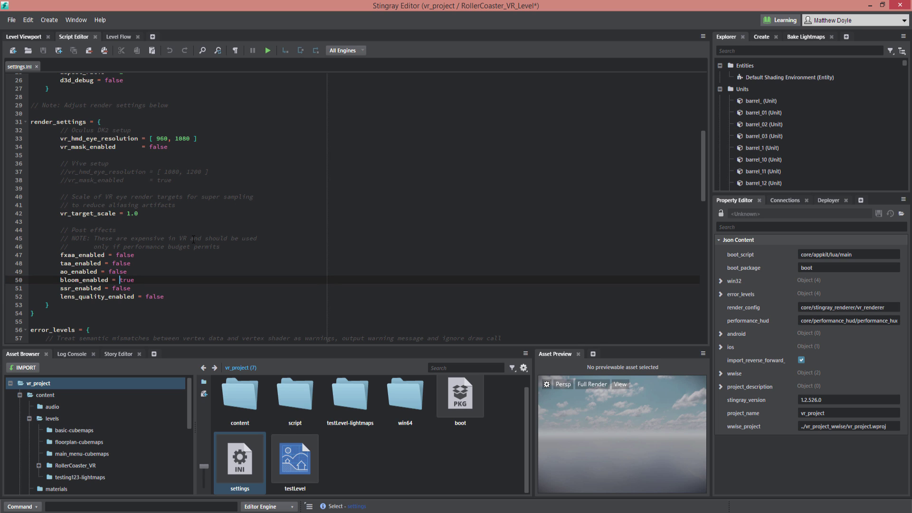
key("Down")
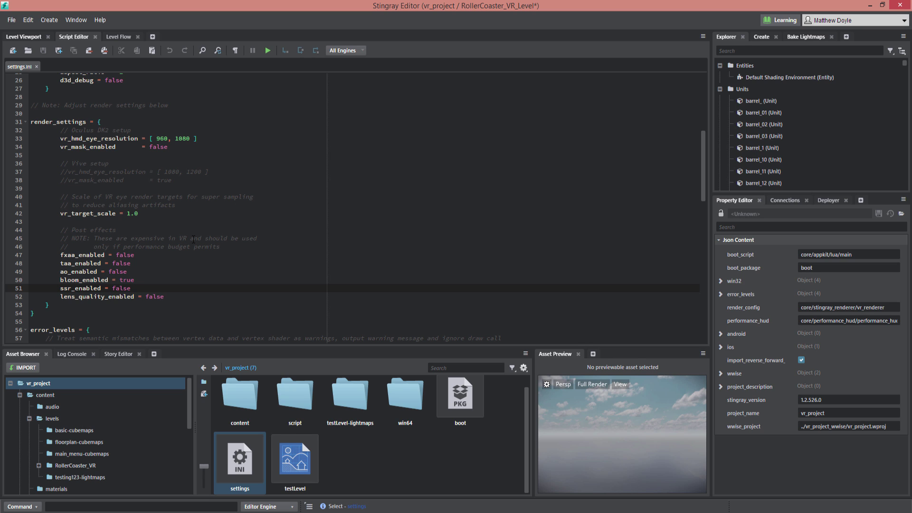
key("Down")
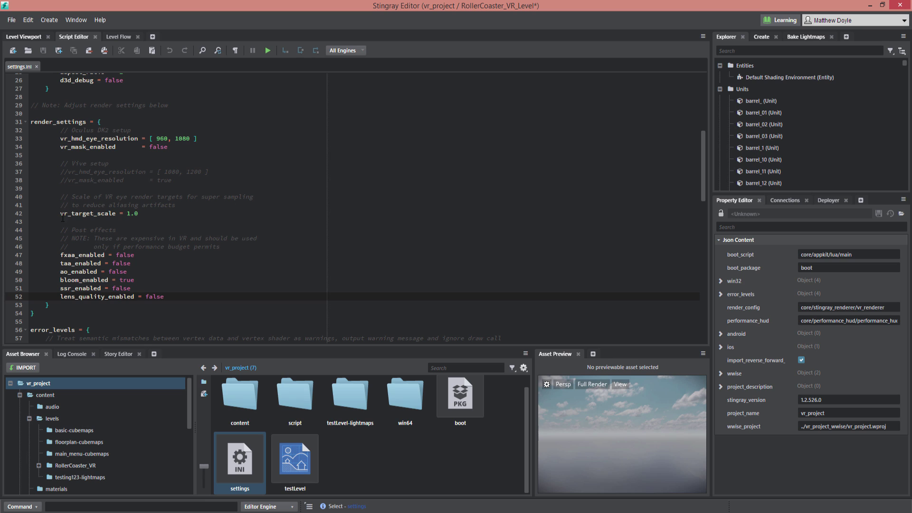
left_click_drag(60, 214, 142, 213)
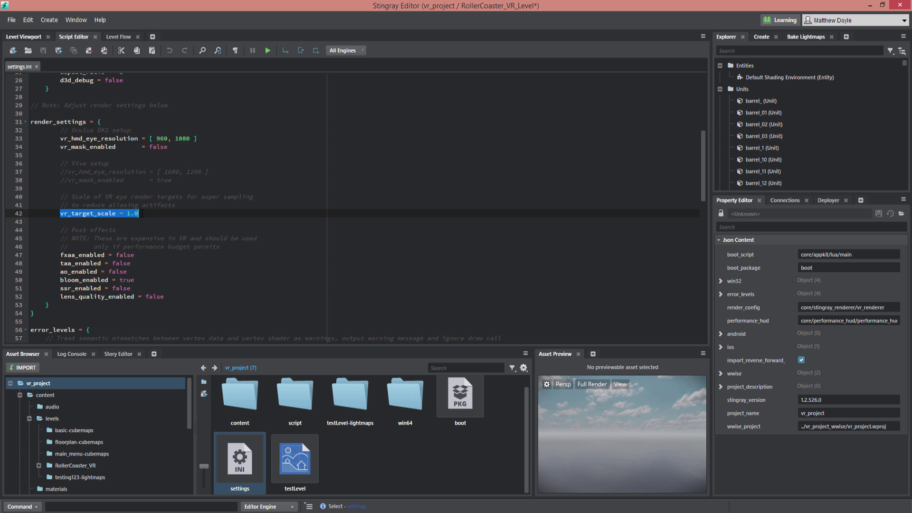
Return to the level viewport and save the changes to RollerCoaster_VR_Level
left_click(25, 33)
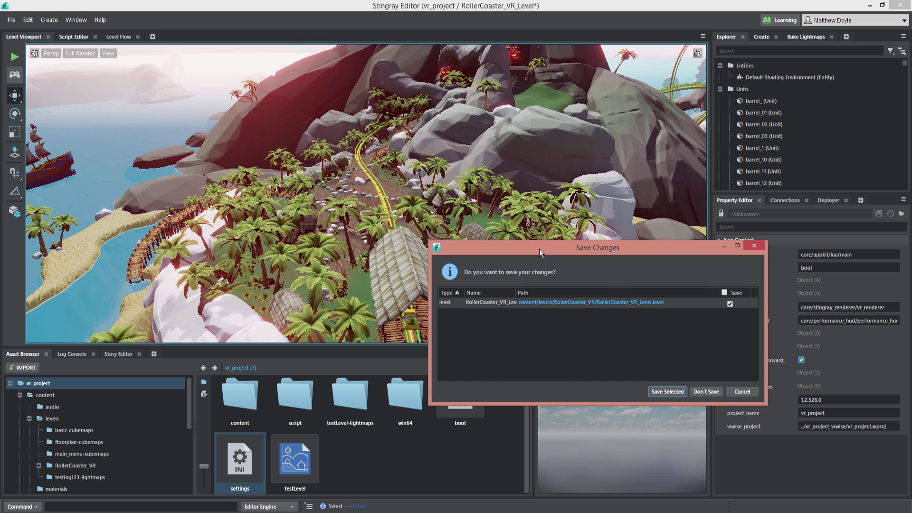
left_click(659, 392)
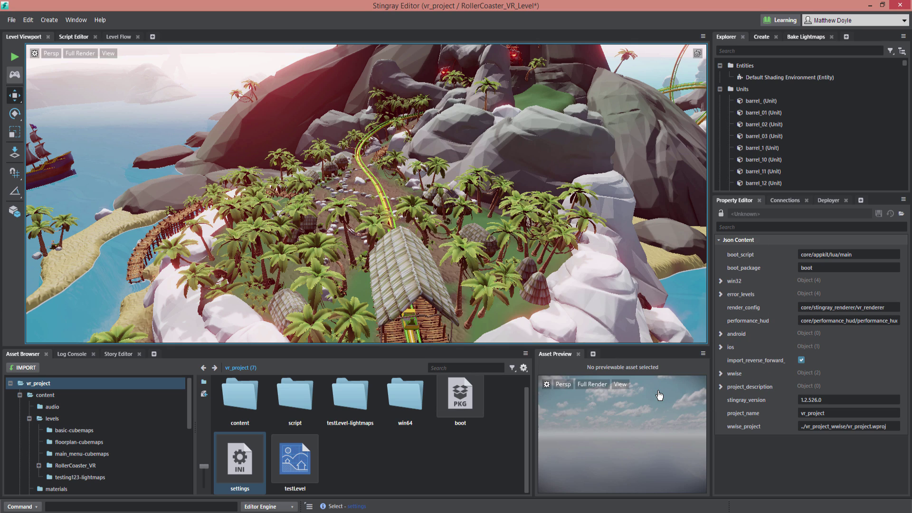